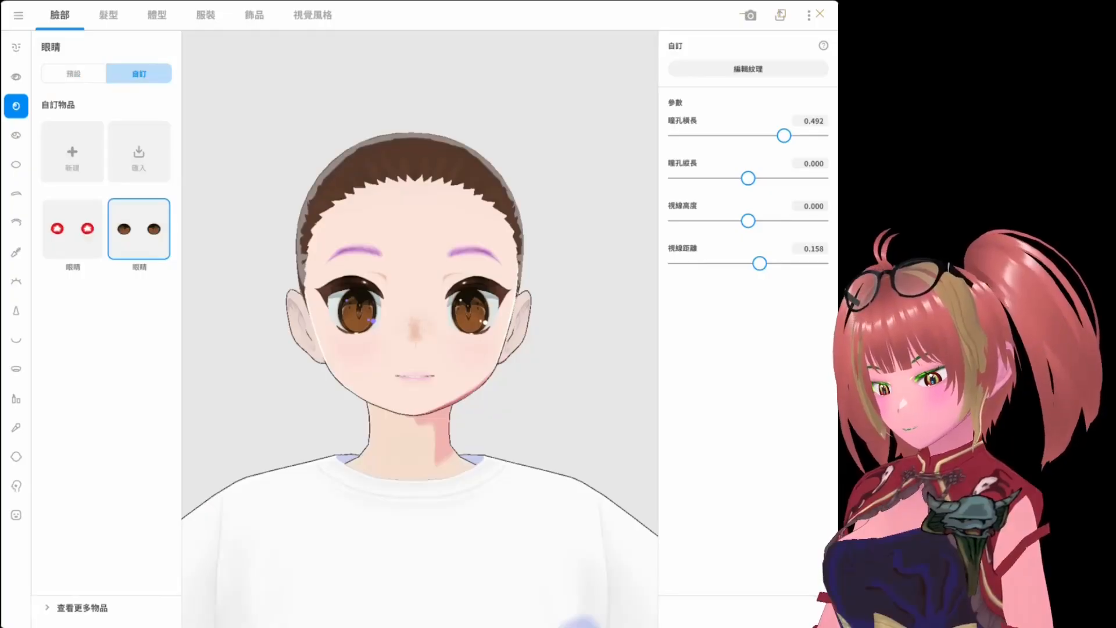
# Open the texture editor for the selected brown custom eyes, saving the unsaved item as a custom item first.
pyautogui.scroll(3, 419, 303)
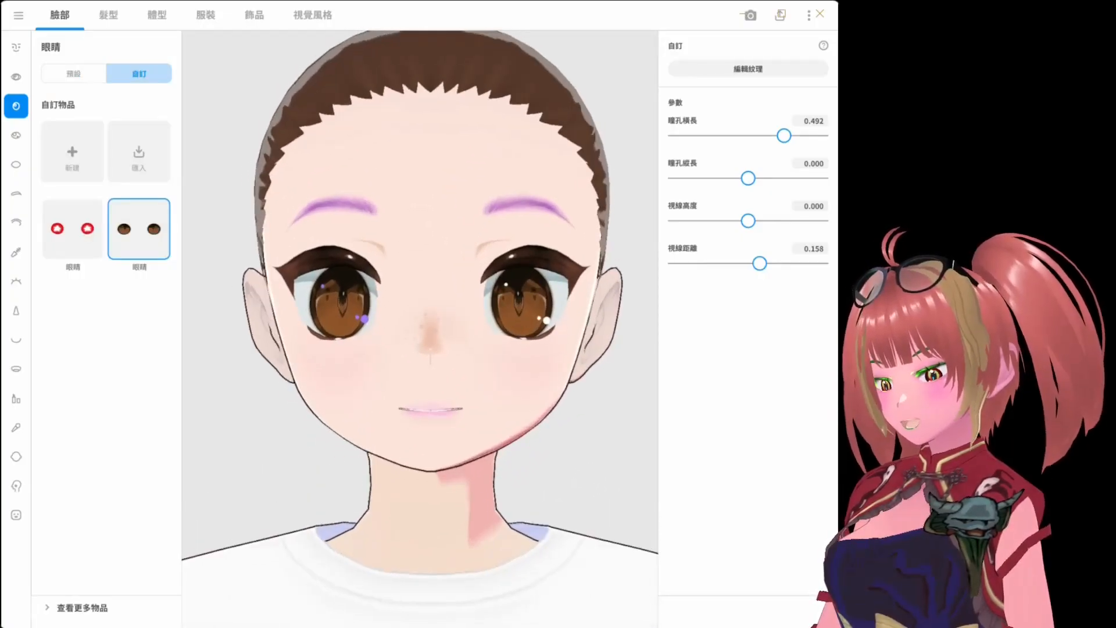
pyautogui.click(748, 69)
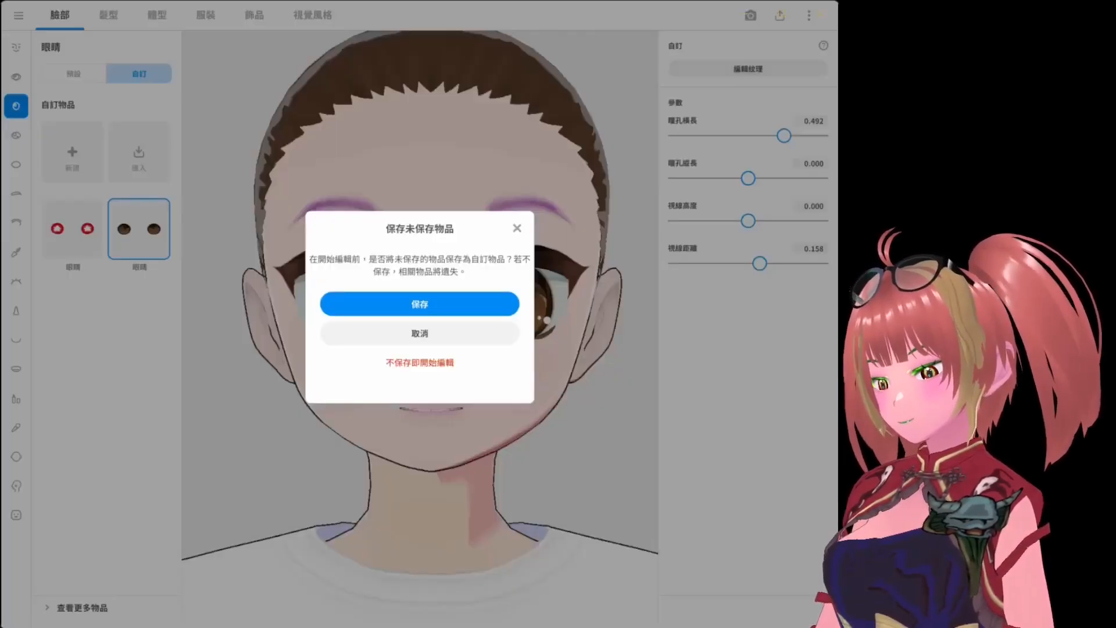
pyautogui.click(420, 304)
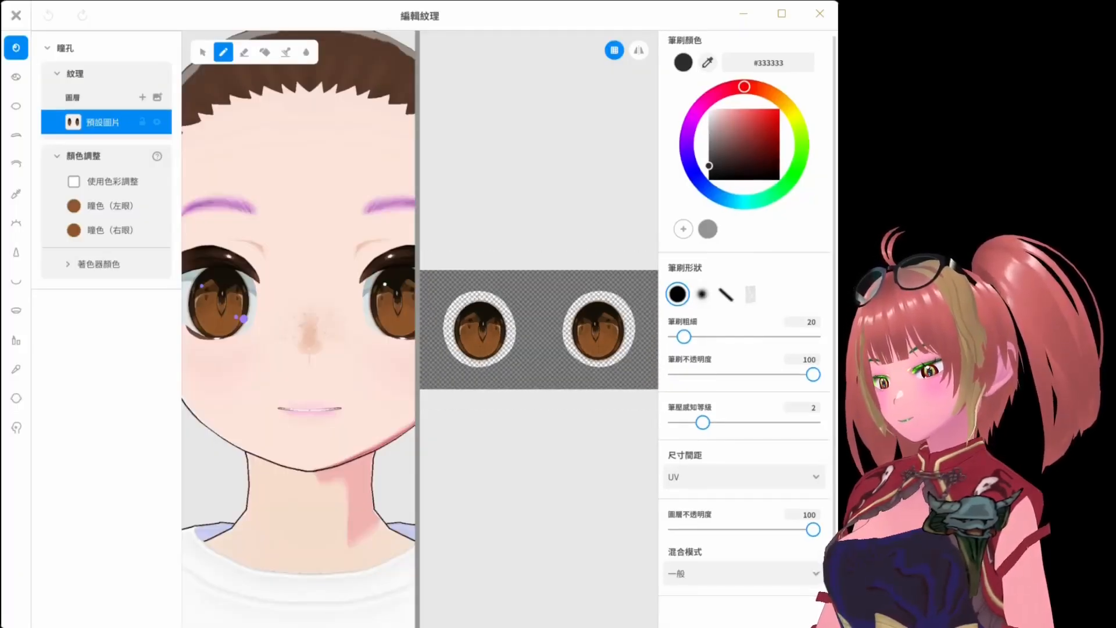
# Export the UV guide of the pupil's default image layer to the models folder under the name E.
pyautogui.click(84, 156)
pyautogui.rightClick(93, 121)
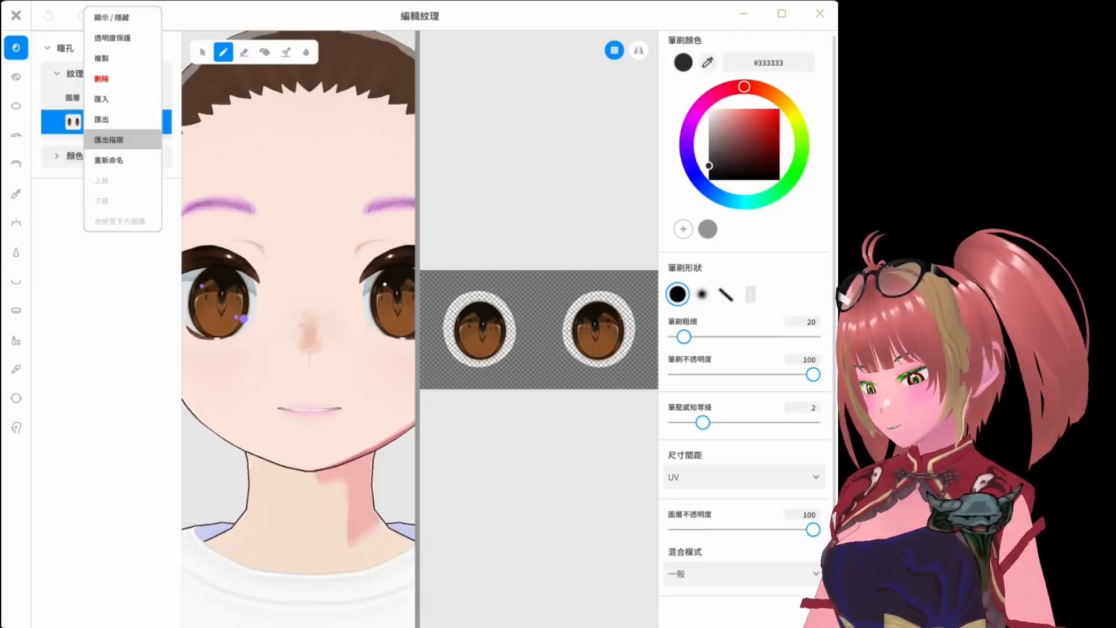
pyautogui.click(110, 140)
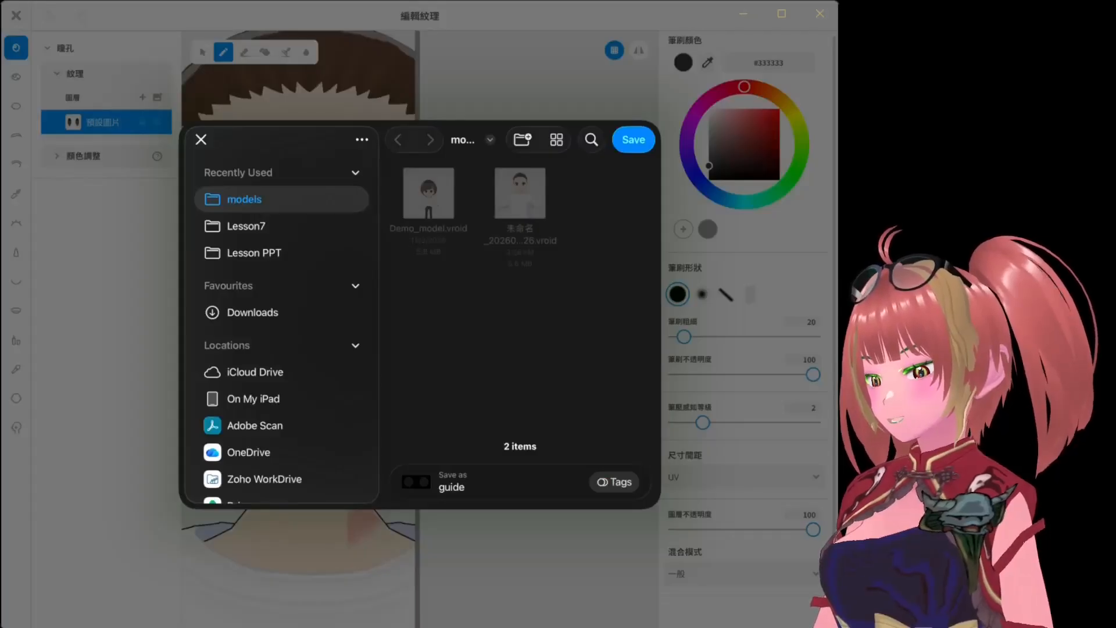
pyautogui.click(452, 487)
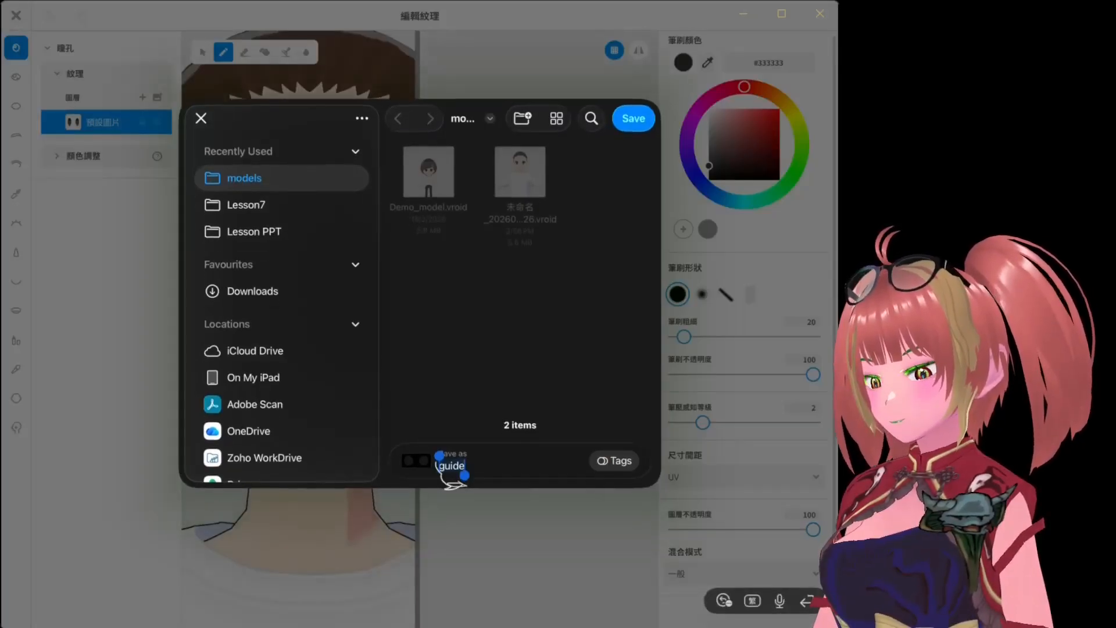
pyautogui.write('E')
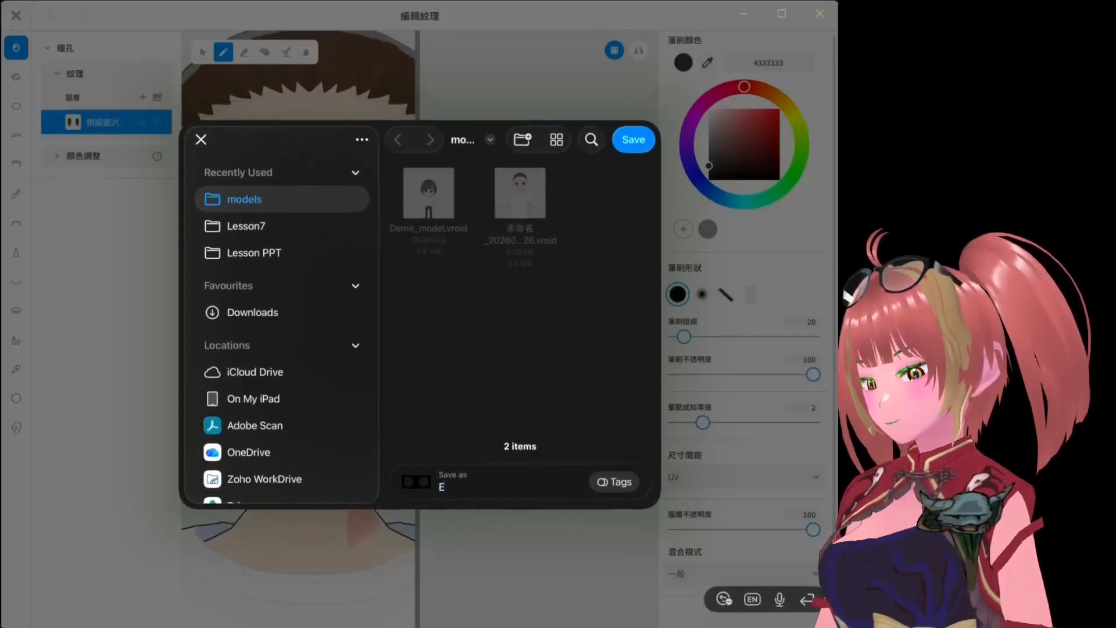
pyautogui.click(752, 599)
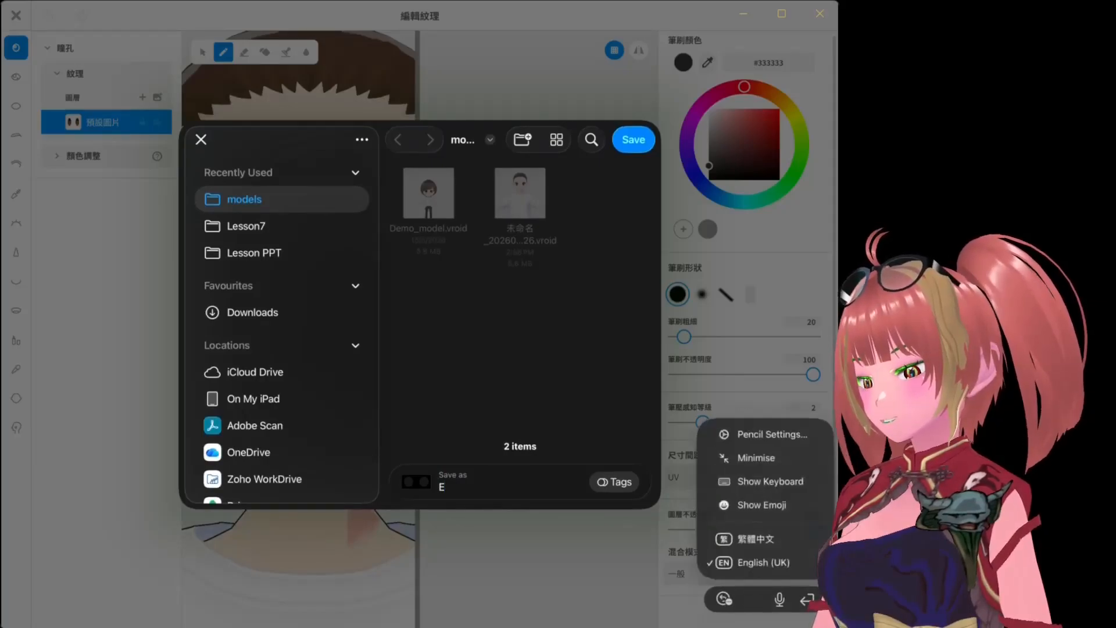
pyautogui.click(752, 599)
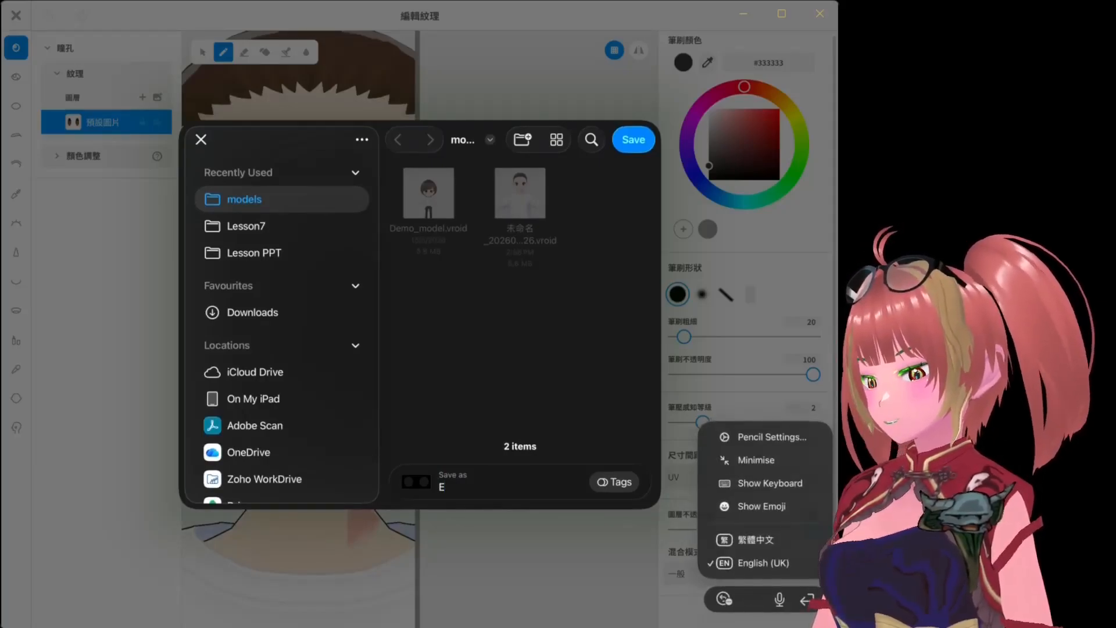
pyautogui.click(769, 483)
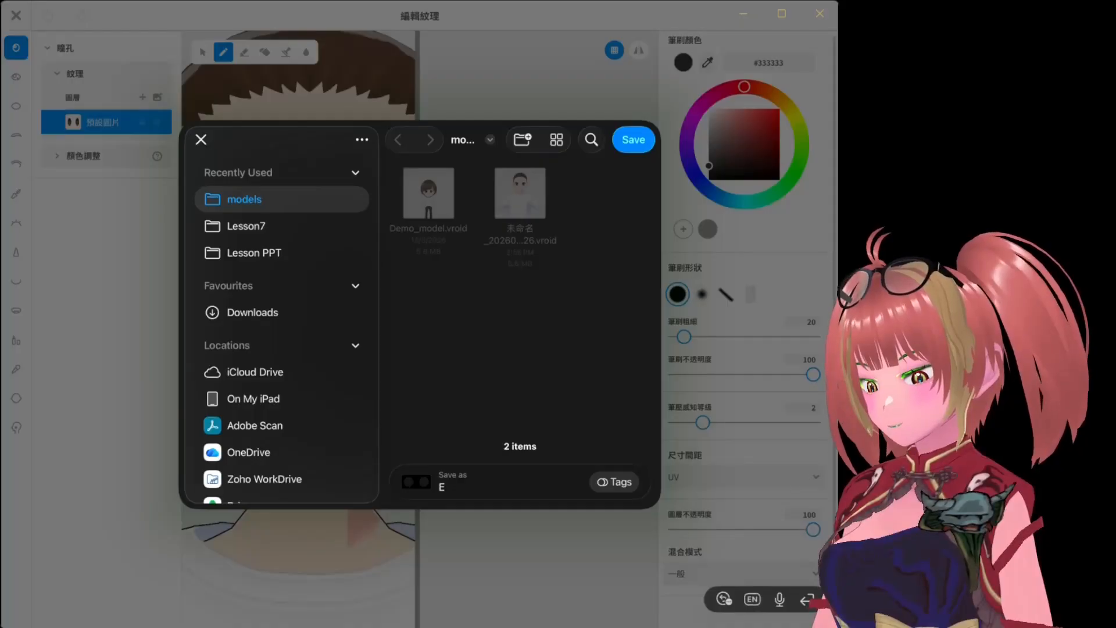
pyautogui.click(633, 139)
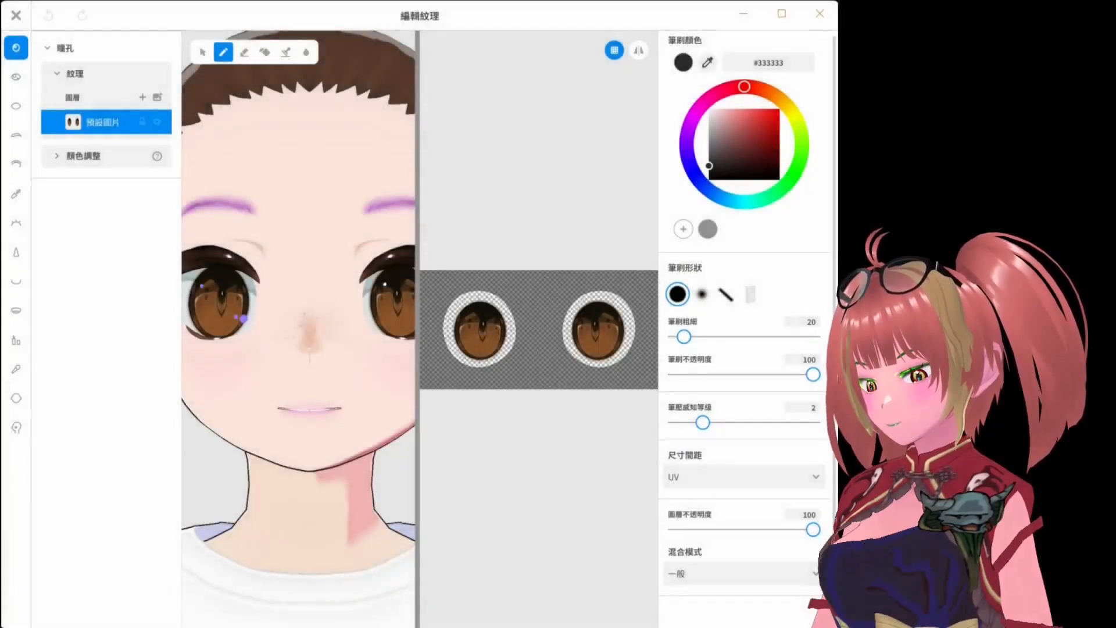
# Export the pupil's default image layer to the models folder under the name layer.
pyautogui.click(105, 121)
pyautogui.click(97, 121)
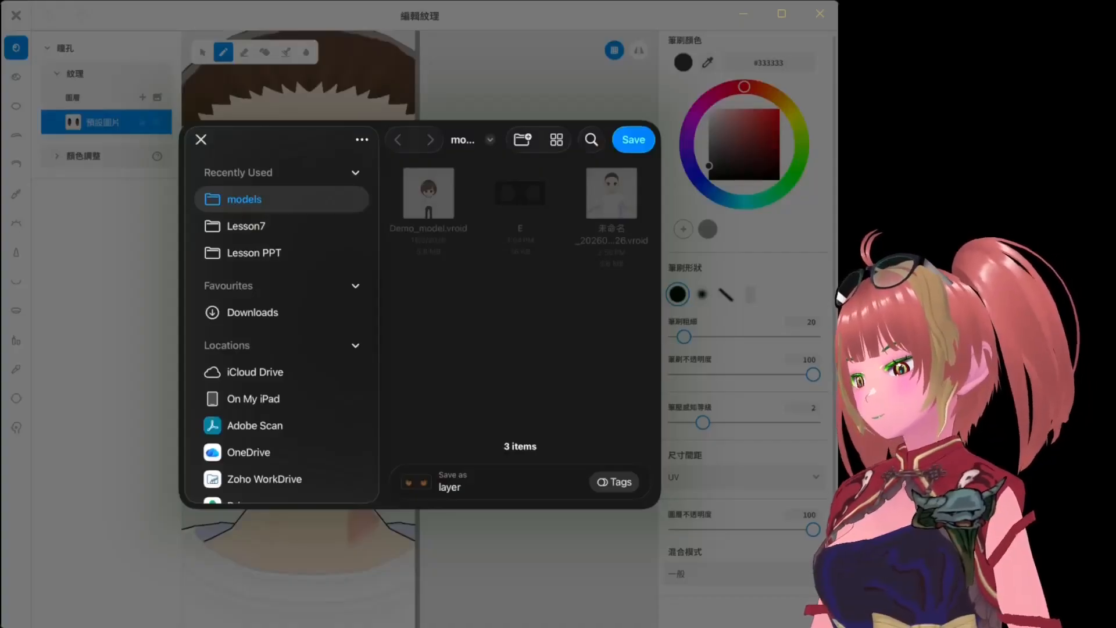
pyautogui.click(633, 139)
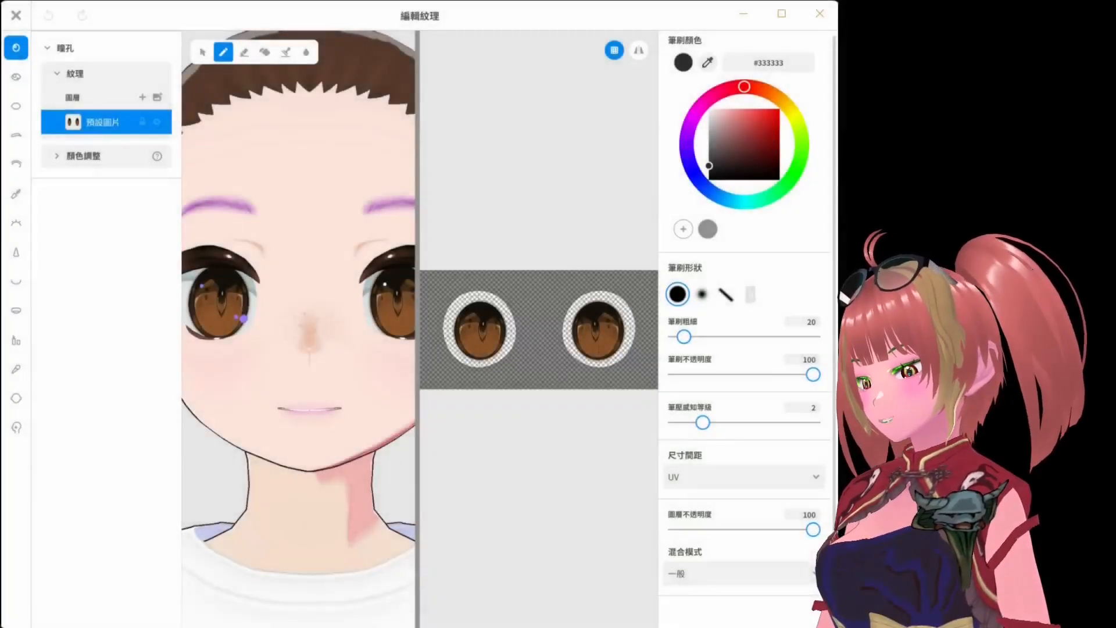
# Switch to Procreate and import the guide file E from the models folder as a new artwork.
pyautogui.moveTo(418, 625); pyautogui.dragTo(418, 584)
pyautogui.click(296, 606)
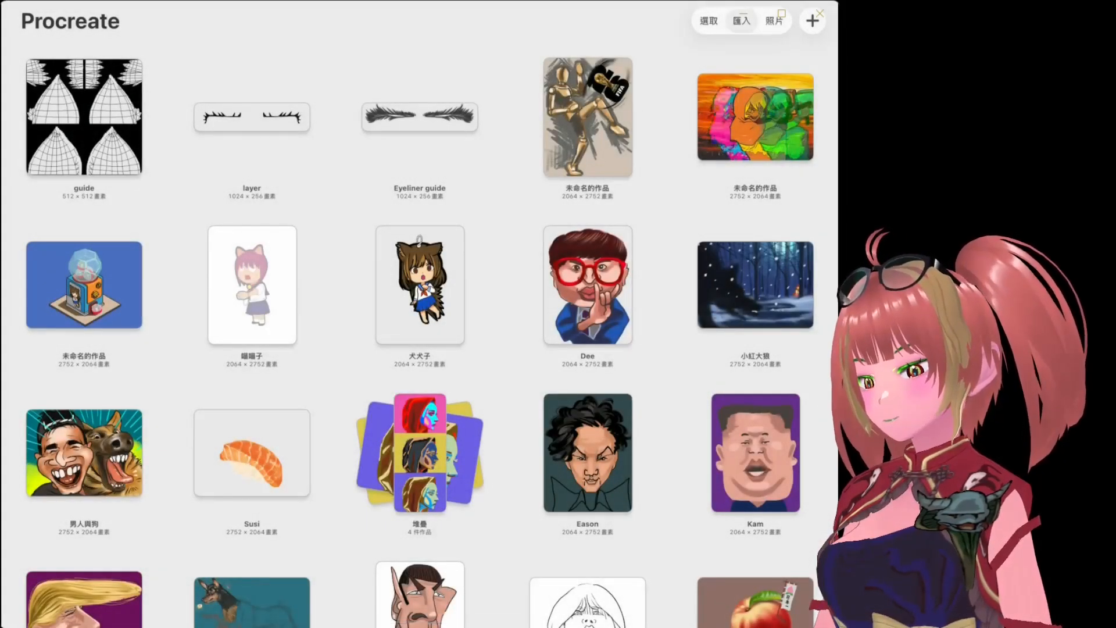
pyautogui.click(741, 21)
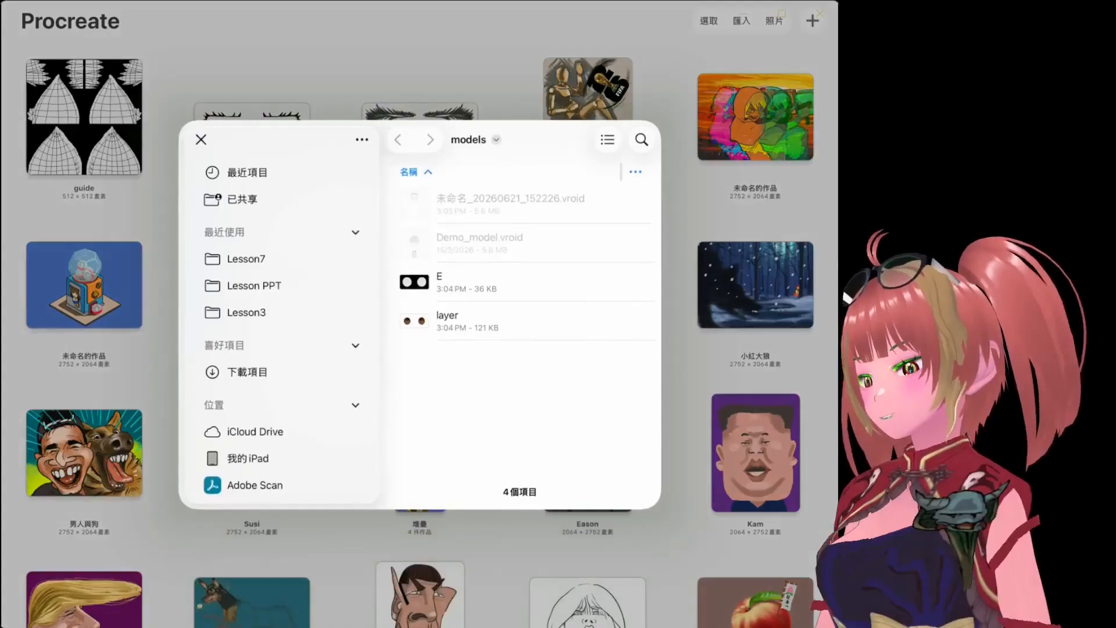
pyautogui.click(453, 282)
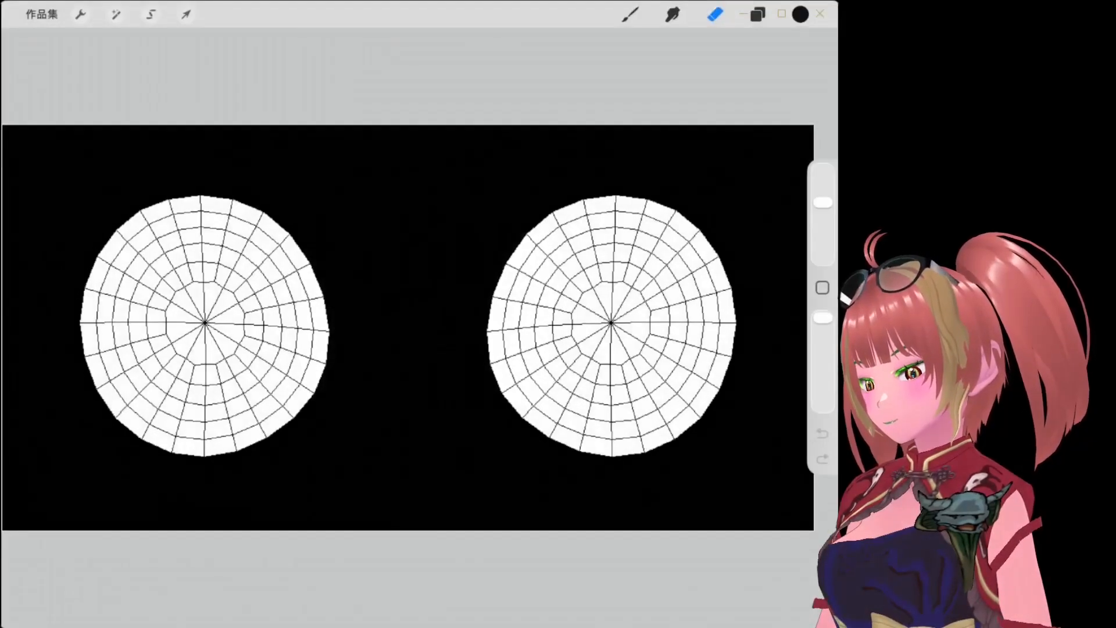
# Insert the file layer with the brown irises on top of the guide and accept its placement.
pyautogui.click(81, 13)
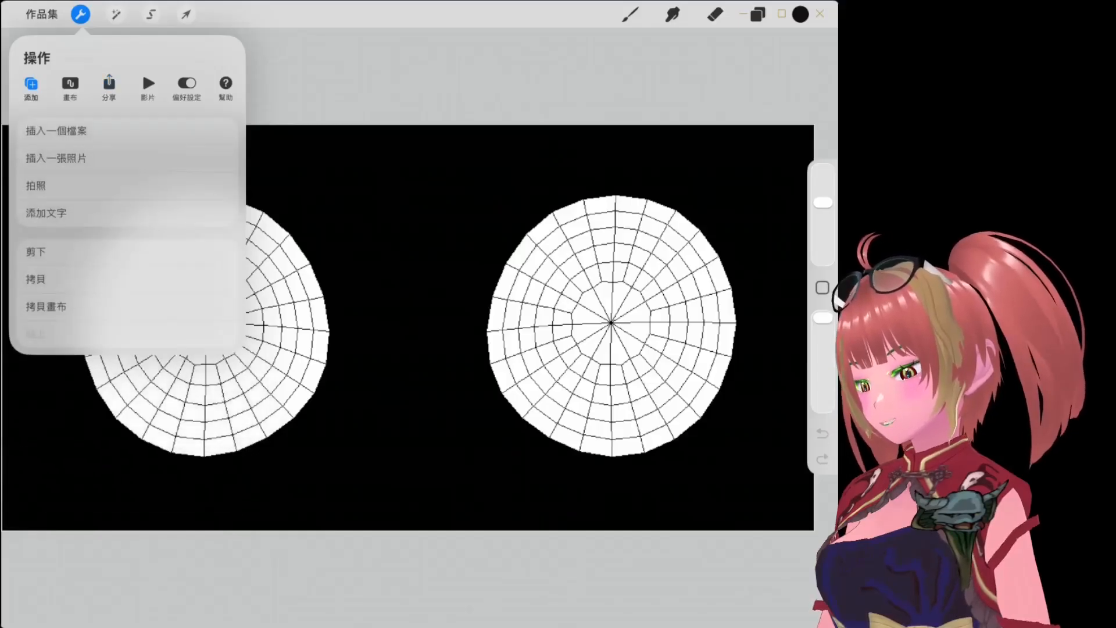
pyautogui.click(56, 130)
pyautogui.click(447, 321)
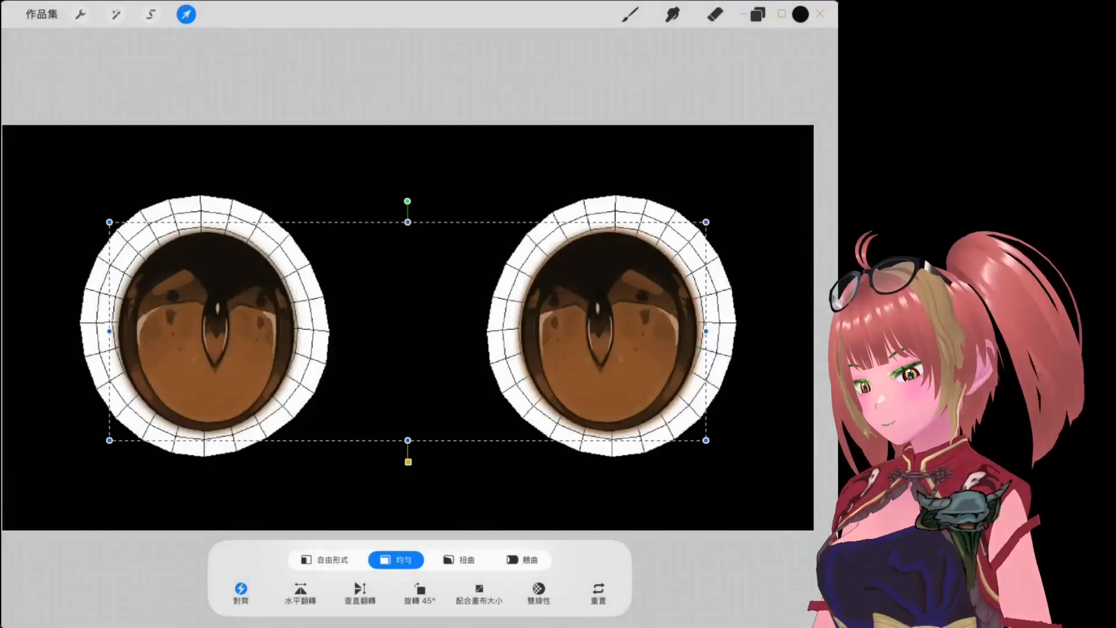
pyautogui.click(186, 14)
pyautogui.scroll(-2, 436, 325)
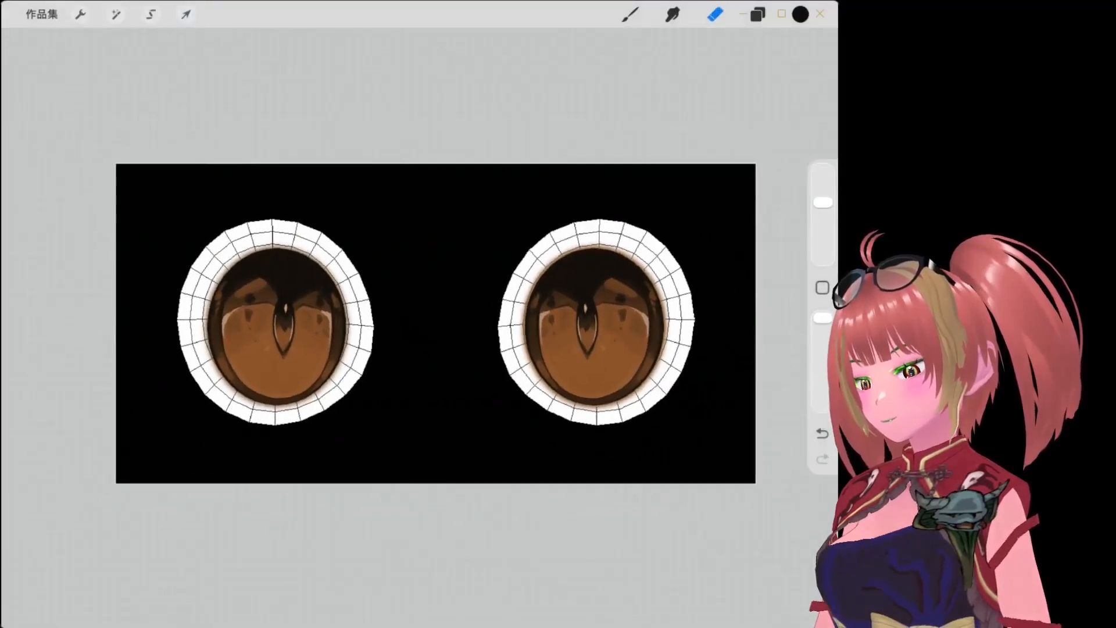
# Compare the inserted iris image with the guide by toggling the visibility of each layer.
pyautogui.click(758, 14)
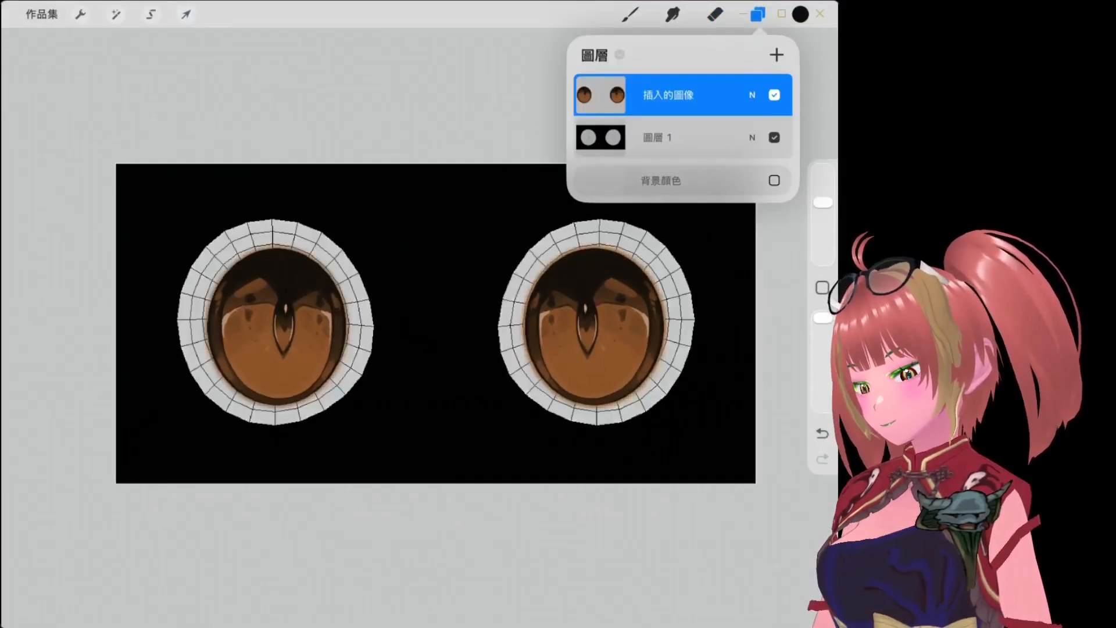
pyautogui.click(757, 14)
pyautogui.click(758, 14)
pyautogui.click(775, 95)
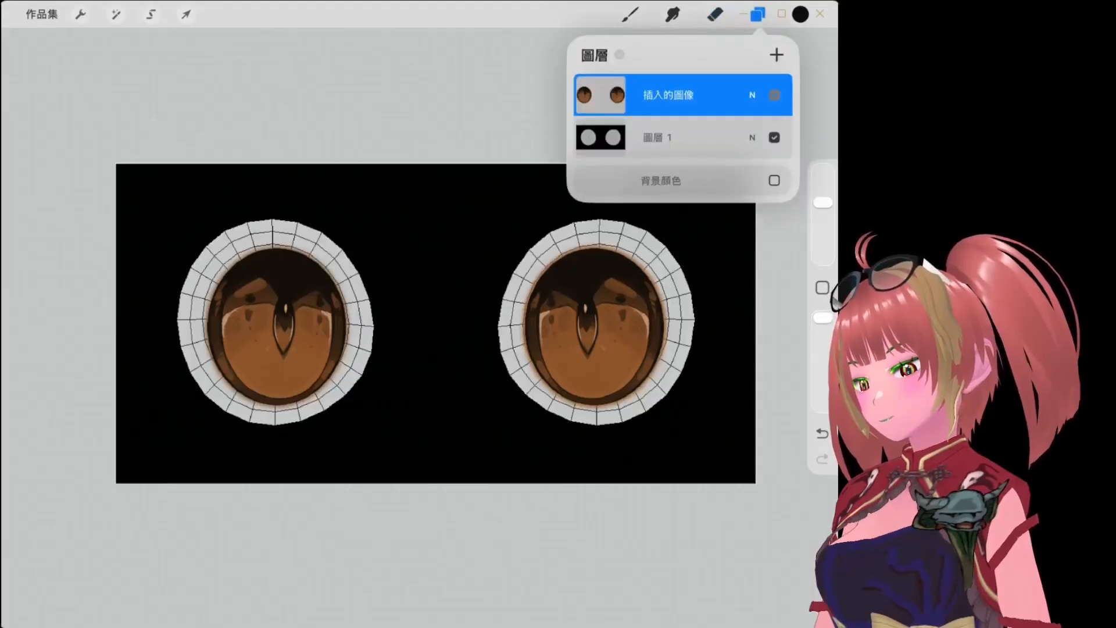
pyautogui.click(774, 94)
pyautogui.click(774, 137)
pyautogui.click(774, 138)
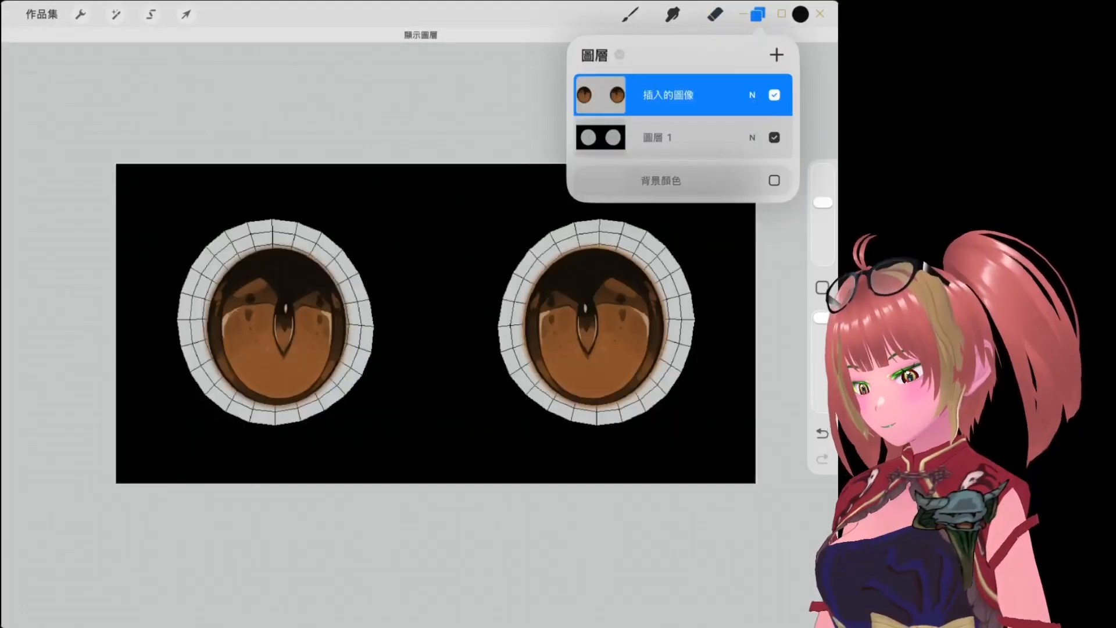
# Lower the opacity of the guide layer and set the inserted iris image's opacity to 44%.
pyautogui.click(752, 137)
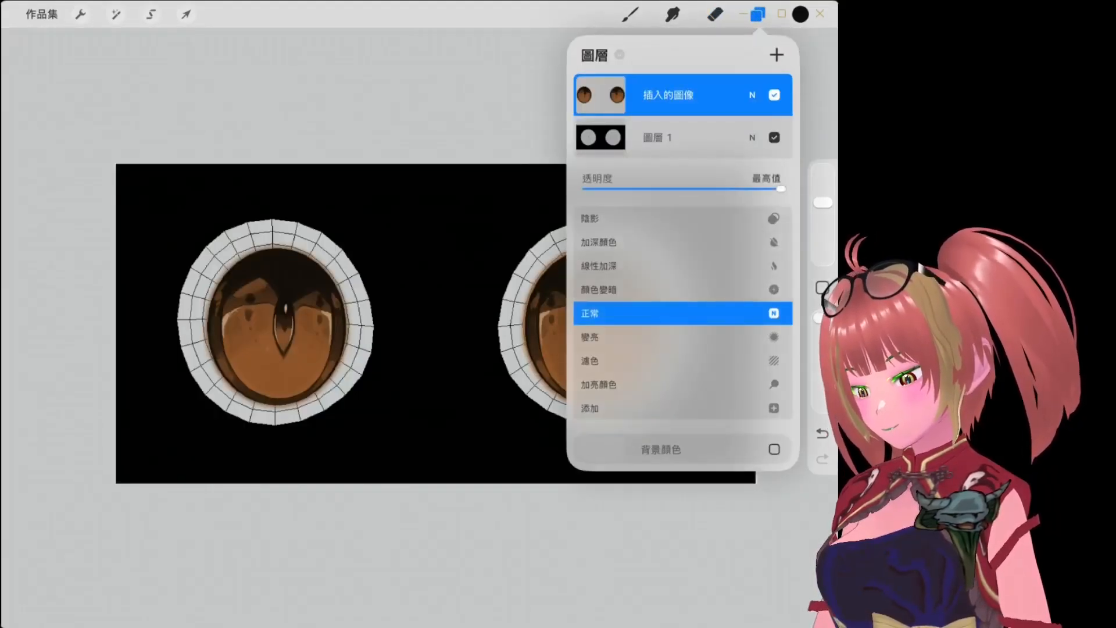
pyautogui.moveTo(783, 188); pyautogui.dragTo(635, 188)
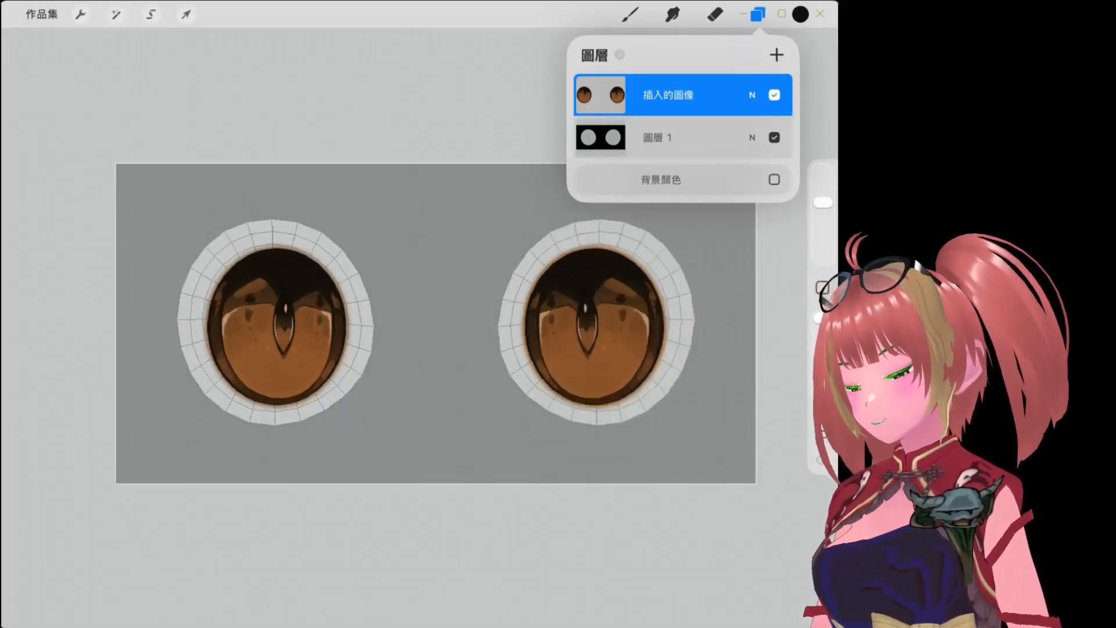
pyautogui.click(752, 94)
pyautogui.moveTo(783, 146); pyautogui.dragTo(672, 145)
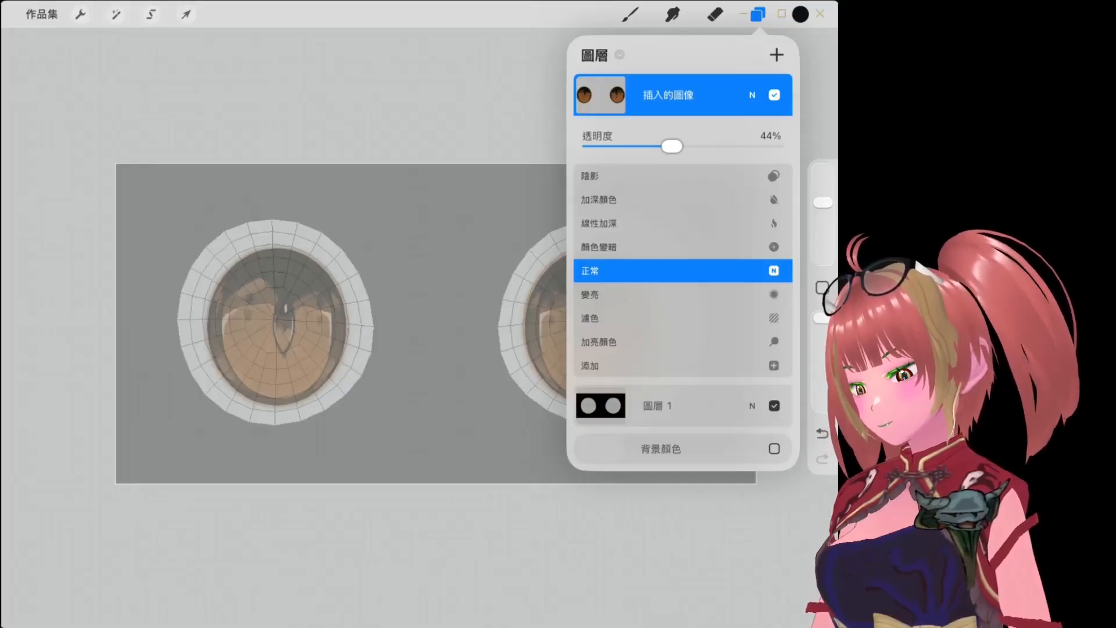
# Add a new layer above the iris image and choose the airbrush set's 軟筆刷 with a dark blue colour.
pyautogui.click(777, 54)
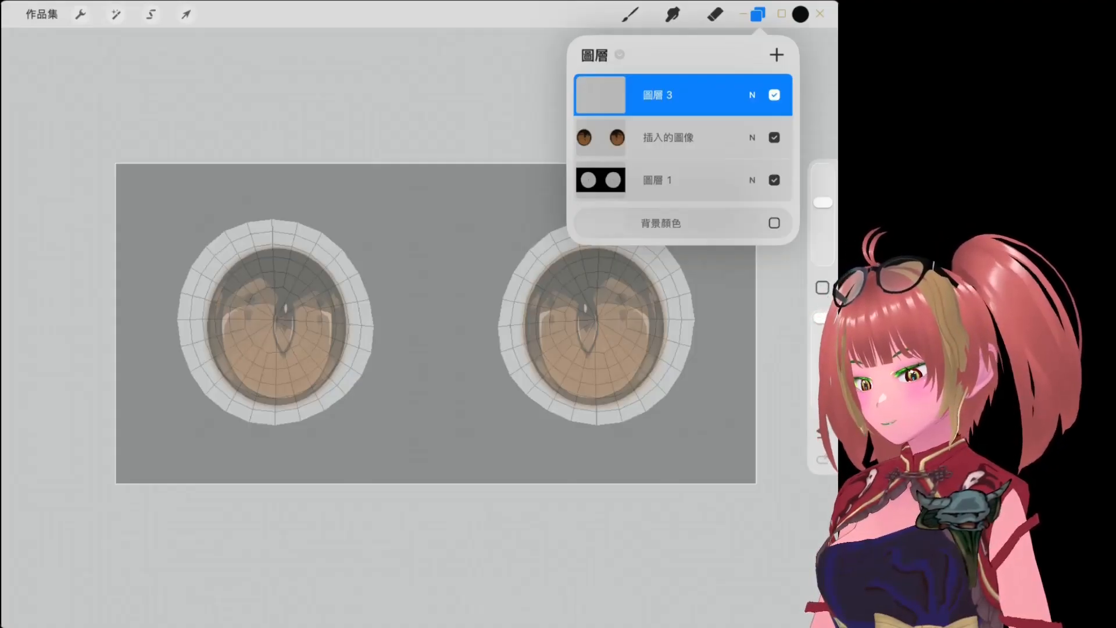
pyautogui.click(630, 14)
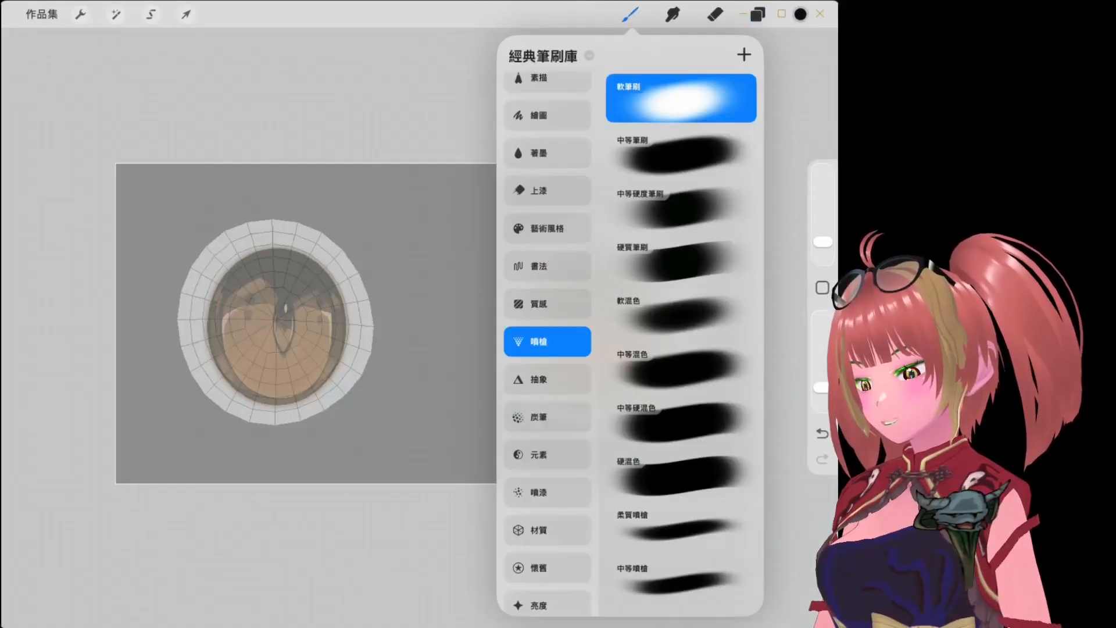
pyautogui.click(800, 14)
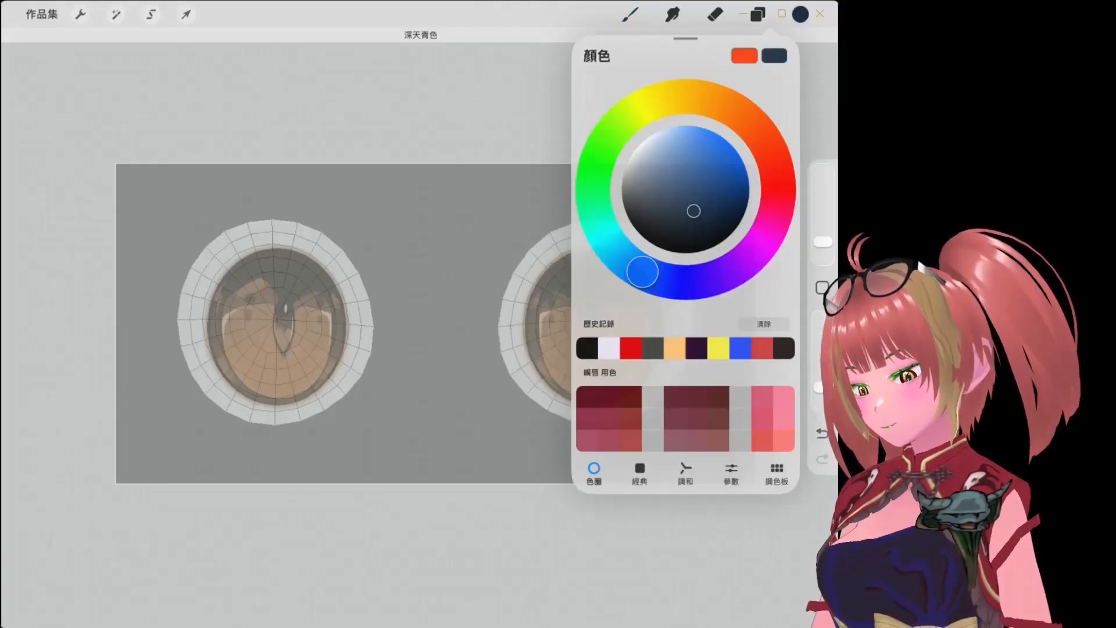
# Turn on a symmetry drawing guide with a vertical axis through the middle of the canvas.
pyautogui.click(81, 14)
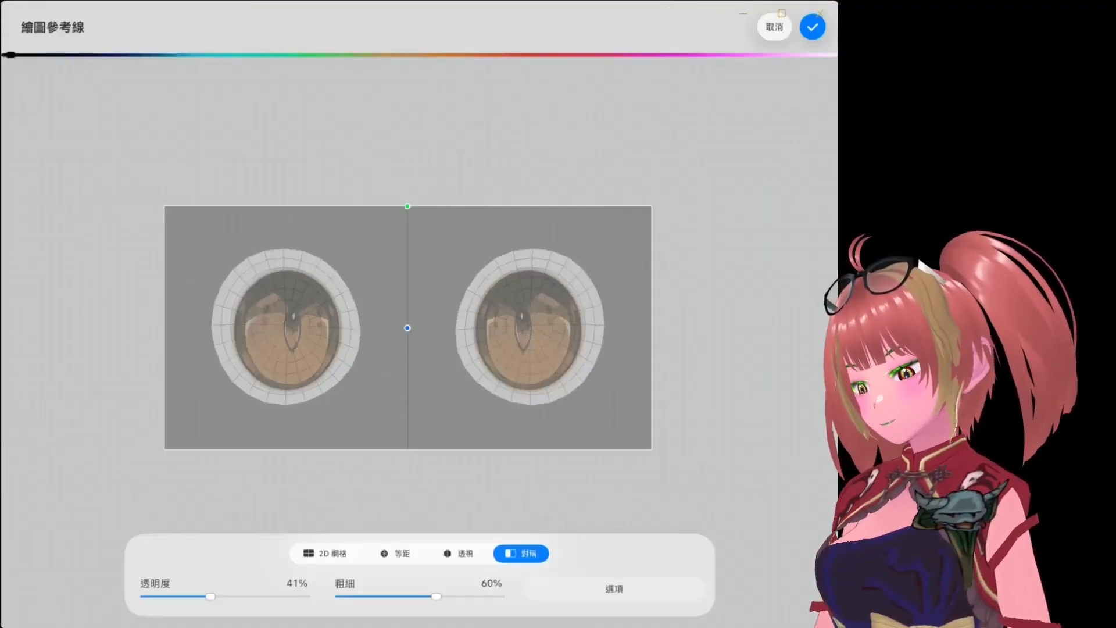
pyautogui.click(812, 27)
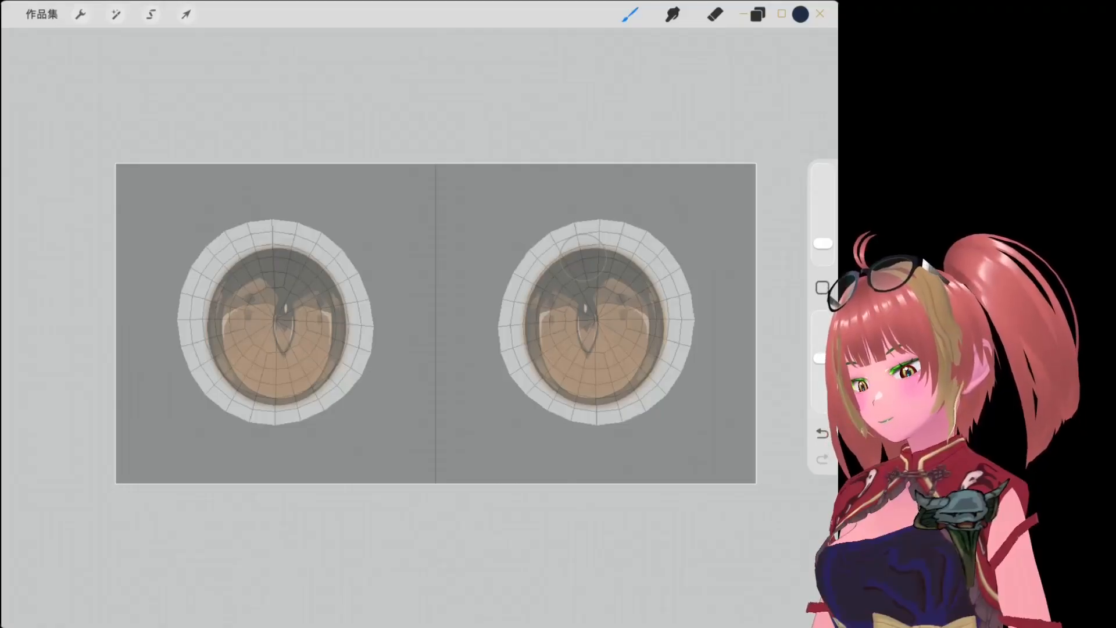
# Undo the test stroke, then draw a mirrored dark blue ellipse over both irises with a more opaque brush at about 2% size and fill it.
pyautogui.hotkey('ctrl', 'z')
pyautogui.moveTo(823, 358); pyautogui.dragTo(822, 331)
pyautogui.moveTo(822, 243); pyautogui.dragTo(822, 248)
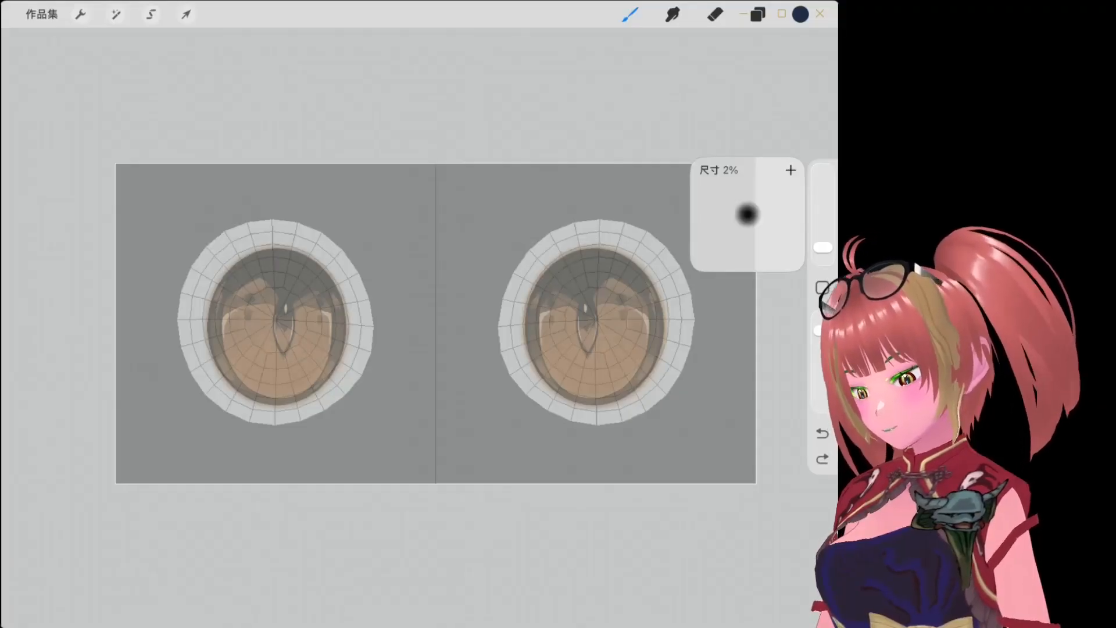
pyautogui.moveTo(822, 247); pyautogui.dragTo(822, 248)
pyautogui.moveTo(277, 258); pyautogui.dragTo(274, 258)
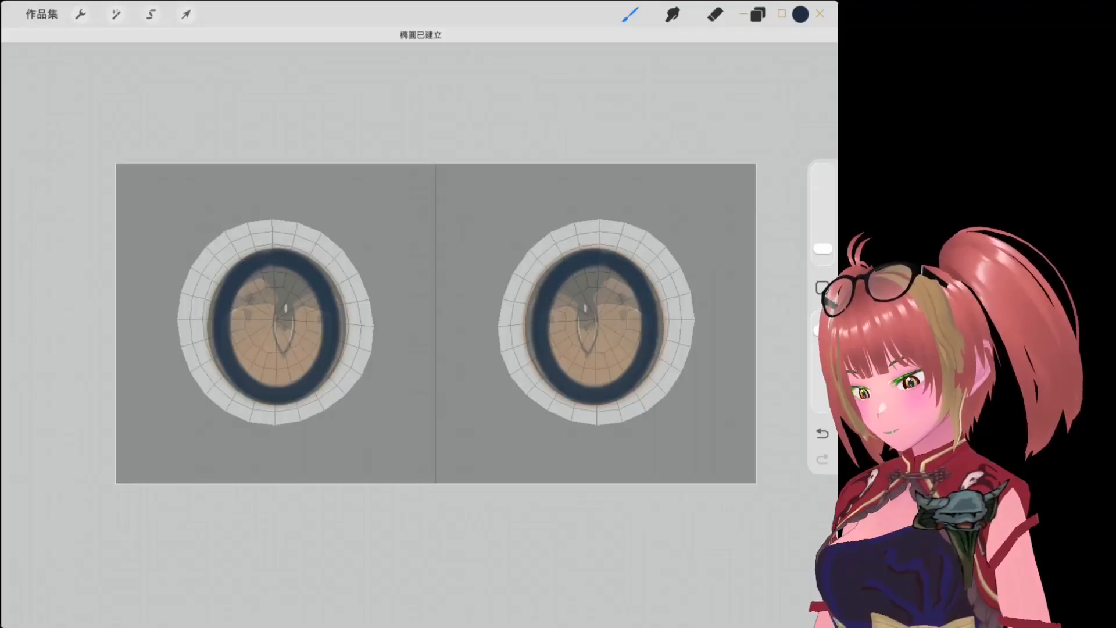
pyautogui.moveTo(800, 13); pyautogui.dragTo(591, 300)
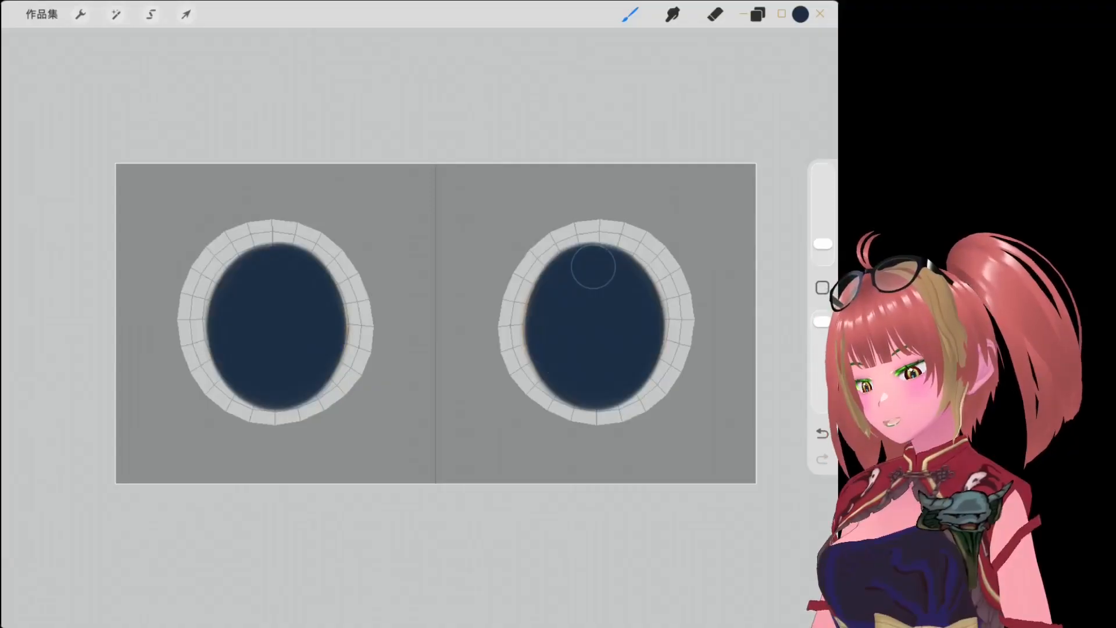
# Add a layer clipped to the dark blue ellipses and paint bright purple along the lower edge and sides of the right iris.
pyautogui.click(800, 14)
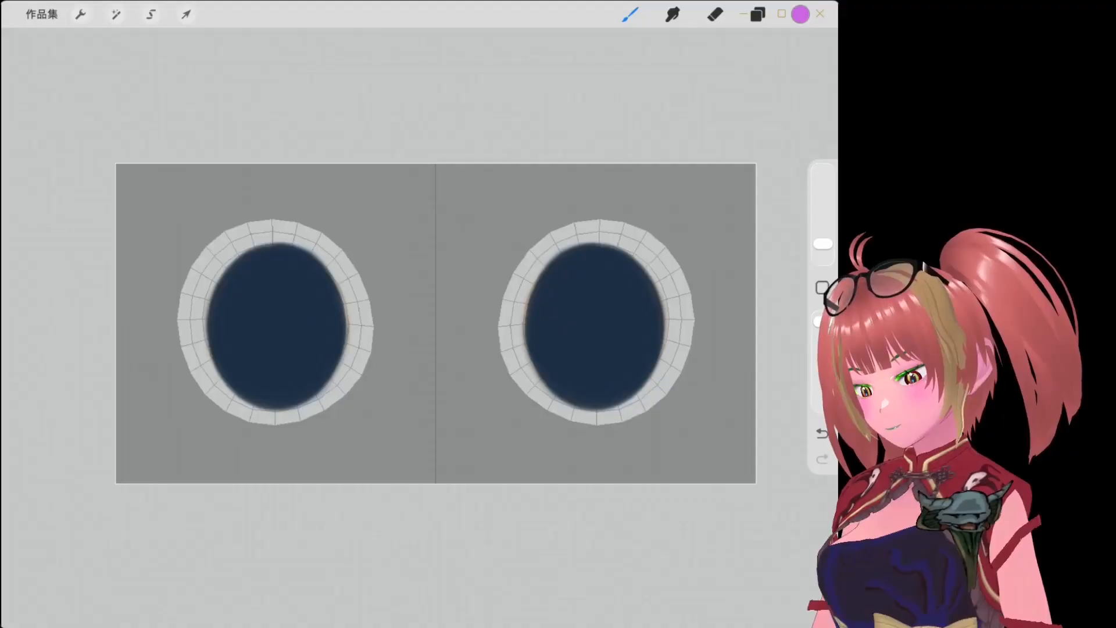
pyautogui.click(757, 14)
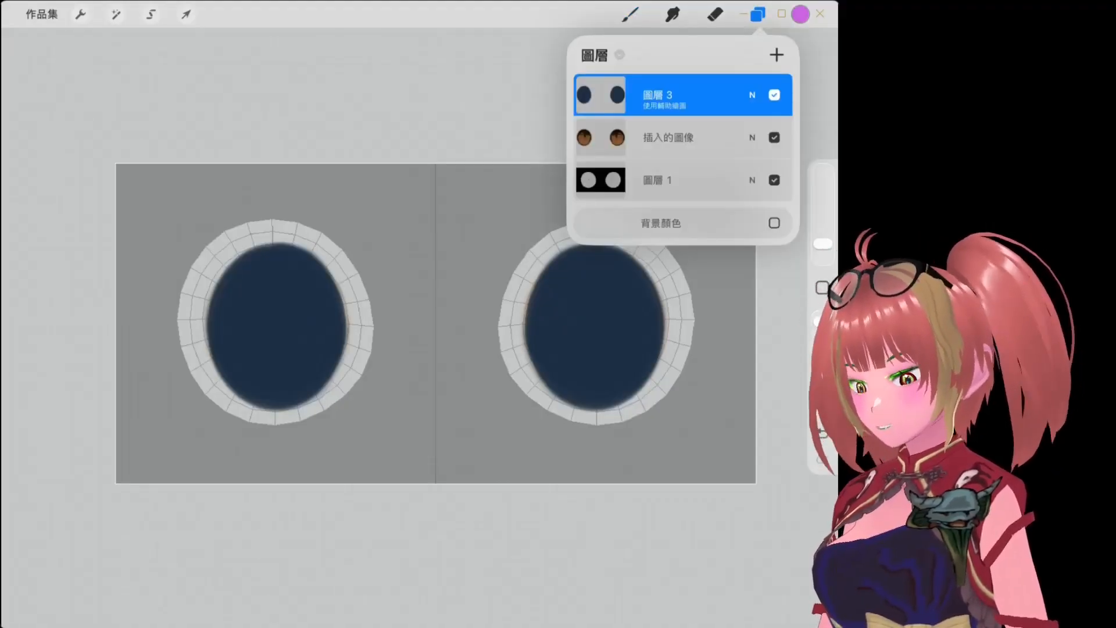
pyautogui.moveTo(534, 357); pyautogui.dragTo(658, 360)
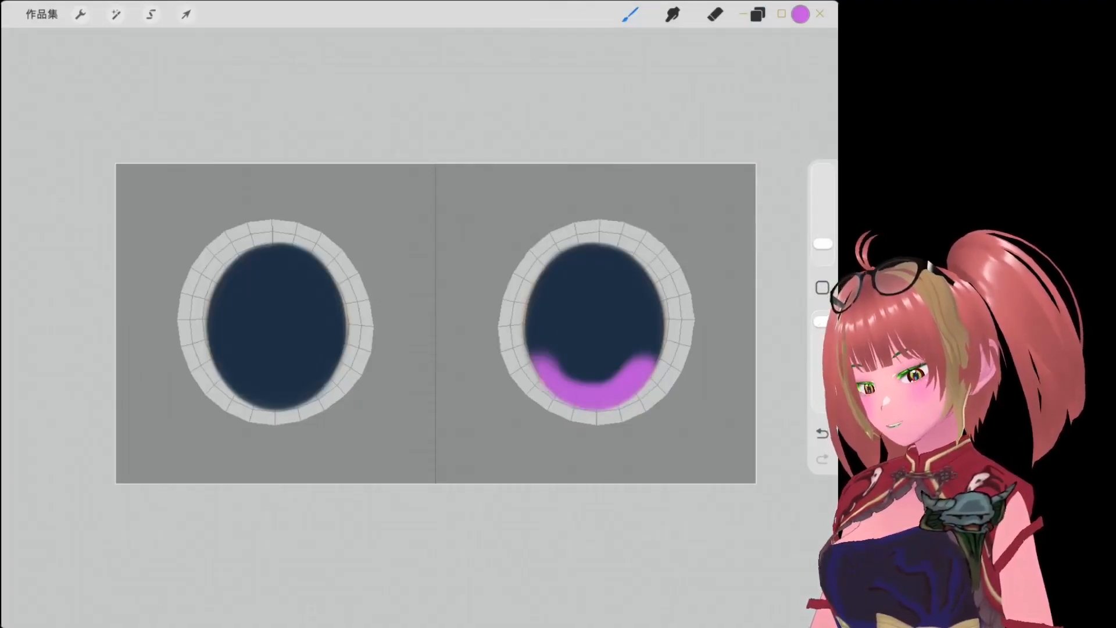
pyautogui.moveTo(530, 319); pyautogui.dragTo(661, 302)
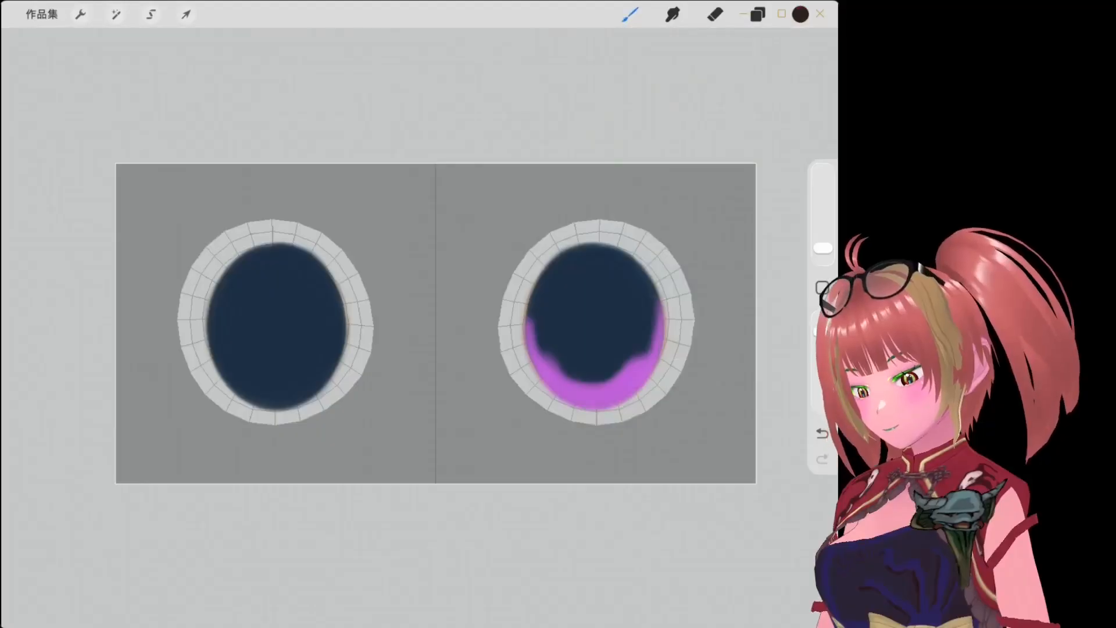
# Undo the dark brown test stroke and paint the upper rim of the right iris in a near-black blue.
pyautogui.moveTo(575, 245); pyautogui.dragTo(598, 239)
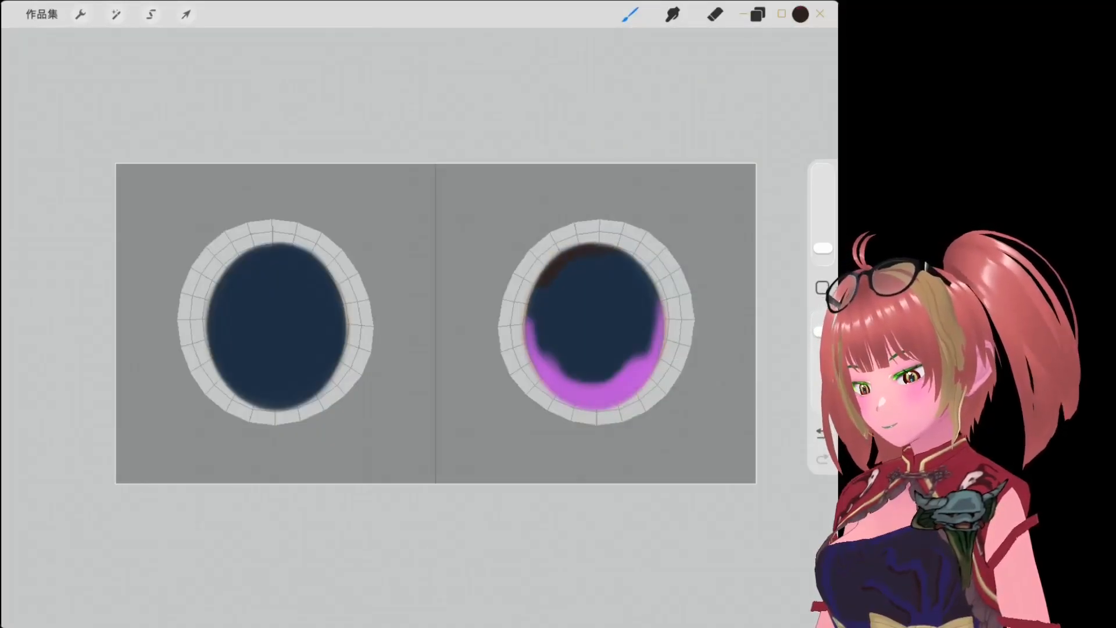
pyautogui.click(800, 14)
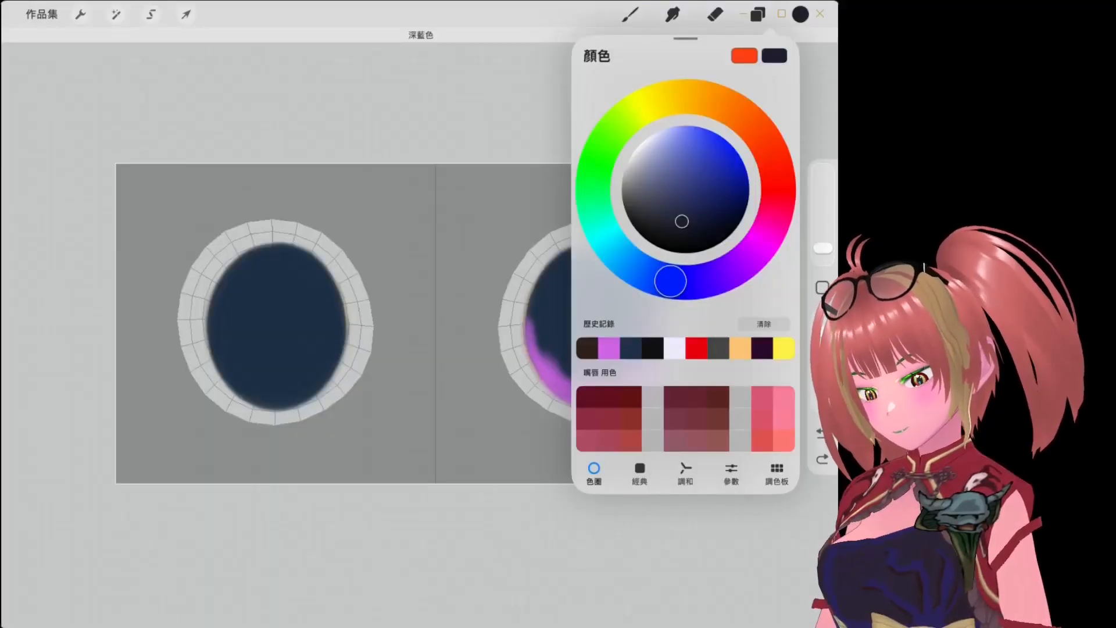
pyautogui.click(646, 277)
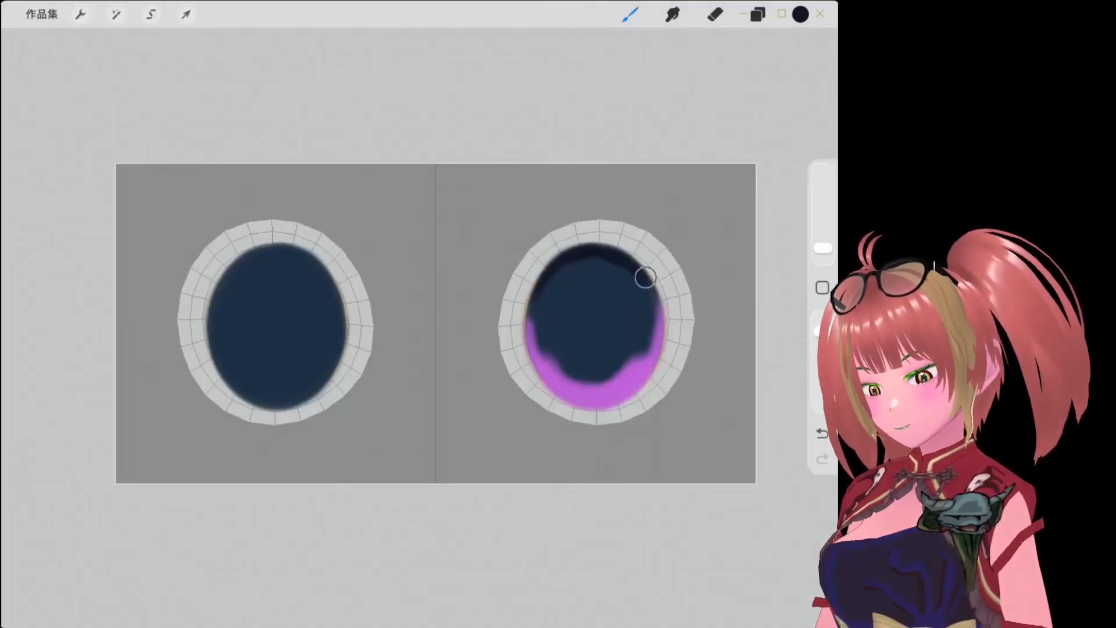
# Choose the 軟混色 brush from the 噴槍 set for the Smudge tool.
pyautogui.click(673, 14)
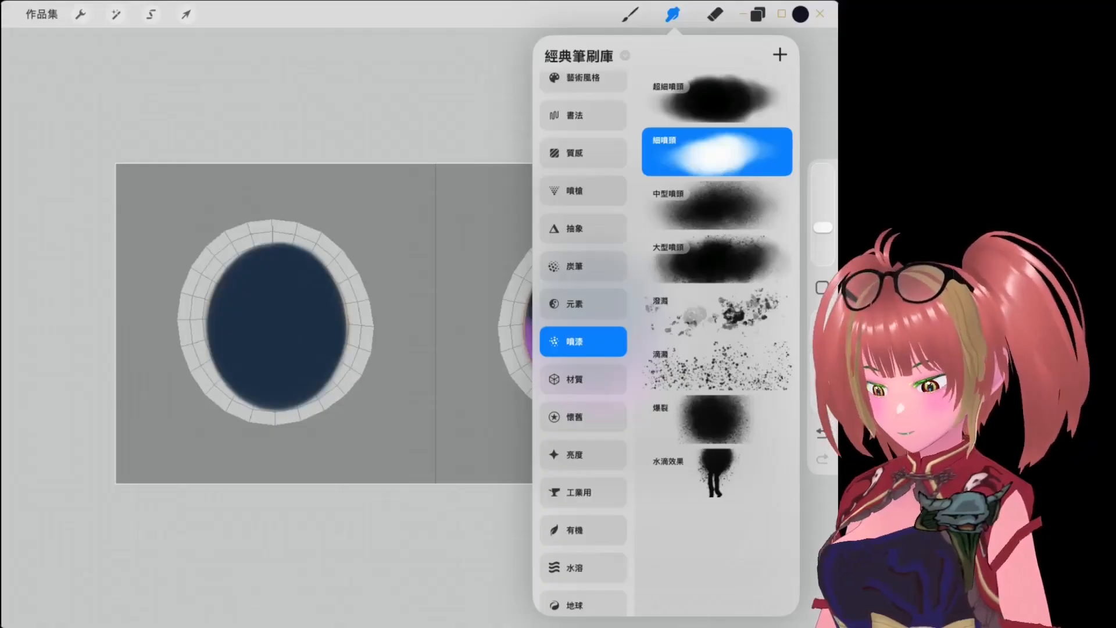
pyautogui.click(583, 304)
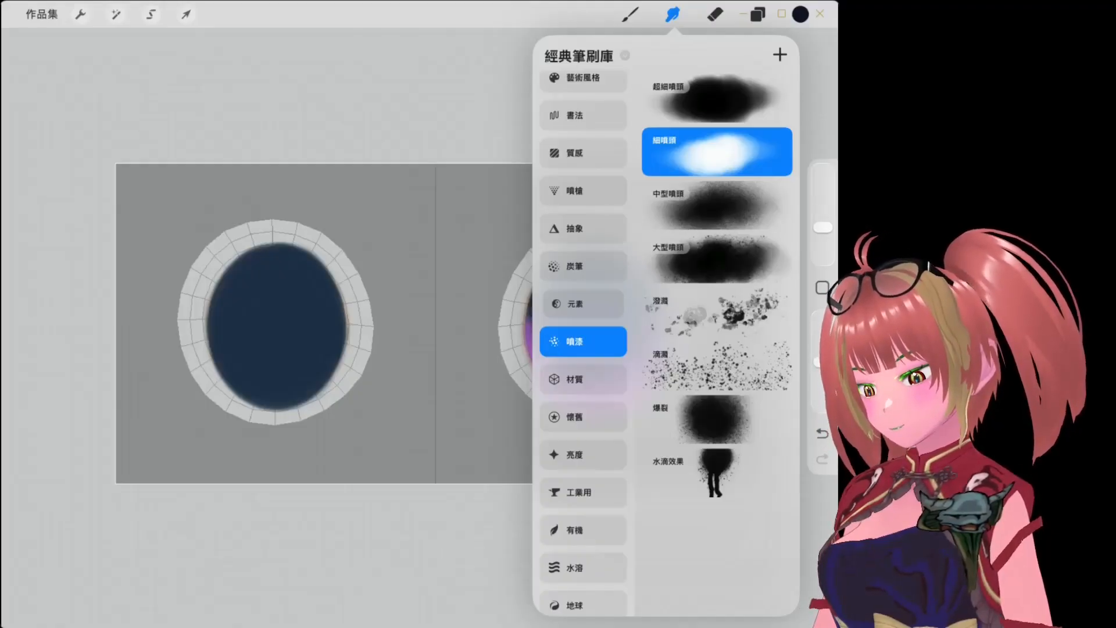
pyautogui.click(583, 190)
pyautogui.click(716, 312)
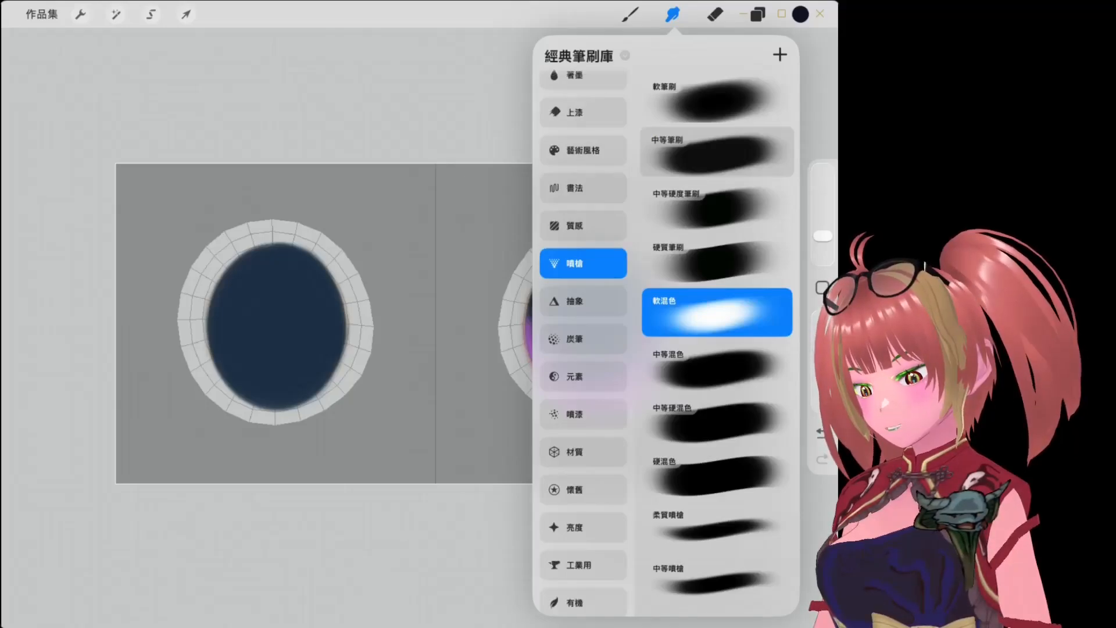
pyautogui.click(673, 14)
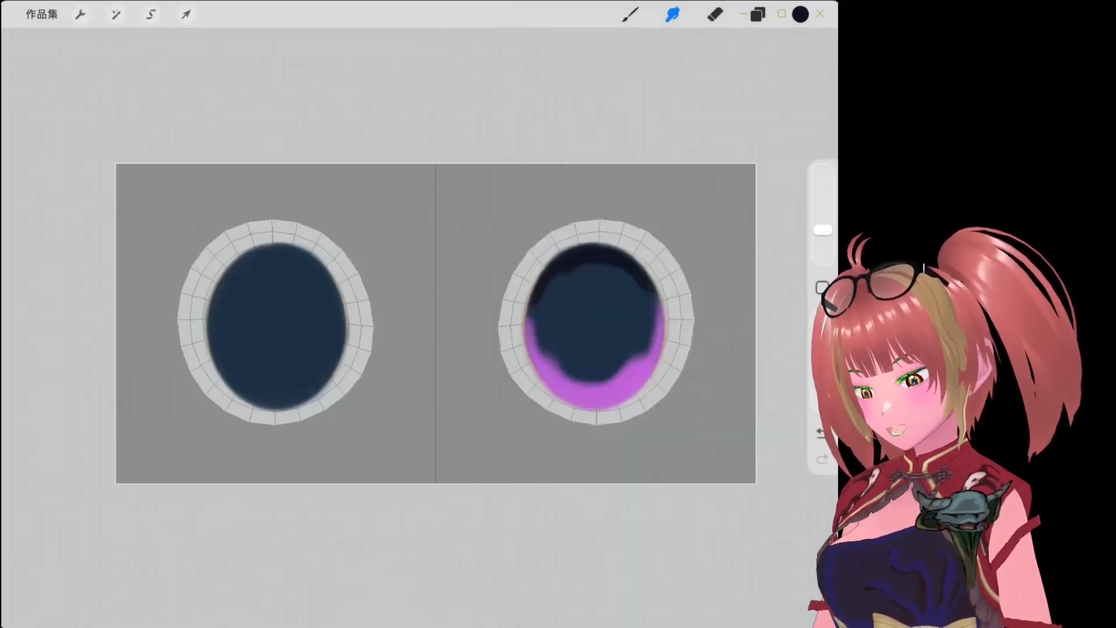
# Smudge the dark upper rim and, with a smaller brush, the purple lower rim into the blue of the right iris.
pyautogui.moveTo(823, 236); pyautogui.dragTo(822, 238)
pyautogui.moveTo(567, 279)
pyautogui.mouseDown()
pyautogui.moveTo(589, 265)
pyautogui.moveTo(572, 272)
pyautogui.mouseUp()
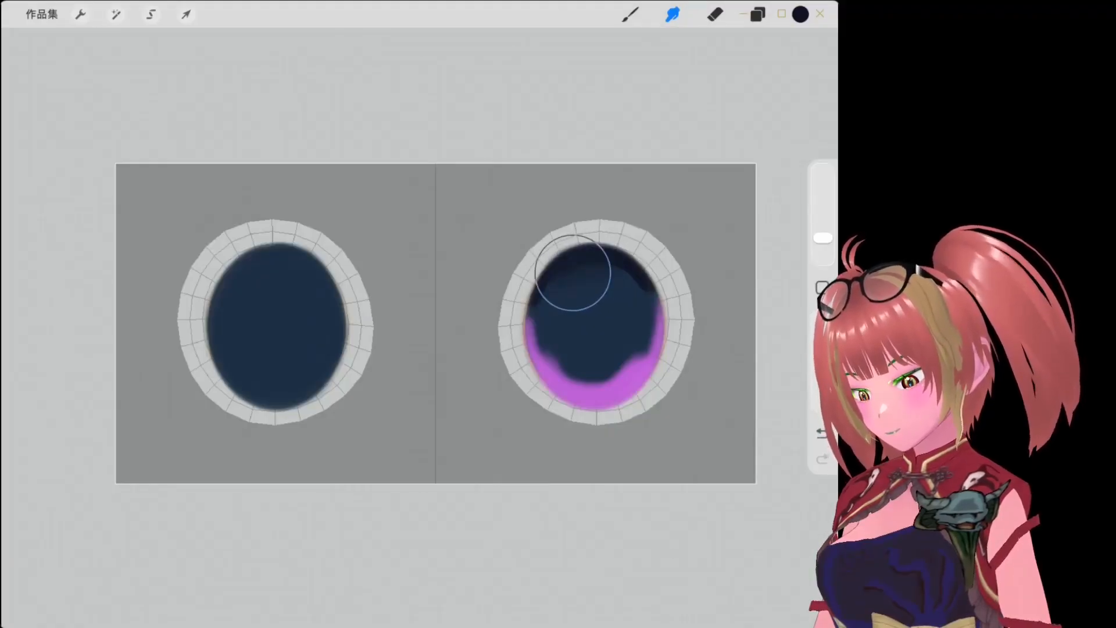
pyautogui.moveTo(573, 272); pyautogui.dragTo(642, 279)
pyautogui.moveTo(822, 238); pyautogui.dragTo(823, 245)
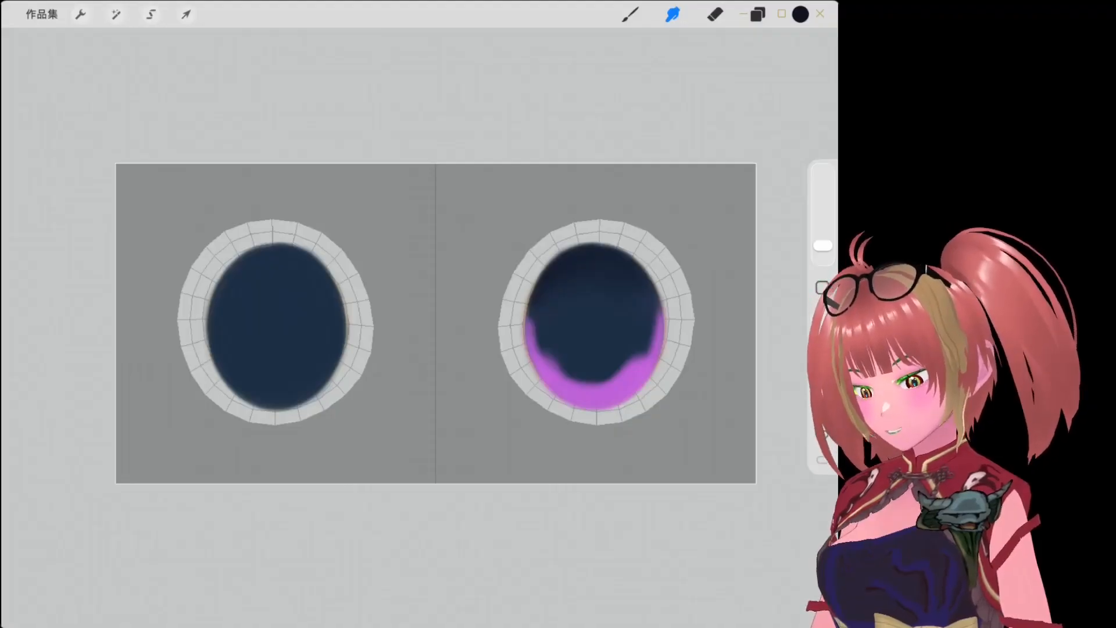
pyautogui.moveTo(637, 358); pyautogui.dragTo(534, 313)
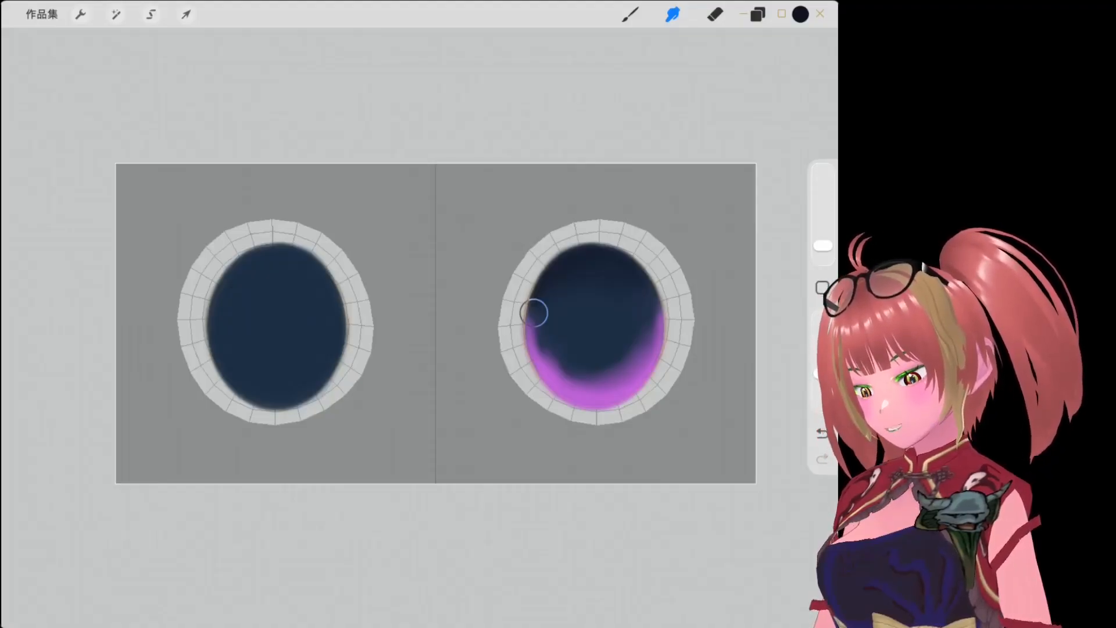
# Add a clipped layer above the shading layer and choose bright red with a solid brush from the 藝術風格 set.
pyautogui.click(758, 14)
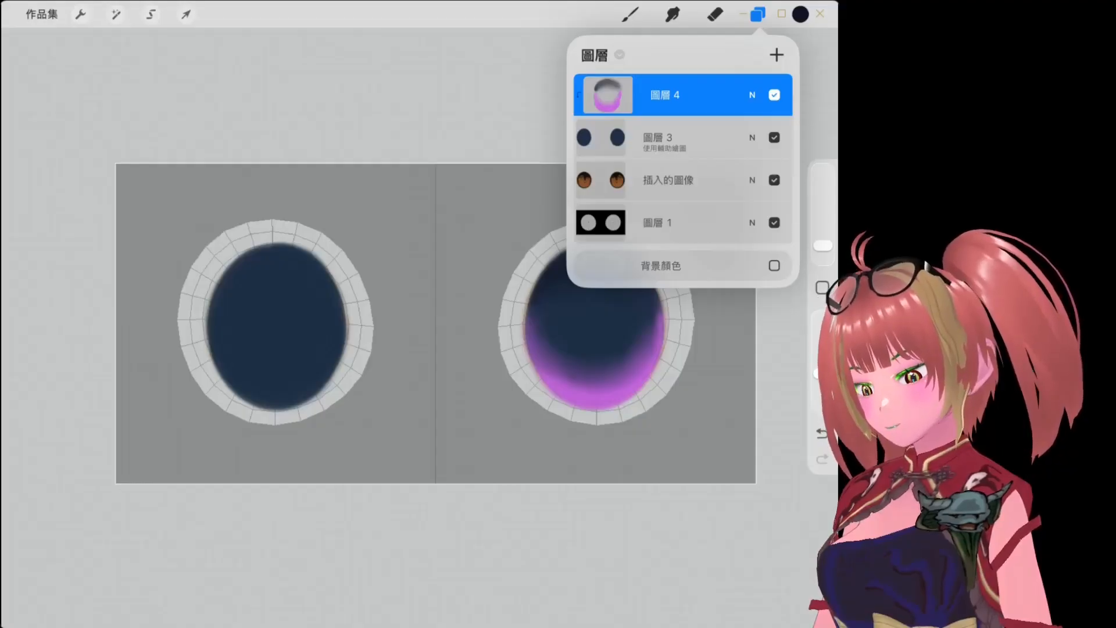
pyautogui.click(777, 54)
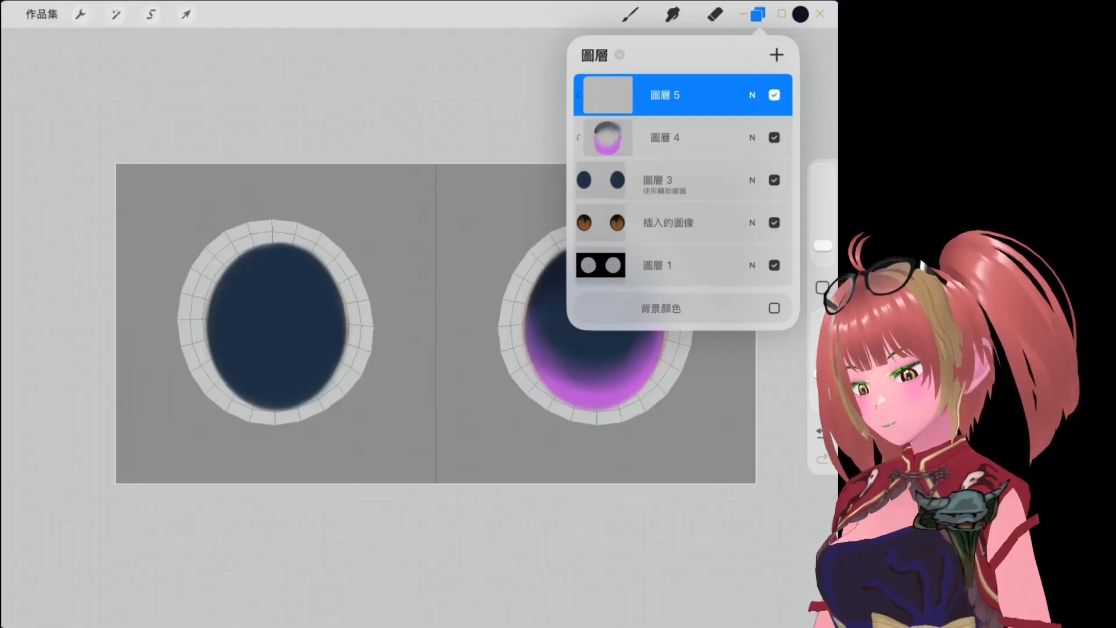
pyautogui.click(630, 14)
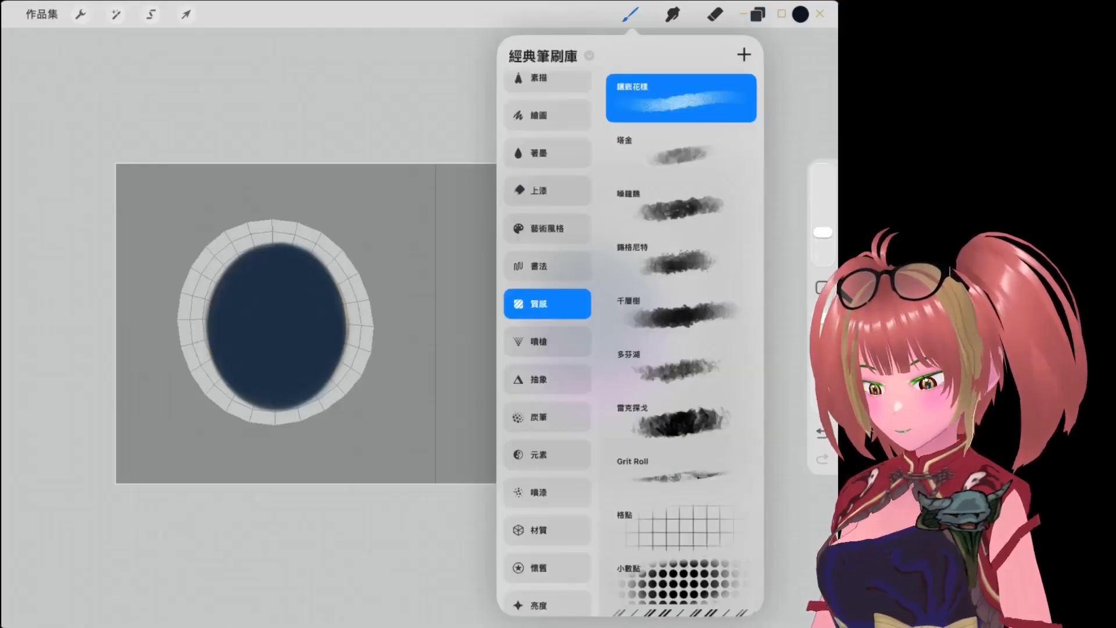
pyautogui.scroll(-5, 680, 343)
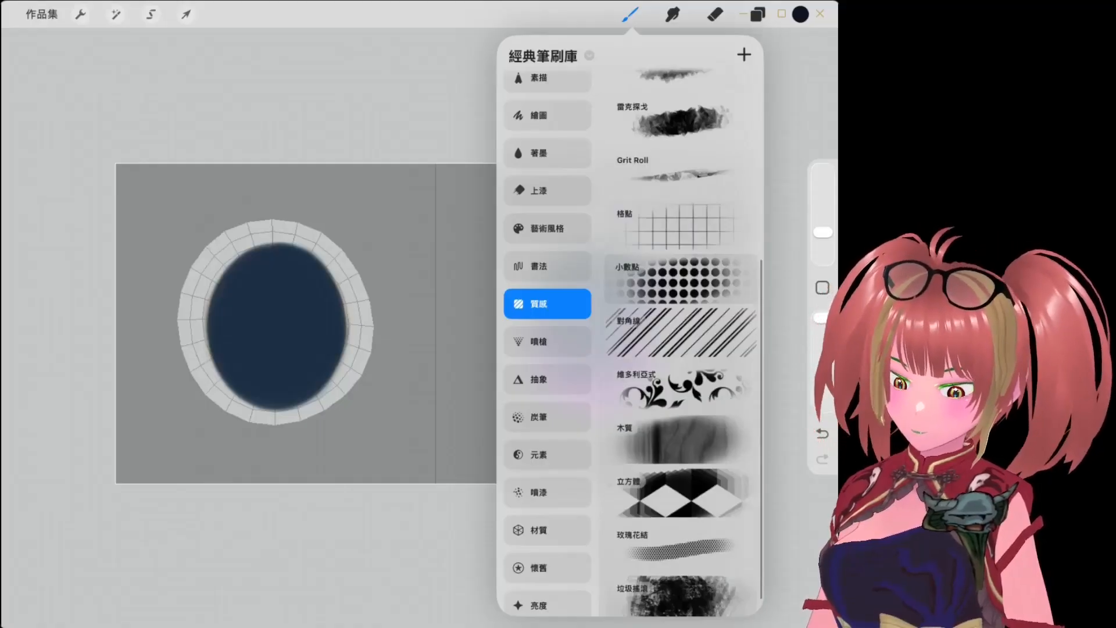
pyautogui.click(546, 228)
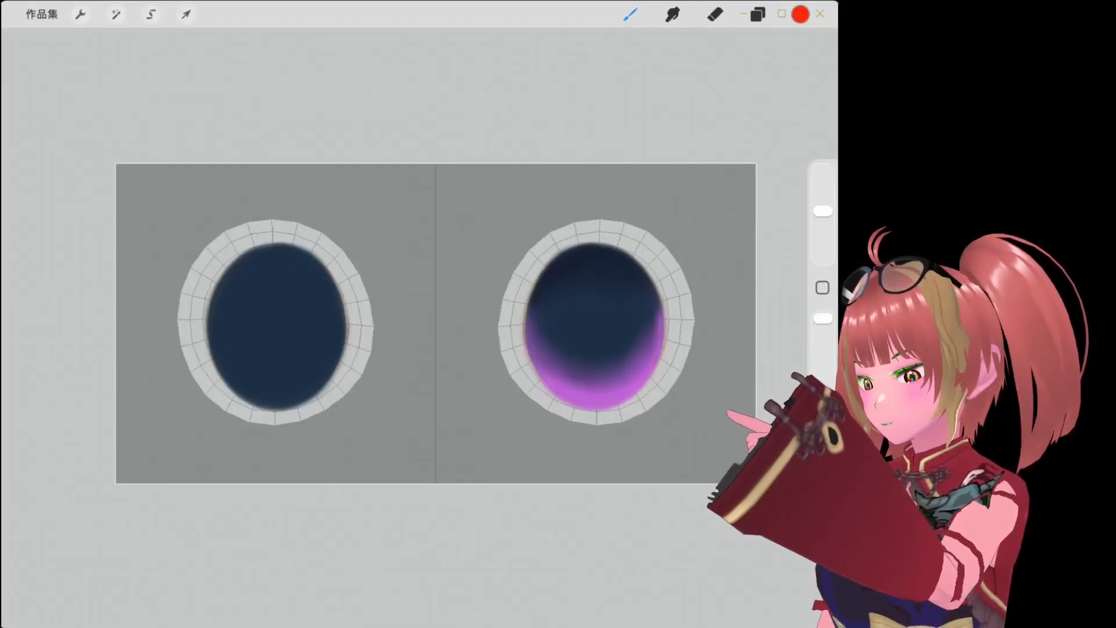
# Reduce the brush size and draw a red five-pointed star outline with straight lines in the middle of the right iris.
pyautogui.moveTo(823, 211); pyautogui.dragTo(823, 228)
pyautogui.moveTo(559, 324); pyautogui.dragTo(605, 314)
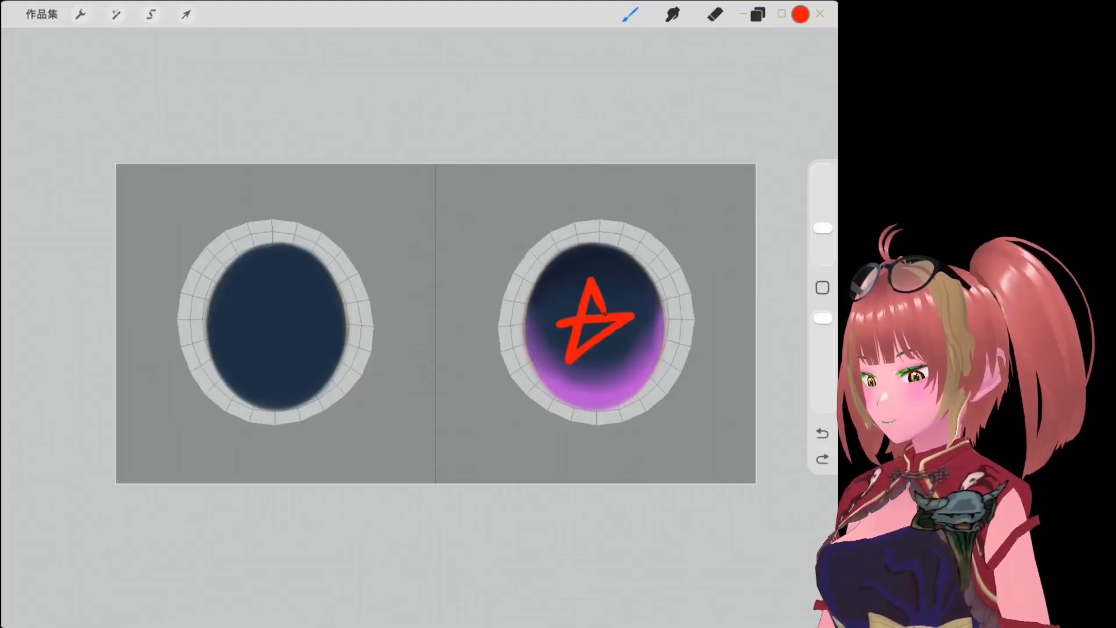
pyautogui.moveTo(605, 313); pyautogui.dragTo(607, 367)
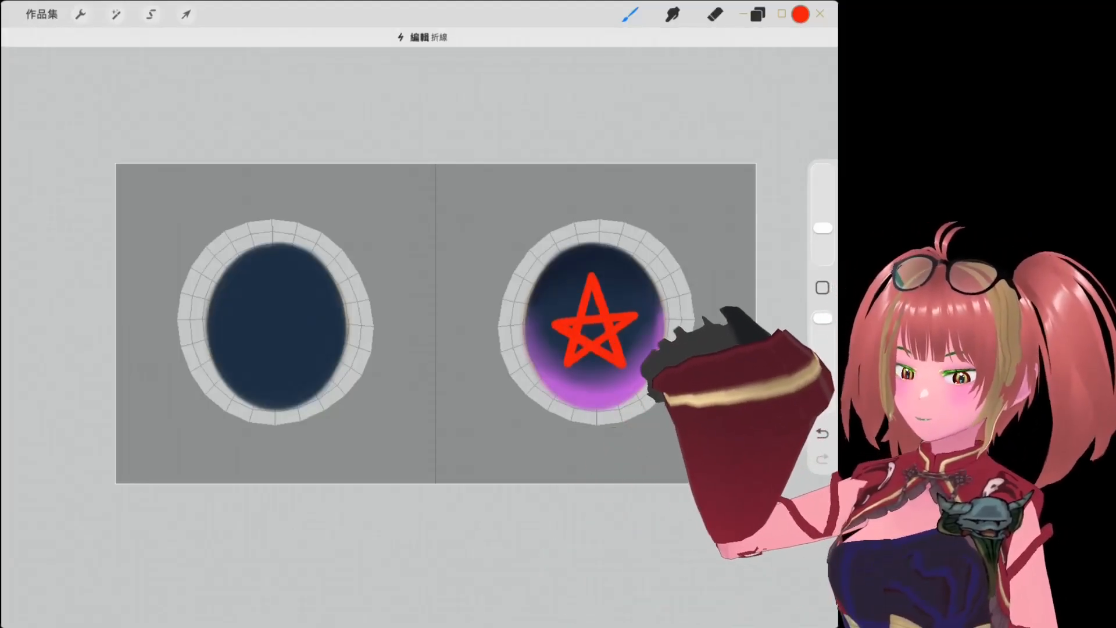
# Edit the star's shape nodes, lowering both side points and the top point to make it more symmetrical.
pyautogui.click(429, 37)
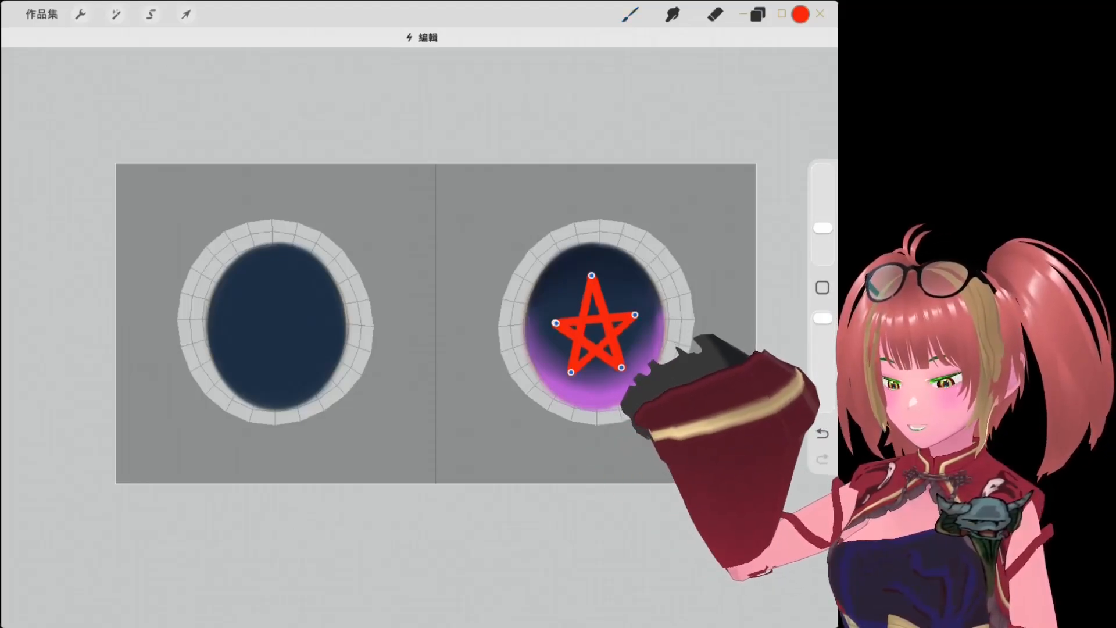
pyautogui.moveTo(635, 314); pyautogui.dragTo(633, 325)
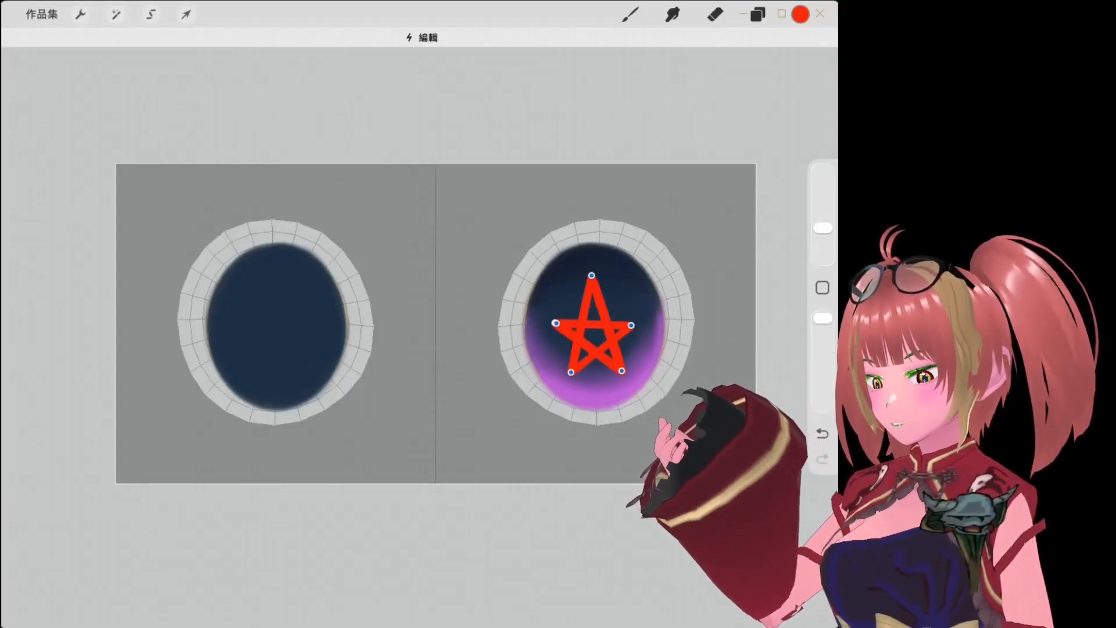
pyautogui.moveTo(556, 323); pyautogui.dragTo(557, 327)
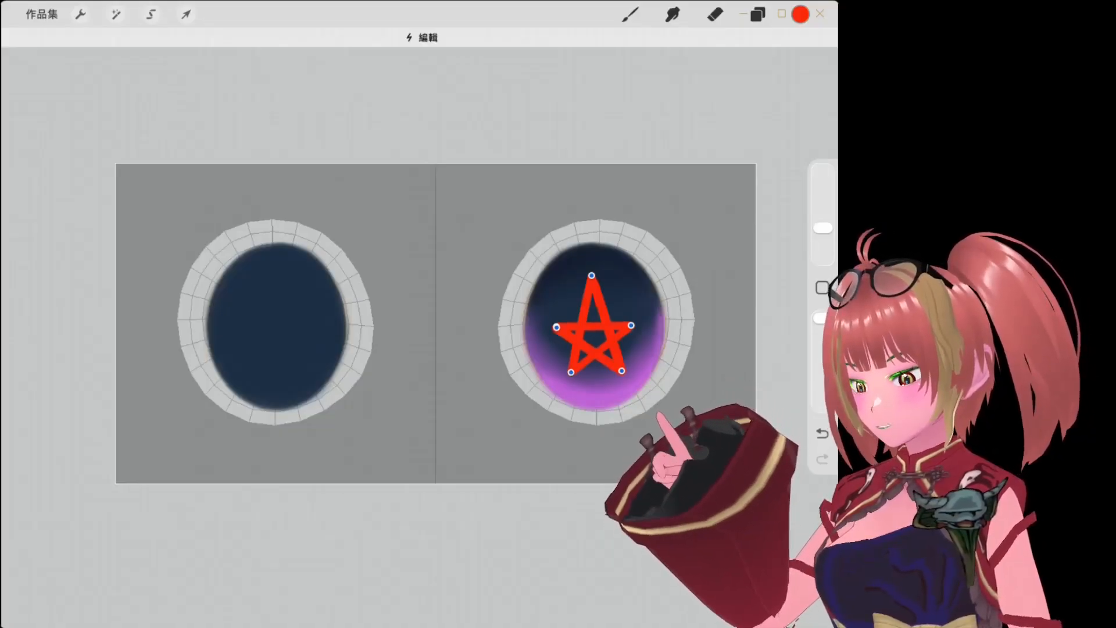
pyautogui.moveTo(591, 275); pyautogui.dragTo(593, 288)
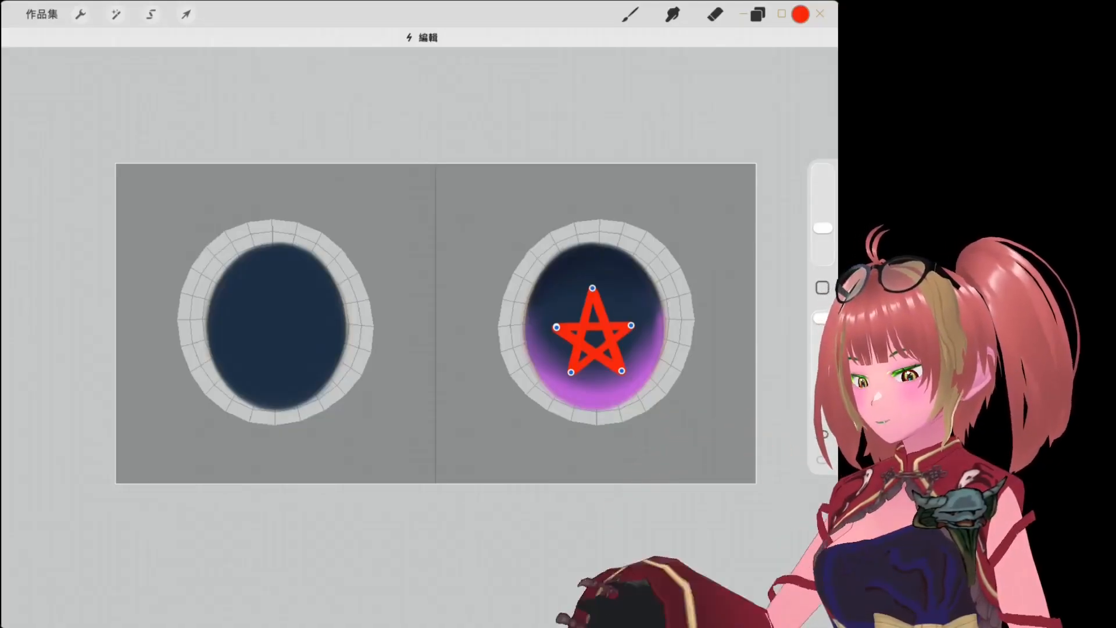
# Fill the star with solid red and move it slightly upward in the right iris.
pyautogui.moveTo(800, 14); pyautogui.dragTo(593, 335)
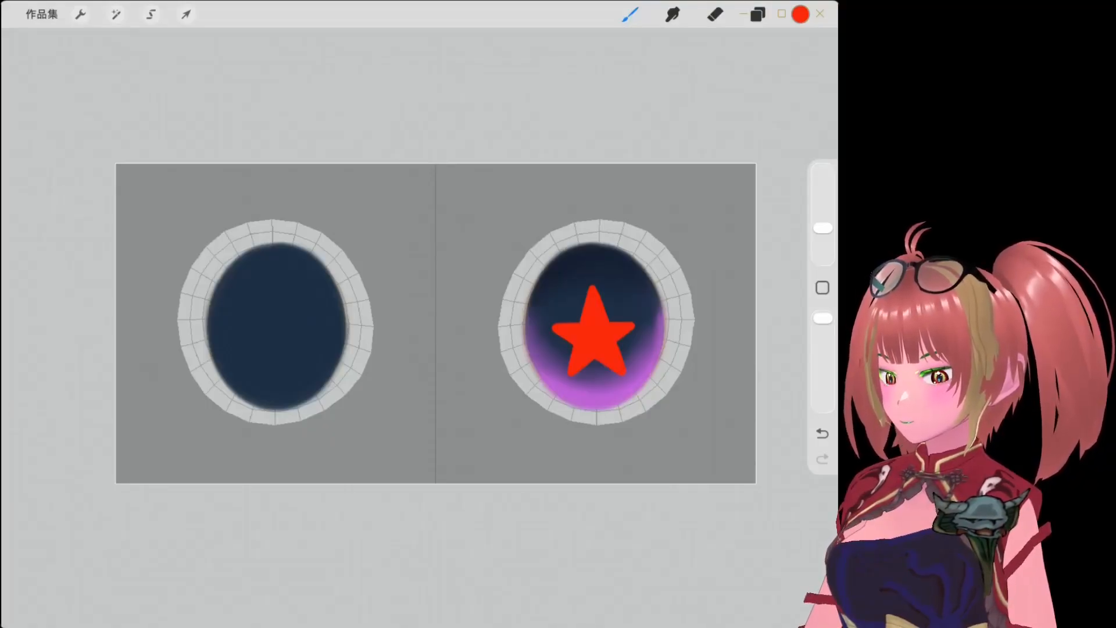
pyautogui.click(186, 14)
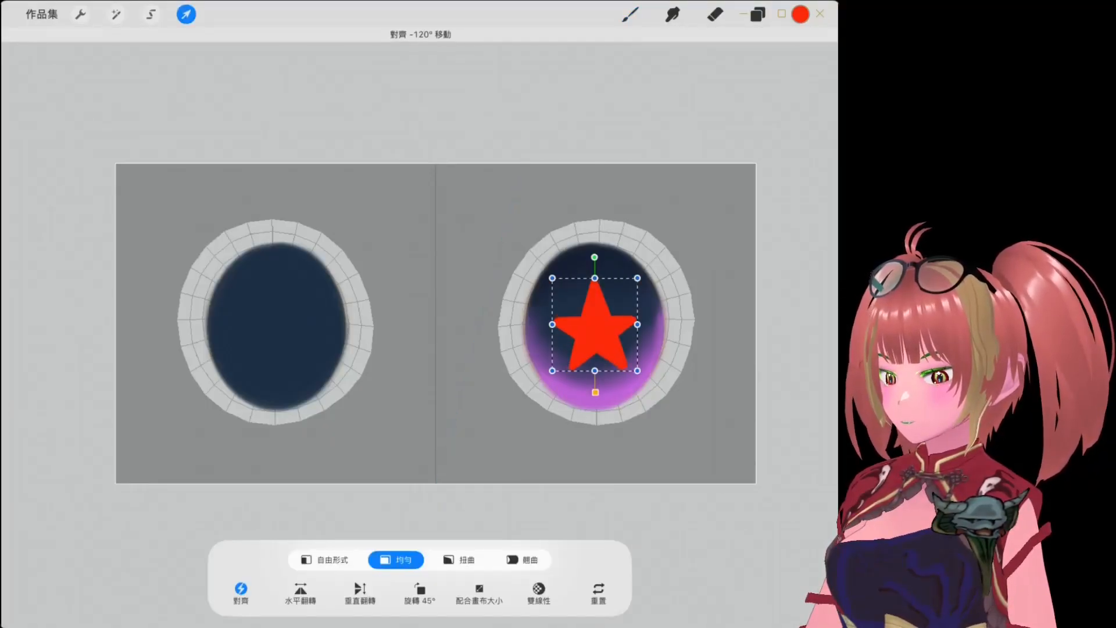
pyautogui.click(186, 14)
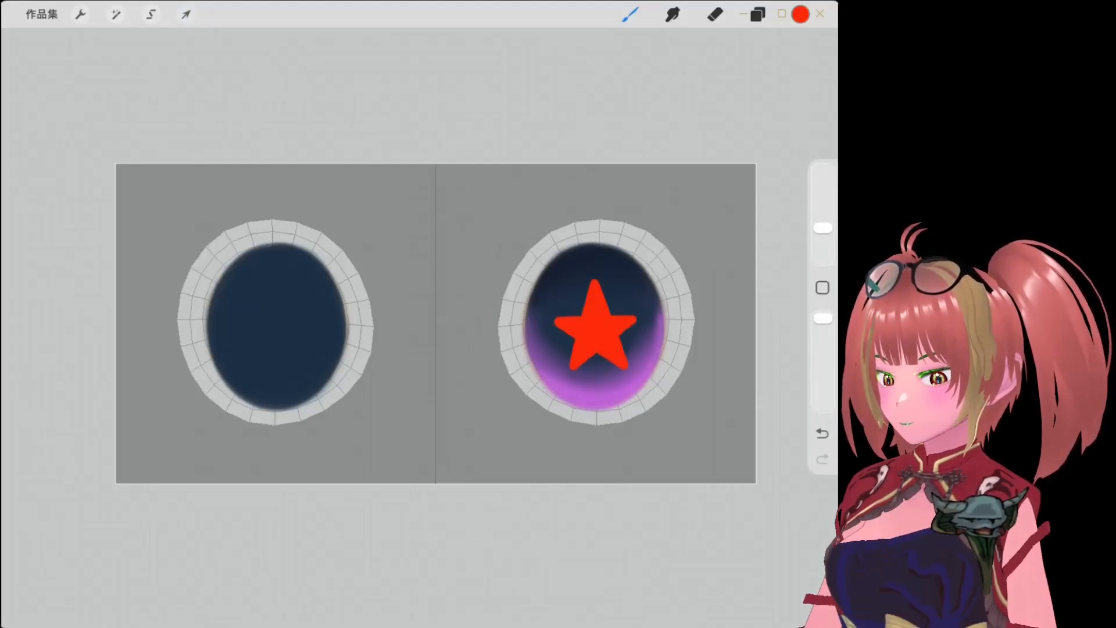
# Duplicate the star and shading layers, move the copies onto the left iris with snapping on, and merge them with their originals.
pyautogui.click(757, 14)
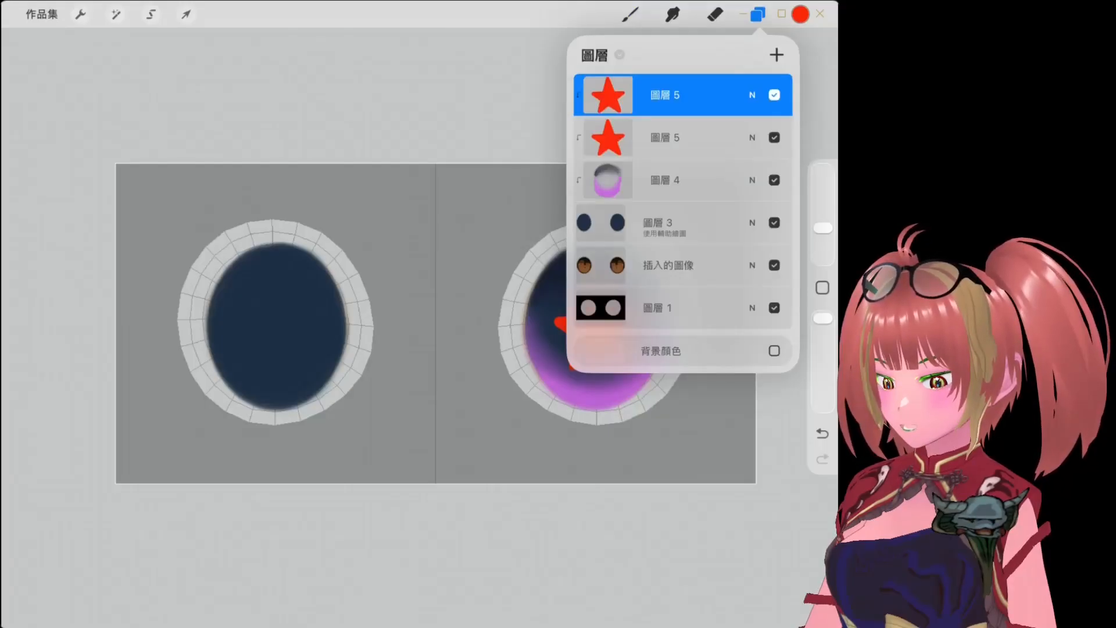
pyautogui.click(186, 14)
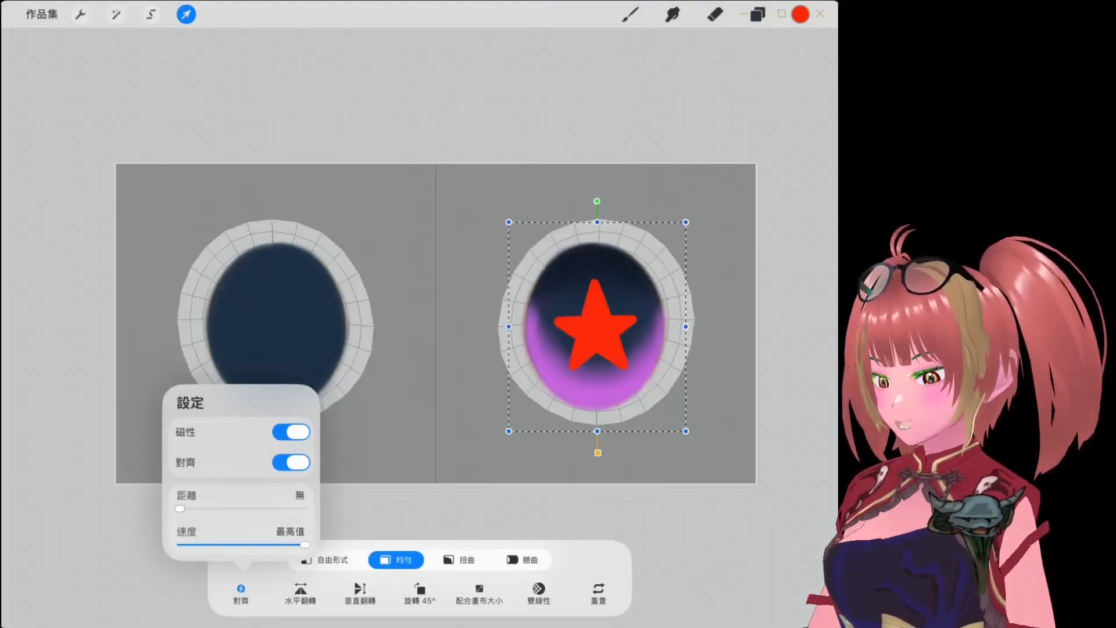
pyautogui.moveTo(597, 349); pyautogui.dragTo(271, 349)
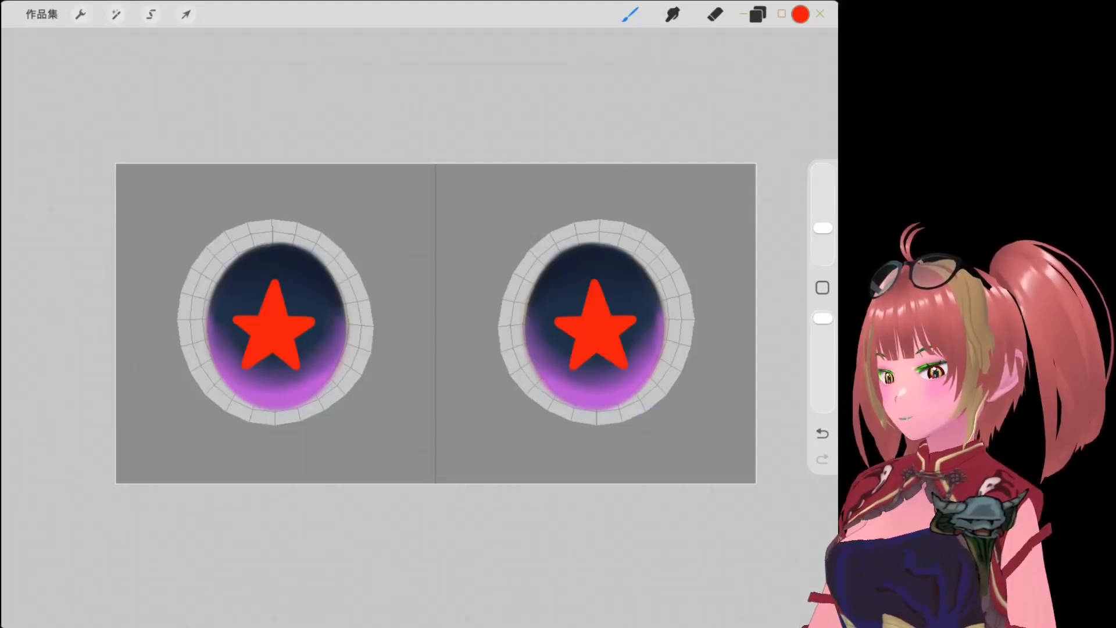
pyautogui.press('l')
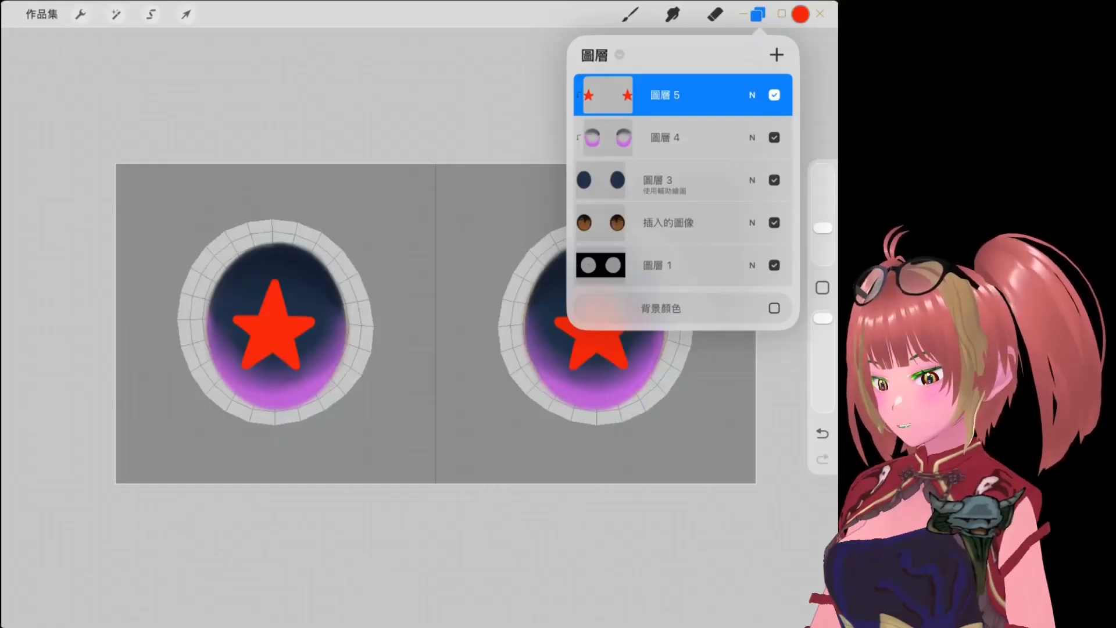
# Add a new layer above the purple shading layer and paint tiny off-white dots beside the red star in both irises.
pyautogui.click(686, 137)
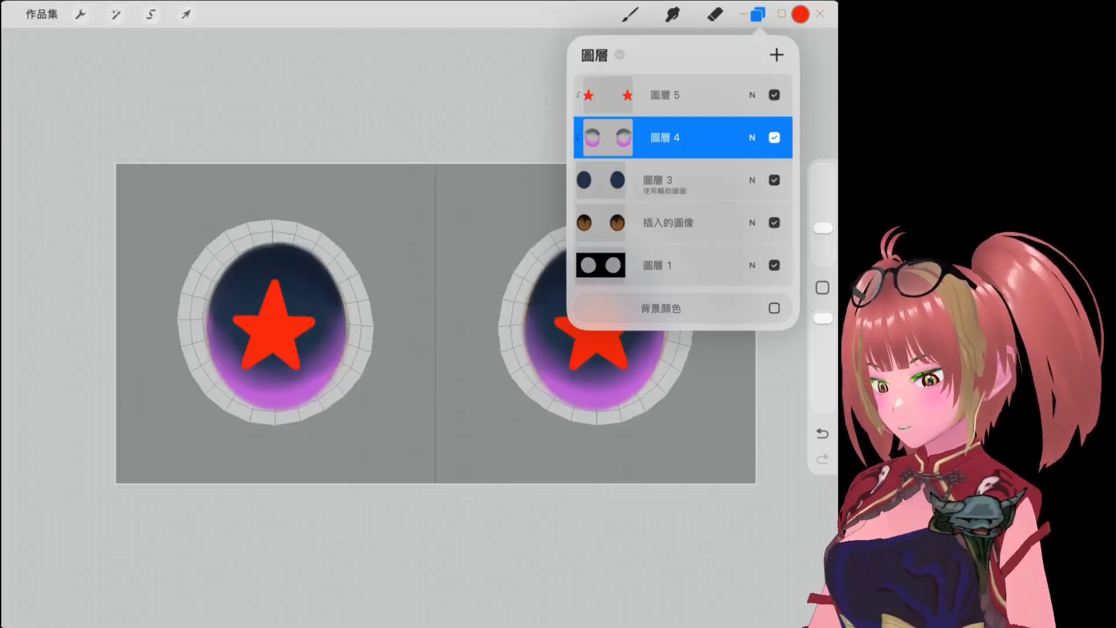
pyautogui.click(777, 55)
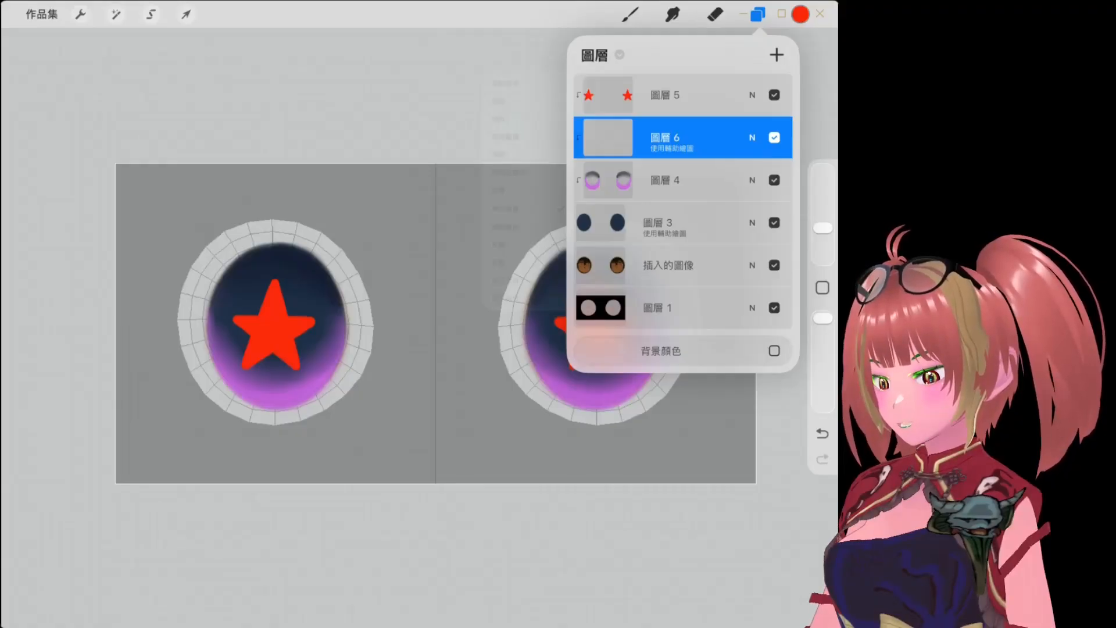
pyautogui.click(800, 14)
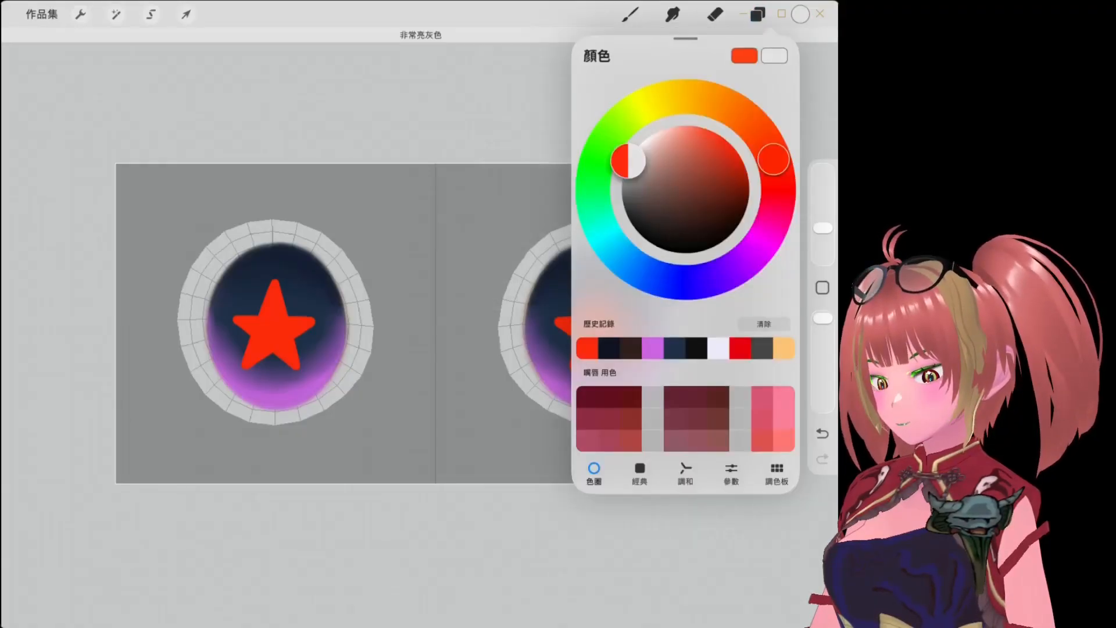
pyautogui.click(630, 13)
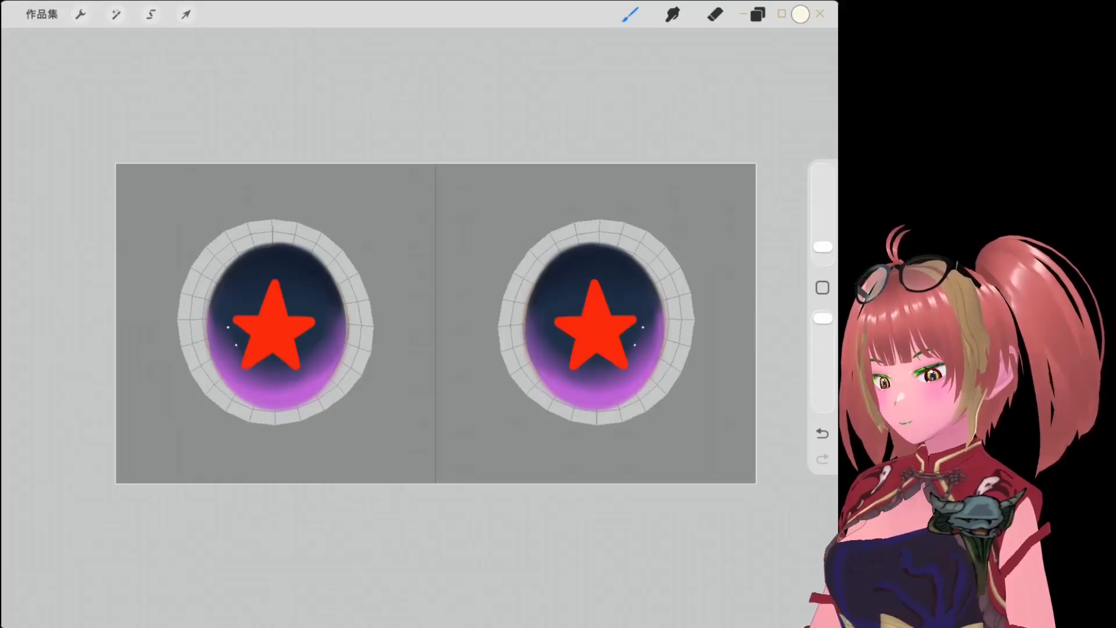
# Change the brush colour to muted yellow and scatter larger star dots across the upper part of both irises.
pyautogui.click(801, 14)
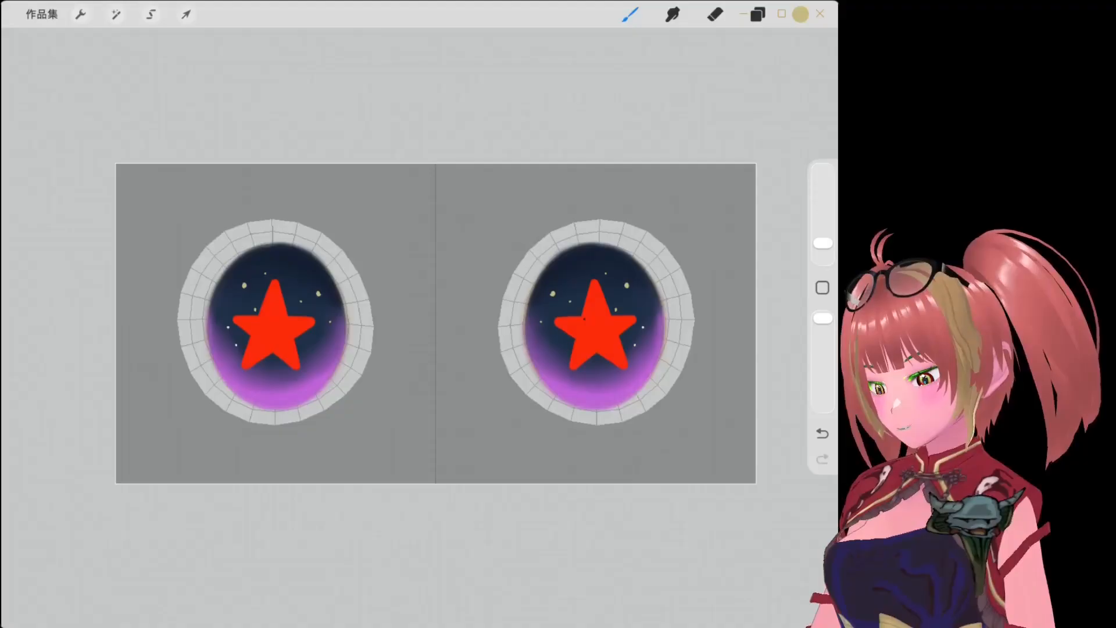
pyautogui.click(293, 261)
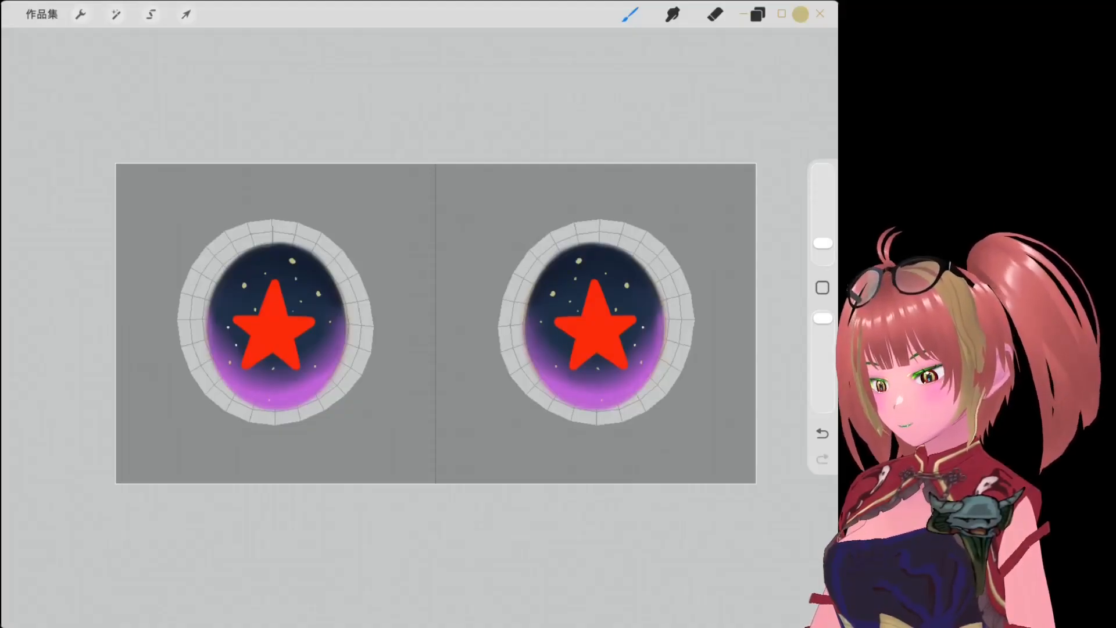
pyautogui.click(248, 263)
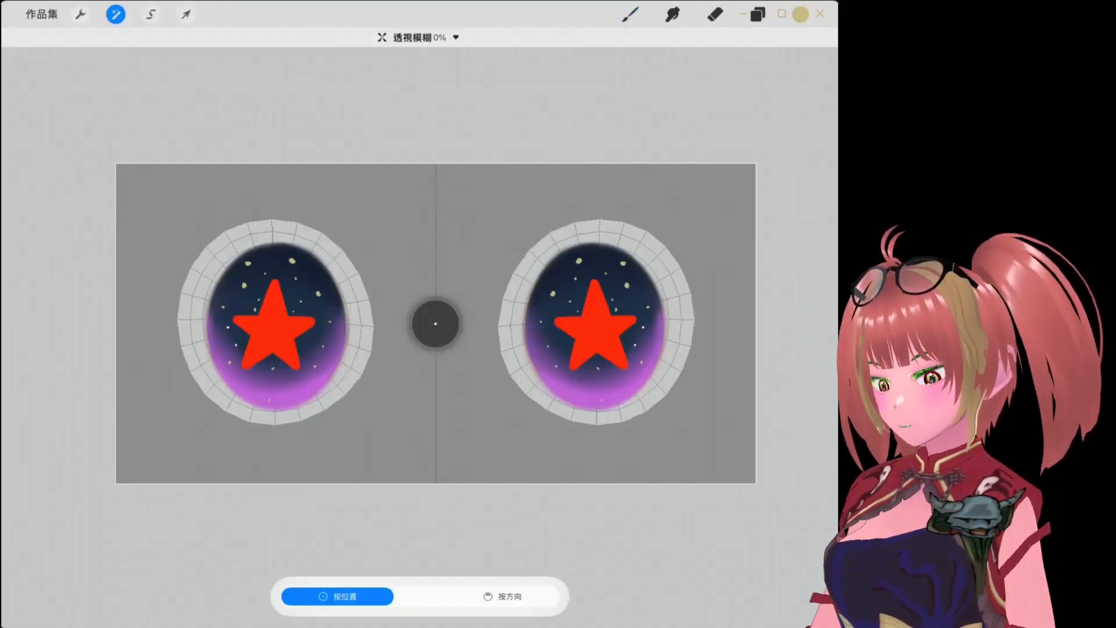
# Apply a 7% positional Perspective Blur to the dots, centred between the lower irises, and hide the guide image, original iris and background layers.
pyautogui.moveTo(435, 407); pyautogui.dragTo(494, 407)
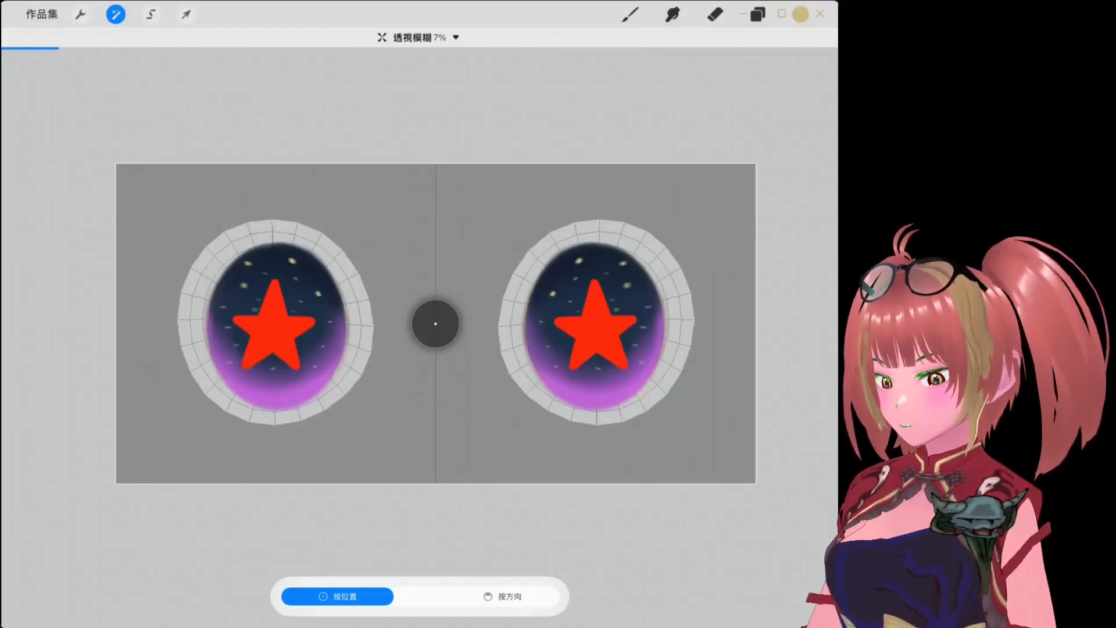
pyautogui.moveTo(436, 324); pyautogui.dragTo(436, 382)
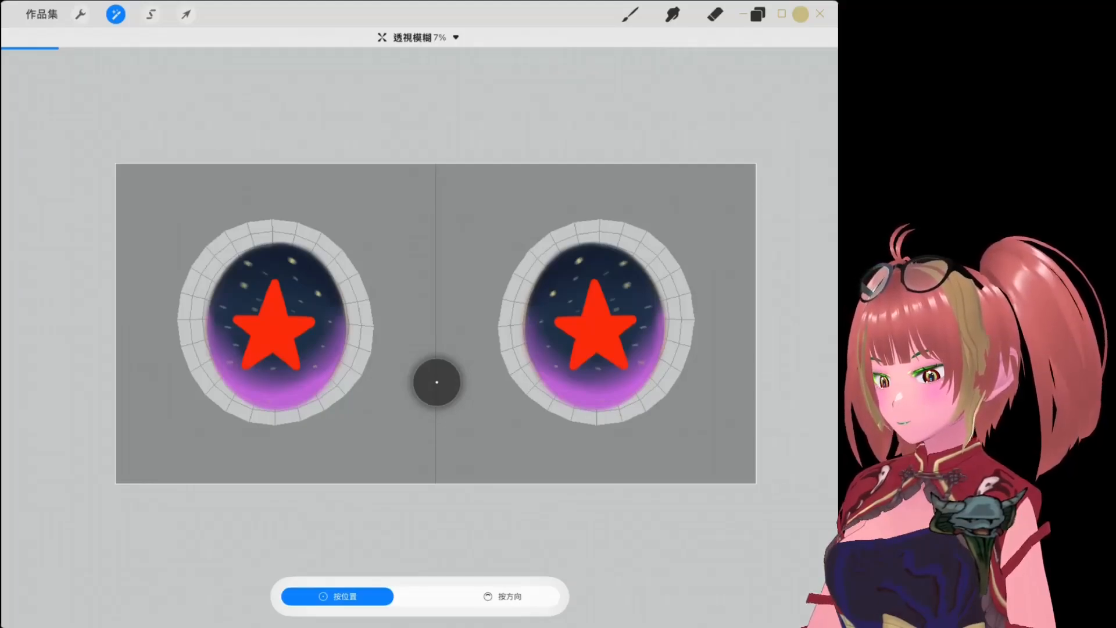
pyautogui.click(186, 14)
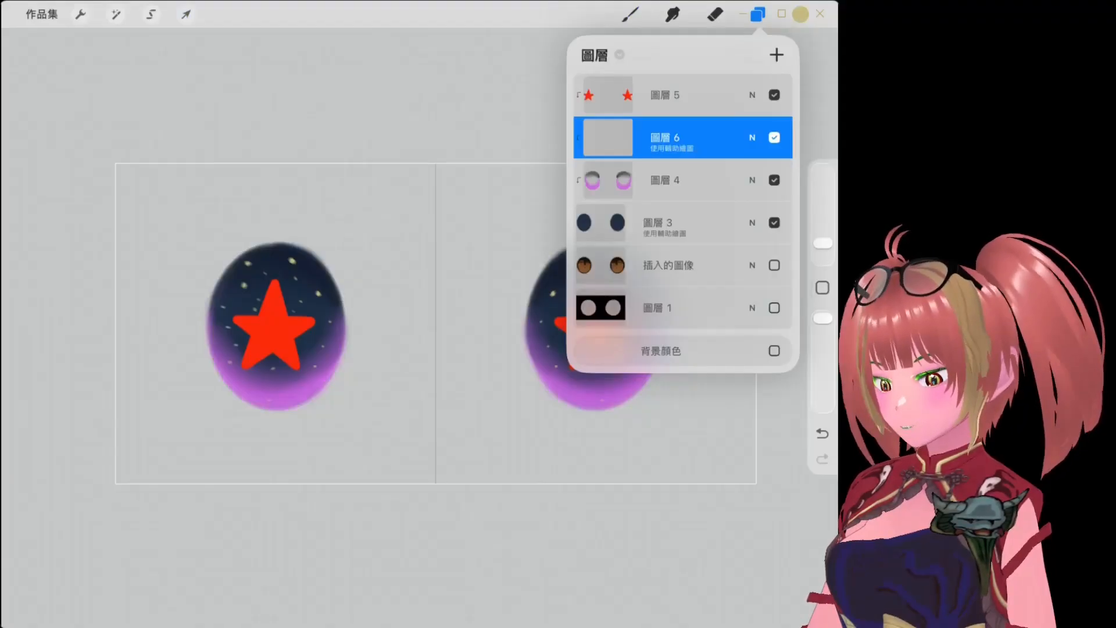
# Export the finished iris texture, switch to VRoid Studio, import it as a new pupil layer and view the face from the front.
pyautogui.click(80, 14)
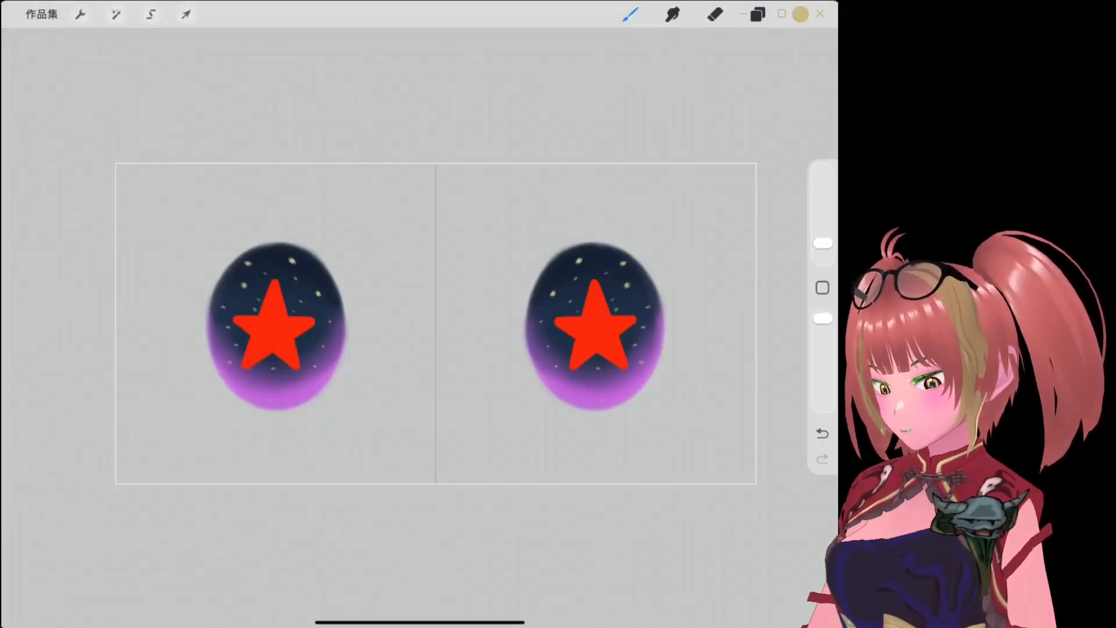
pyautogui.moveTo(419, 623); pyautogui.dragTo(420, 581)
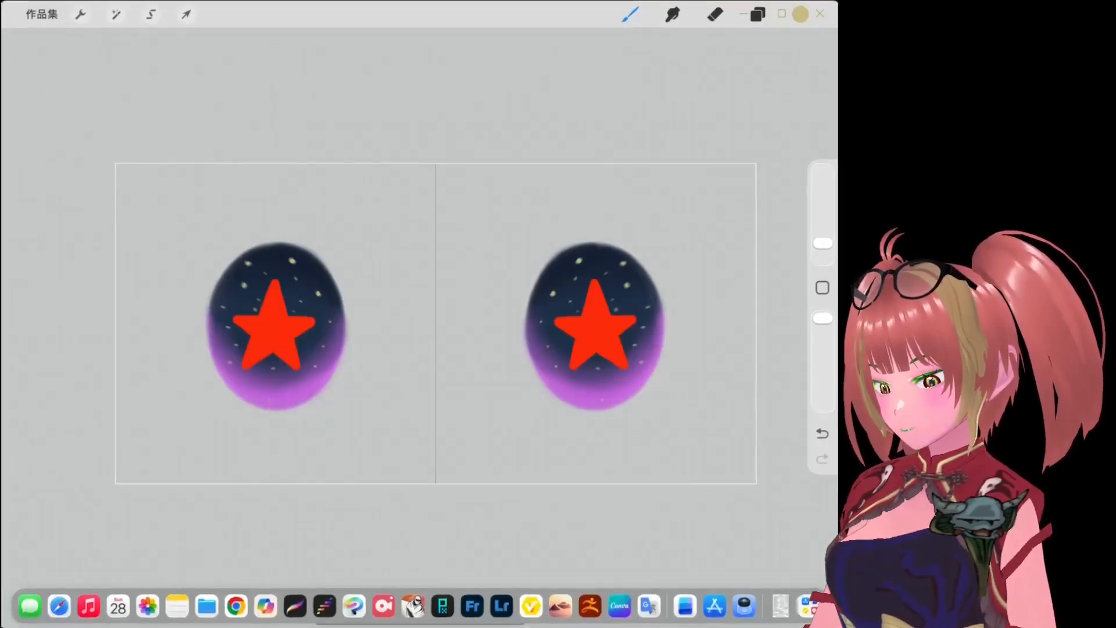
pyautogui.click(531, 606)
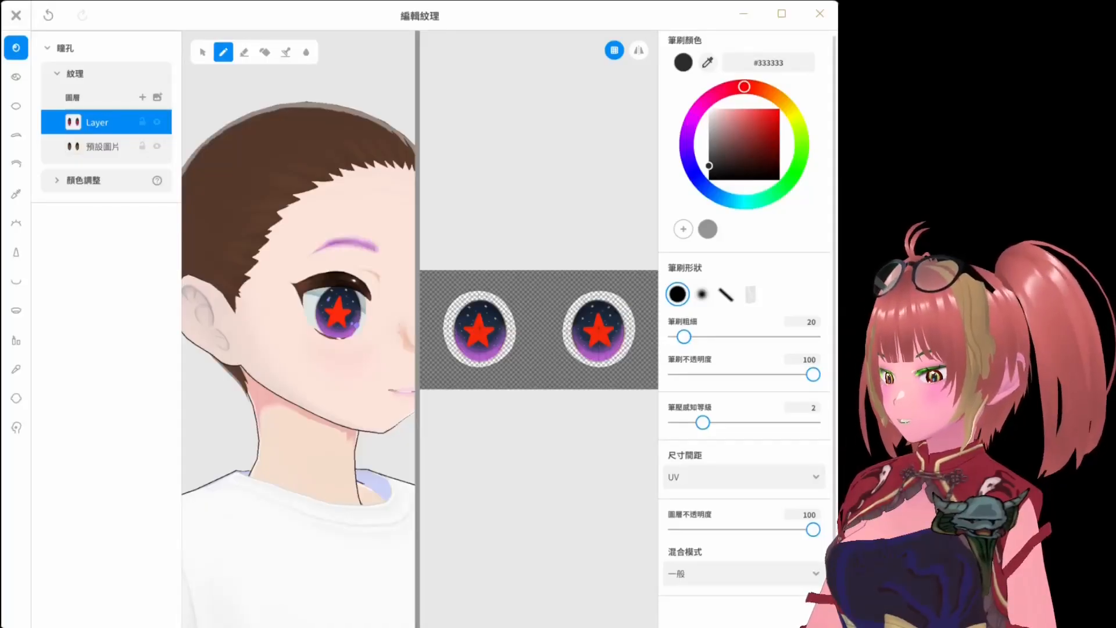
pyautogui.moveTo(337, 325); pyautogui.dragTo(267, 317, button='right')
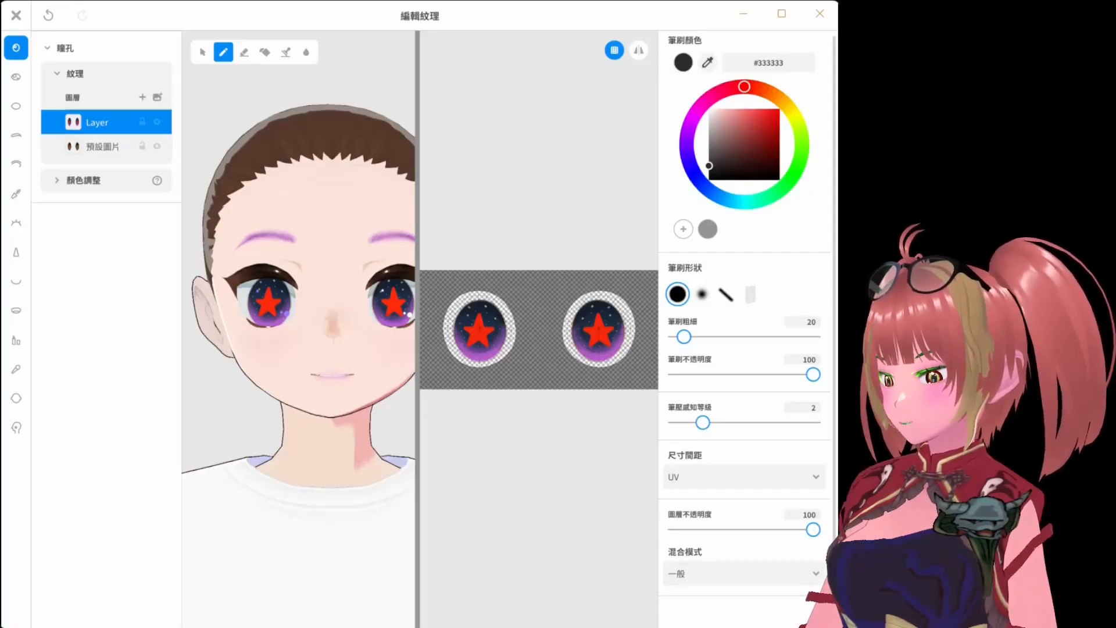
# Go to the eye-white texture and set its colour adjustment to near-black.
pyautogui.click(16, 76)
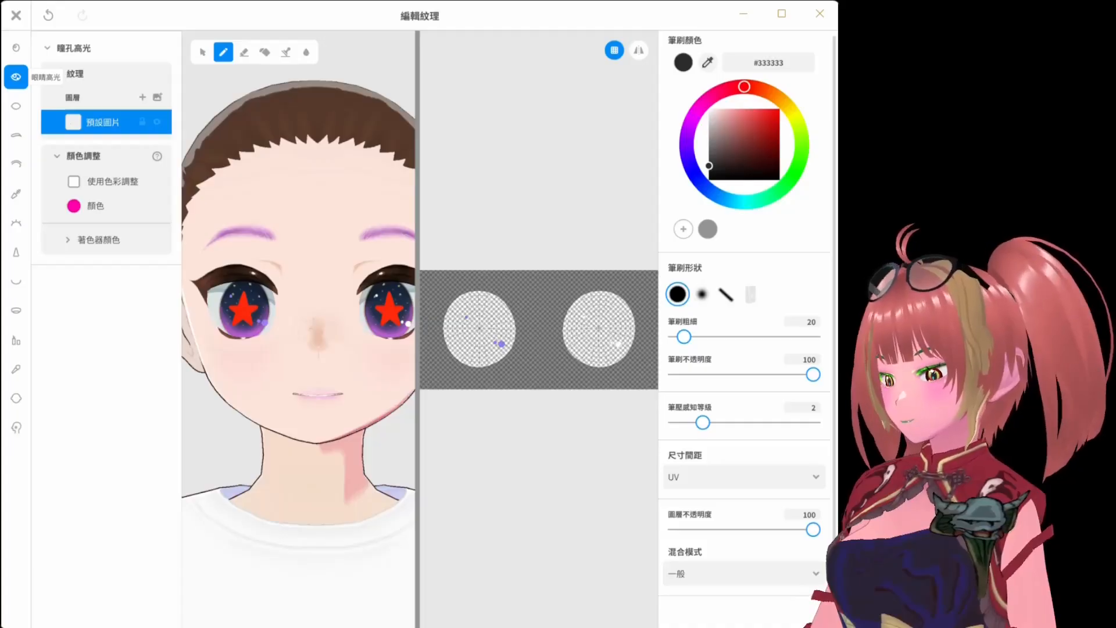
pyautogui.click(17, 105)
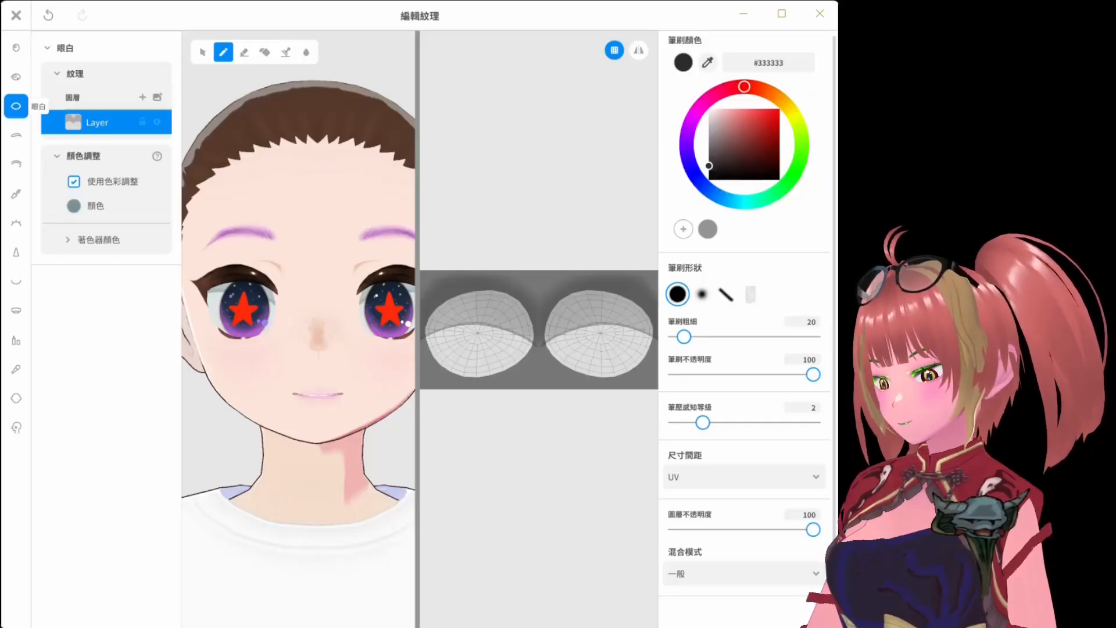
pyautogui.click(74, 206)
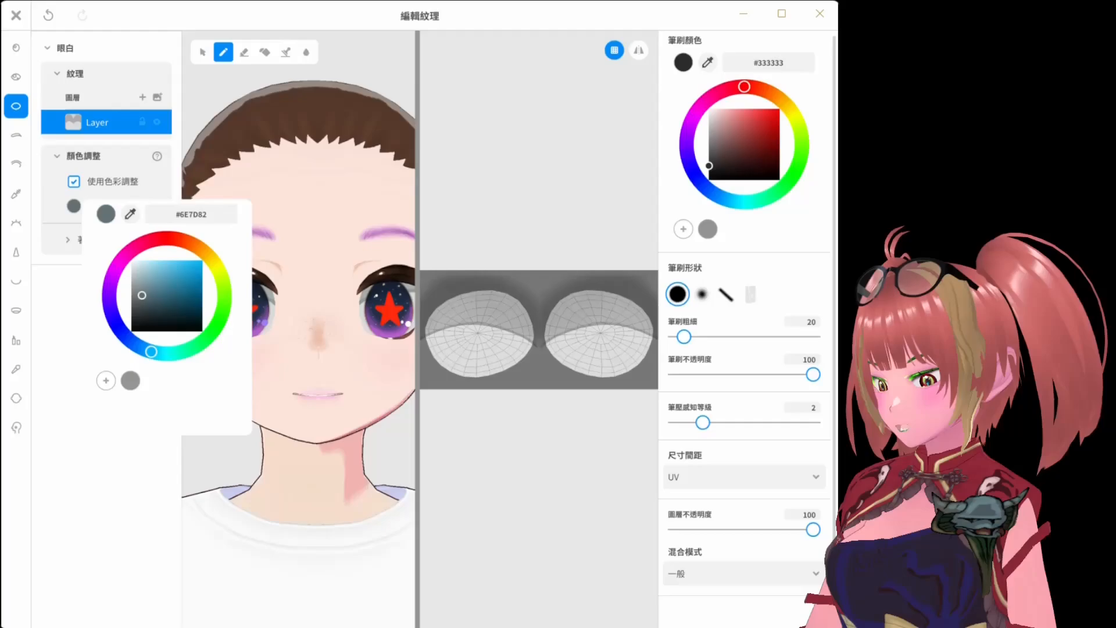
# Export the eye-white layer and its guide to the models folder, replacing the existing layer.png.
pyautogui.rightClick(84, 122)
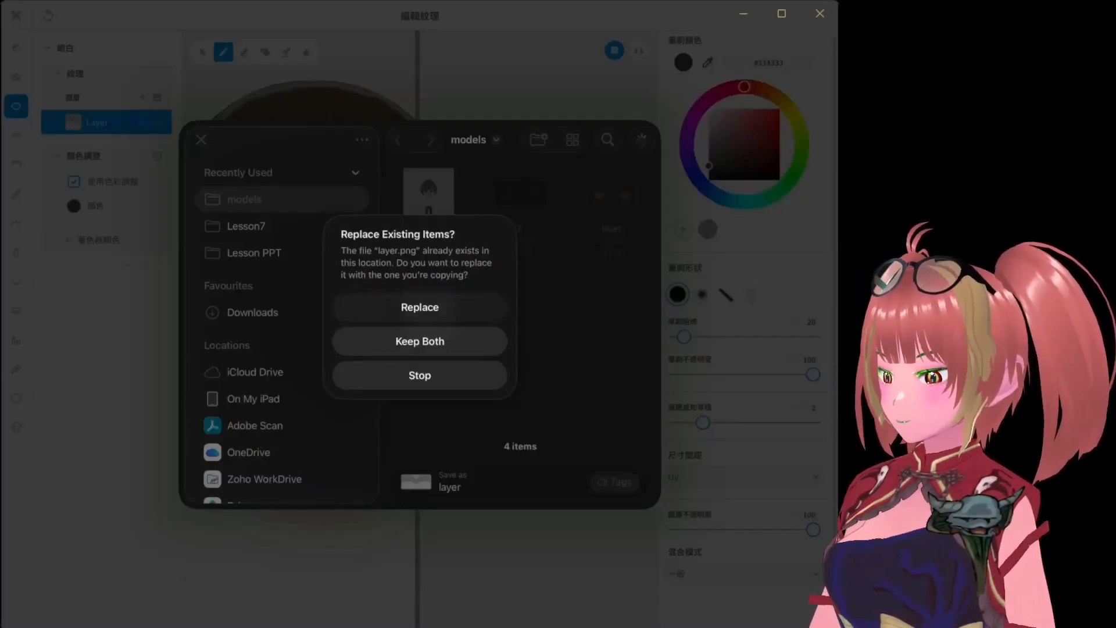
pyautogui.click(419, 308)
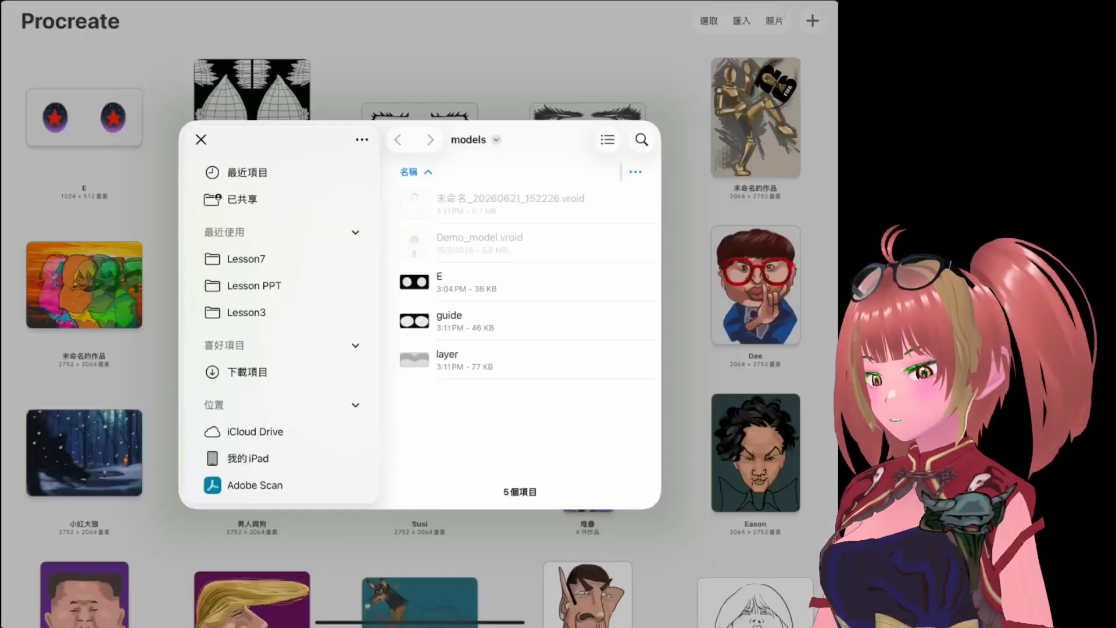
# Open the guide image in Procreate with the eye-white layer beneath it, set the guide's opacity to 51% and add a layer between them.
pyautogui.click(449, 321)
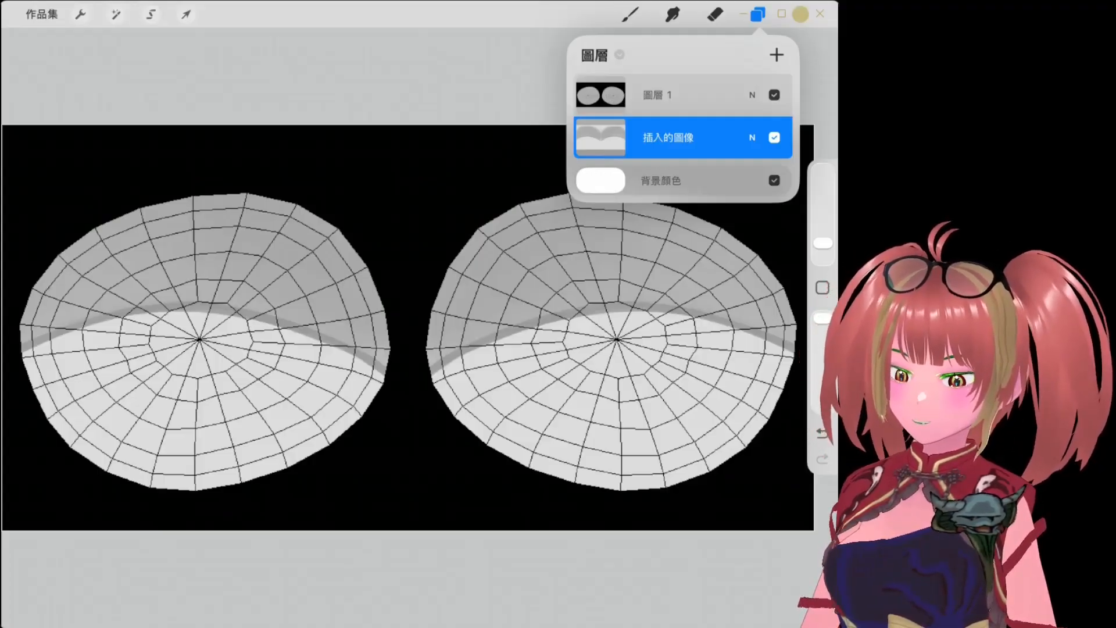
pyautogui.click(752, 137)
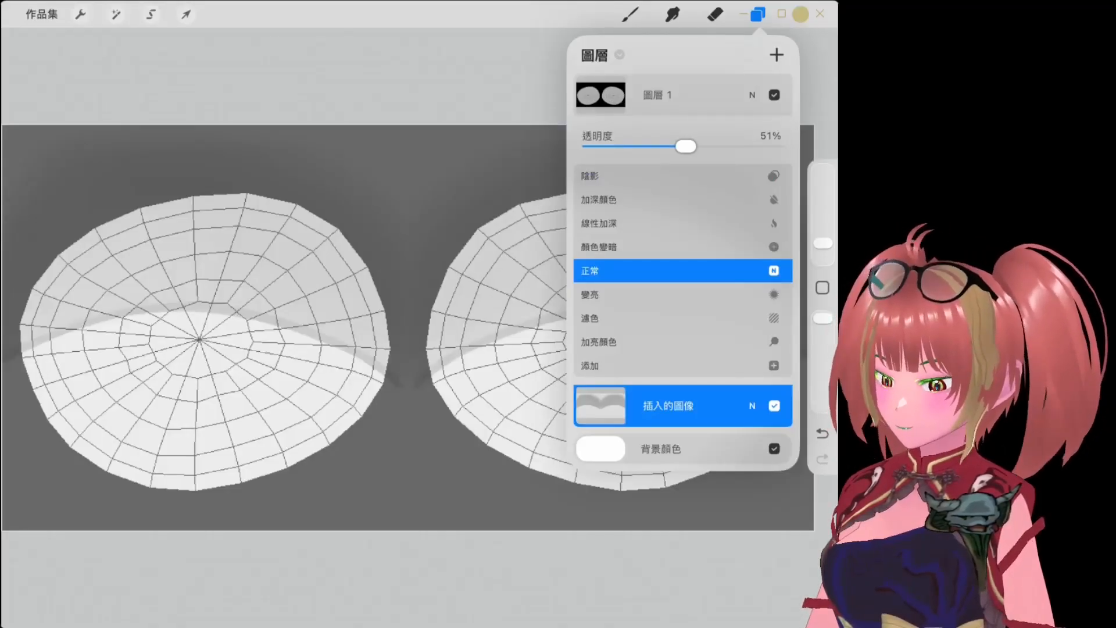
pyautogui.click(777, 55)
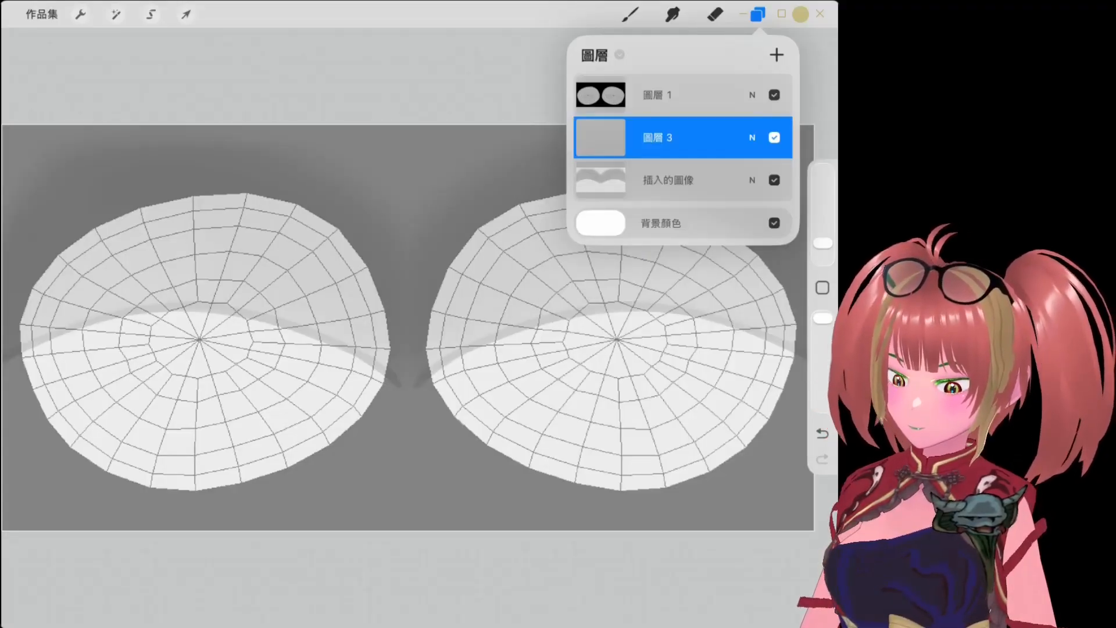
# Use the 畫室畫筆 inking brush to draw a near-black ellipse around the right eye-white guide and fill it with the same colour.
pyautogui.click(630, 14)
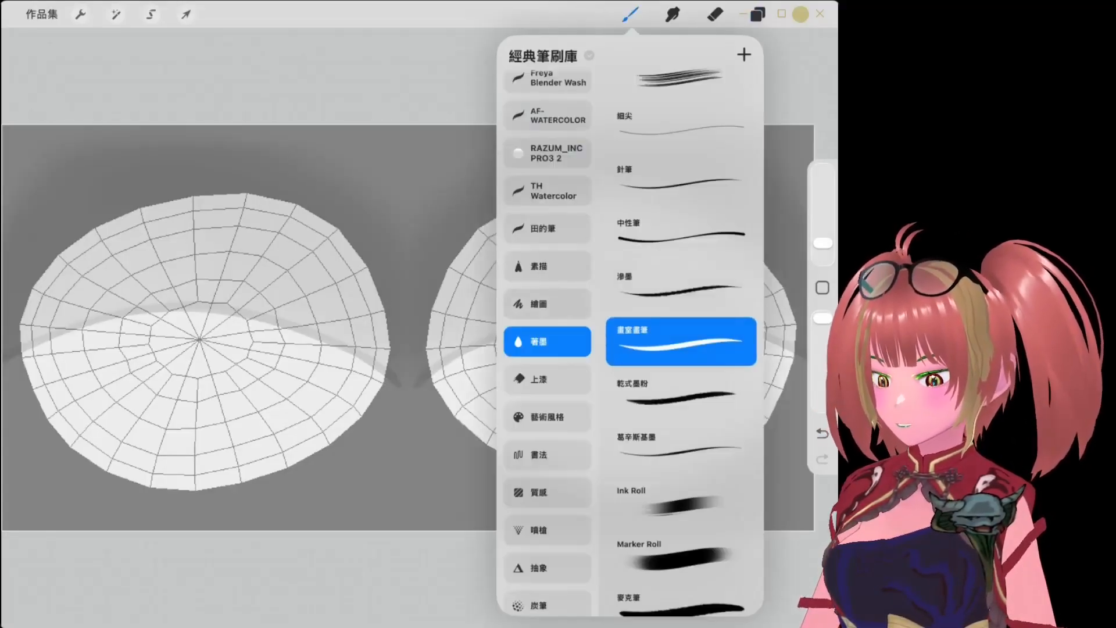
pyautogui.click(631, 14)
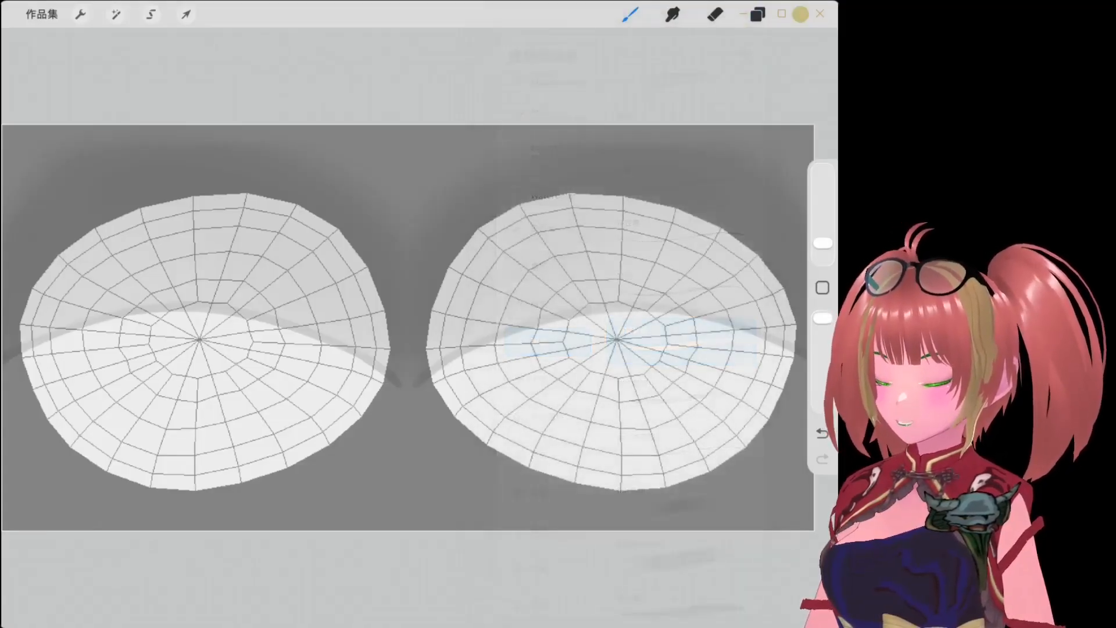
pyautogui.hotkey('ctrl', 'z')
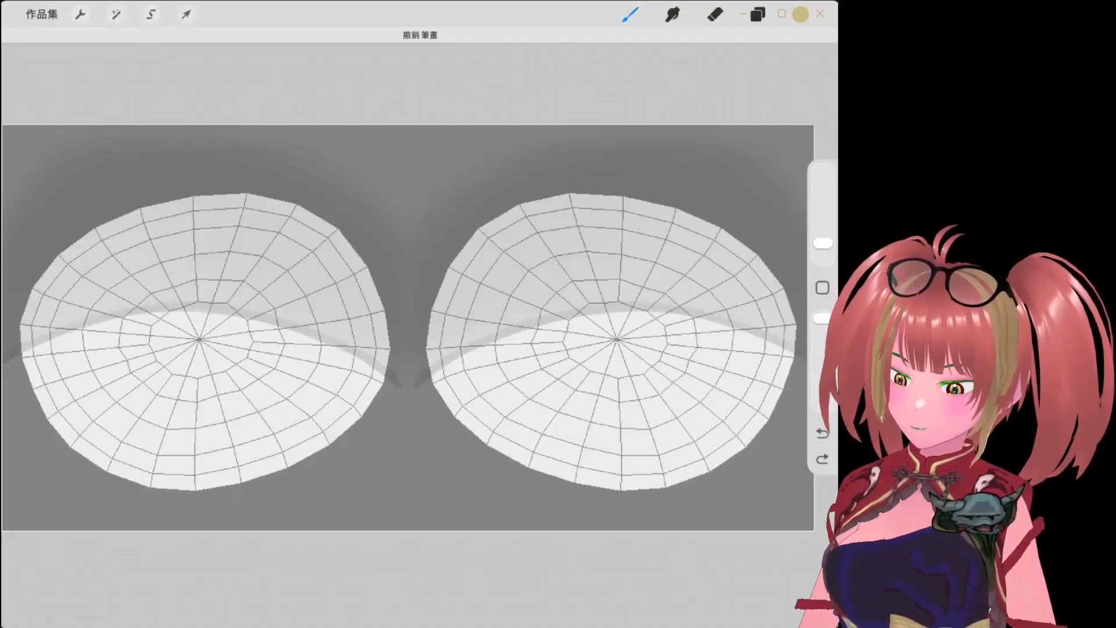
pyautogui.moveTo(545, 193); pyautogui.dragTo(800, 356)
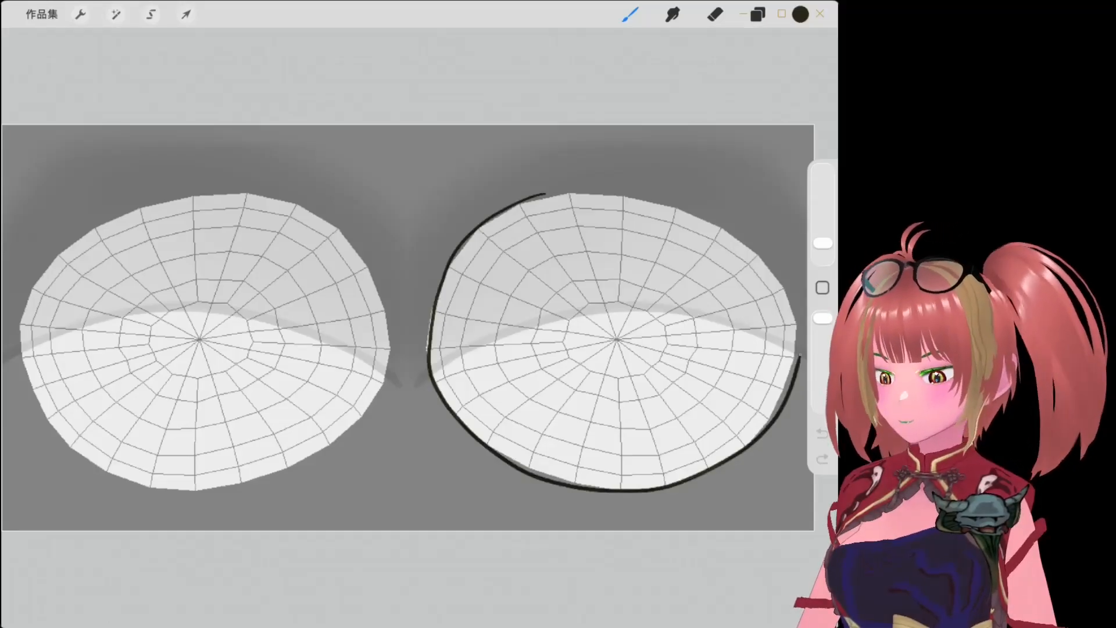
pyautogui.moveTo(800, 355); pyautogui.dragTo(558, 184)
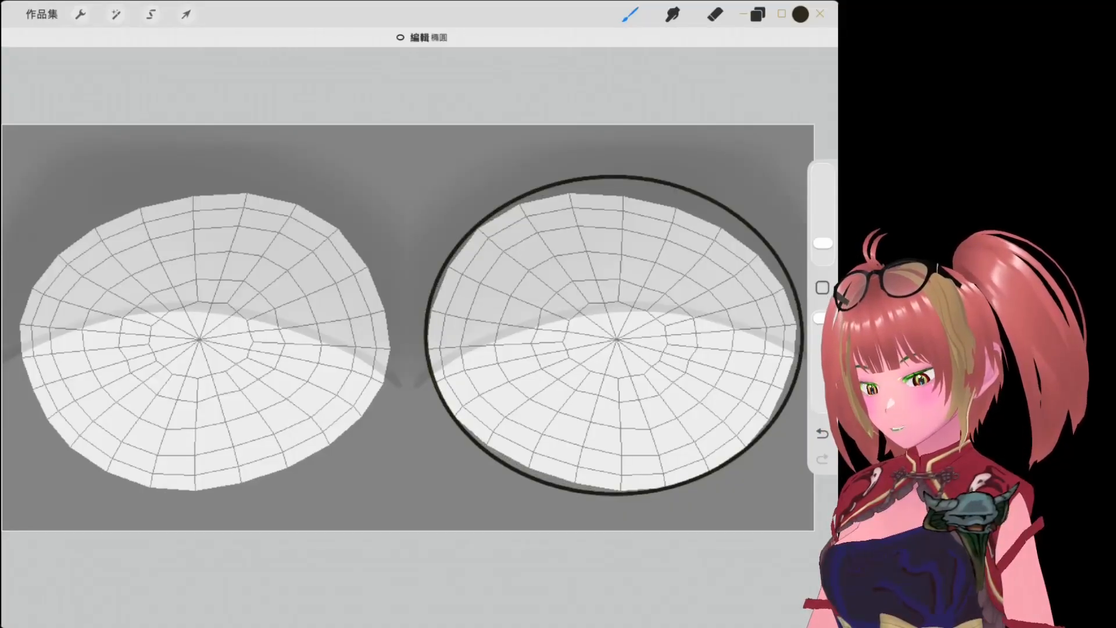
pyautogui.moveTo(801, 14); pyautogui.dragTo(616, 348)
# Duplicate the ellipse layer, undo the accidental colour inversion and move the copy horizontally onto the left eye-white guide.
pyautogui.click(757, 14)
pyautogui.click(601, 138)
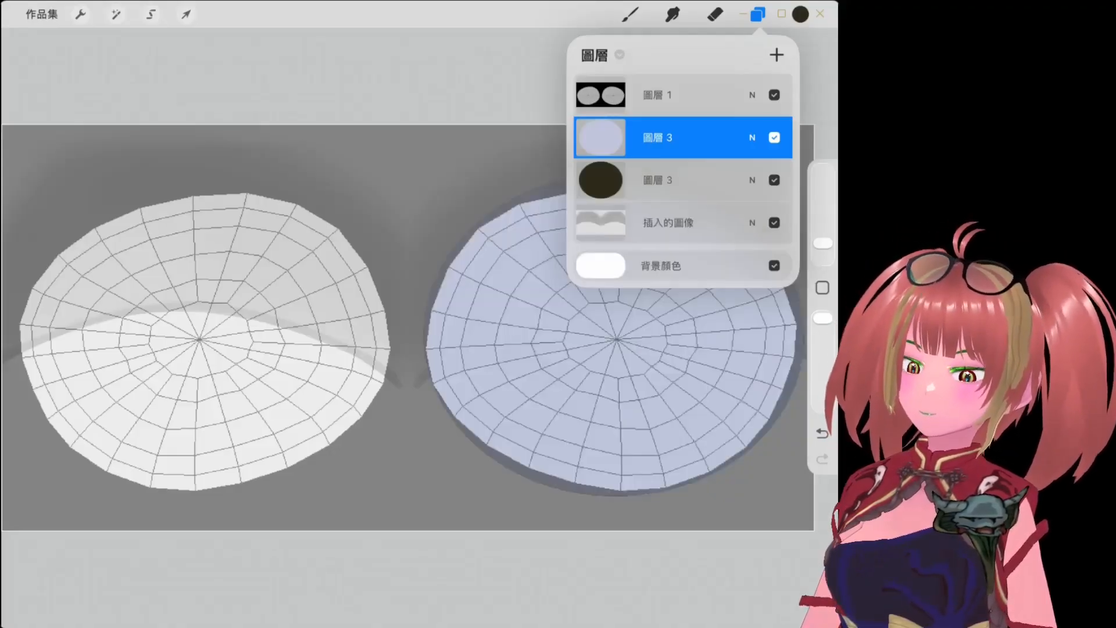
pyautogui.click(822, 433)
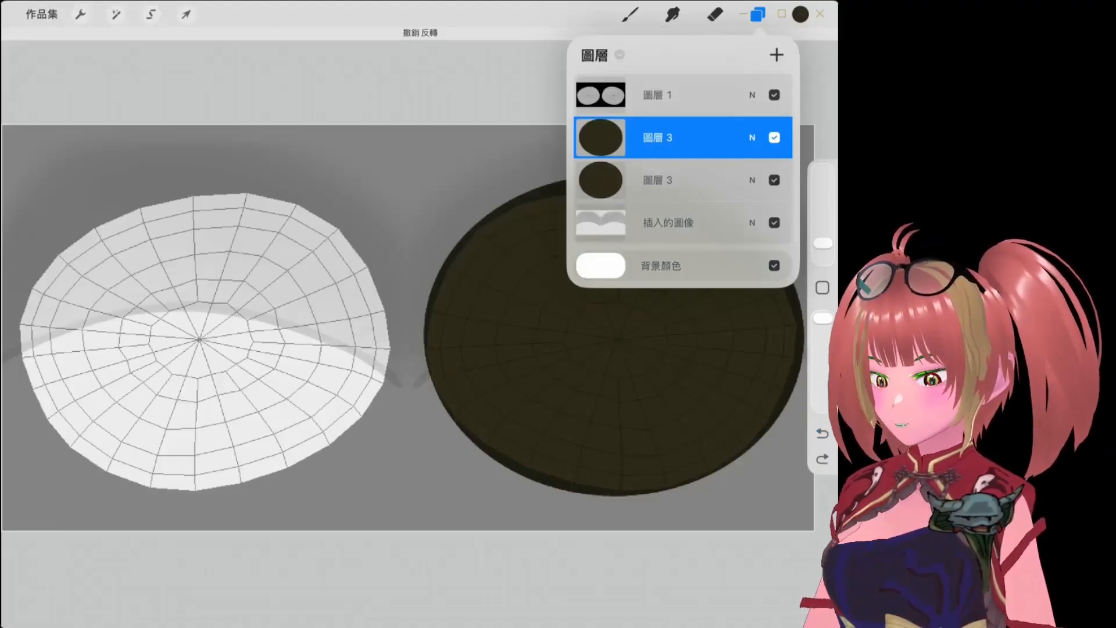
pyautogui.click(186, 14)
pyautogui.moveTo(613, 335); pyautogui.dragTo(284, 336)
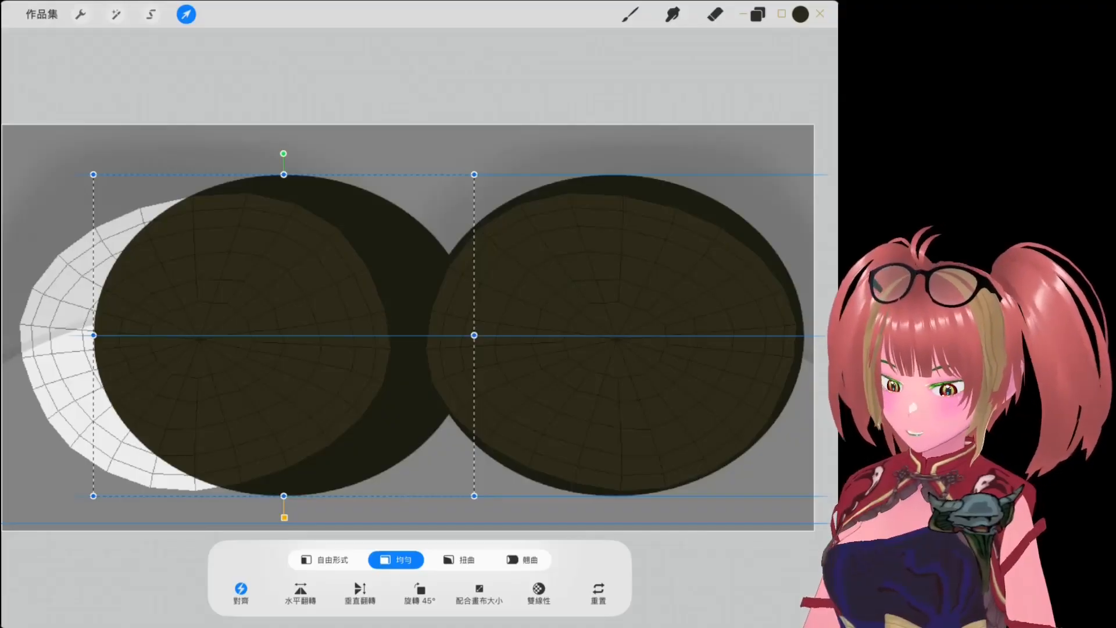
pyautogui.moveTo(284, 335); pyautogui.dragTo(202, 336)
pyautogui.click(186, 14)
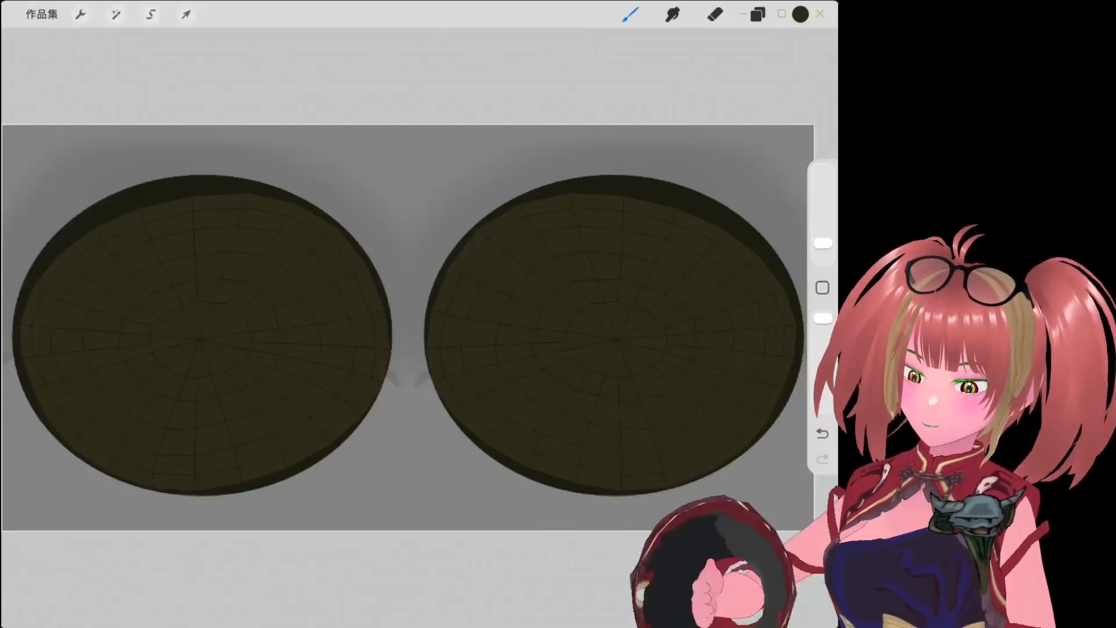
# Hide the guide, original image and background layers, export the dark ellipses and import them in VRoid Studio as a new eye-white layer.
pyautogui.click(757, 13)
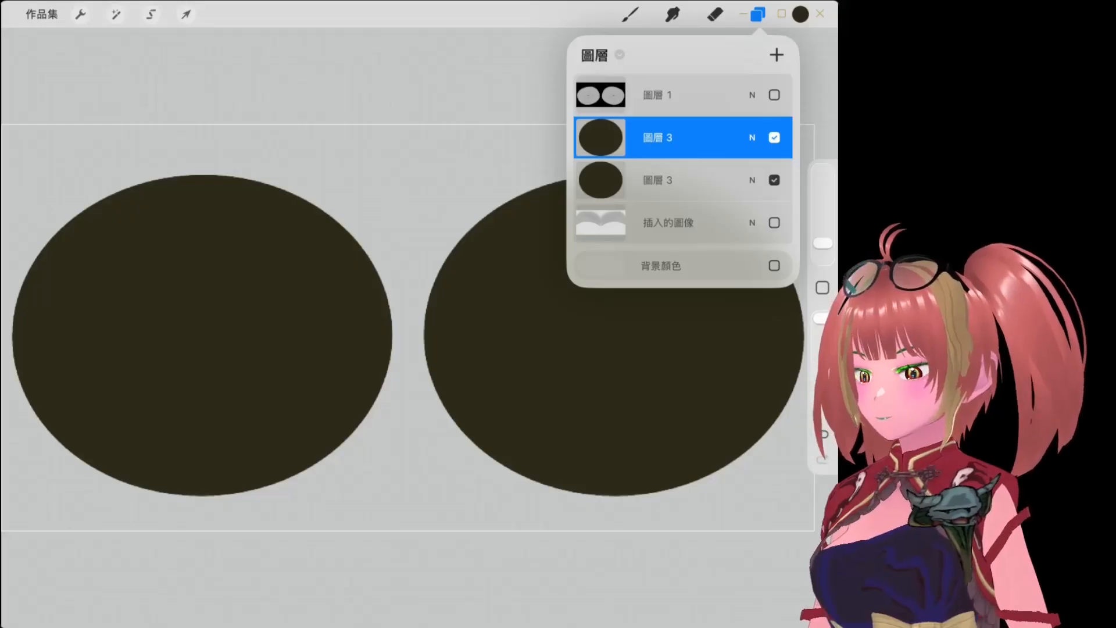
pyautogui.click(80, 14)
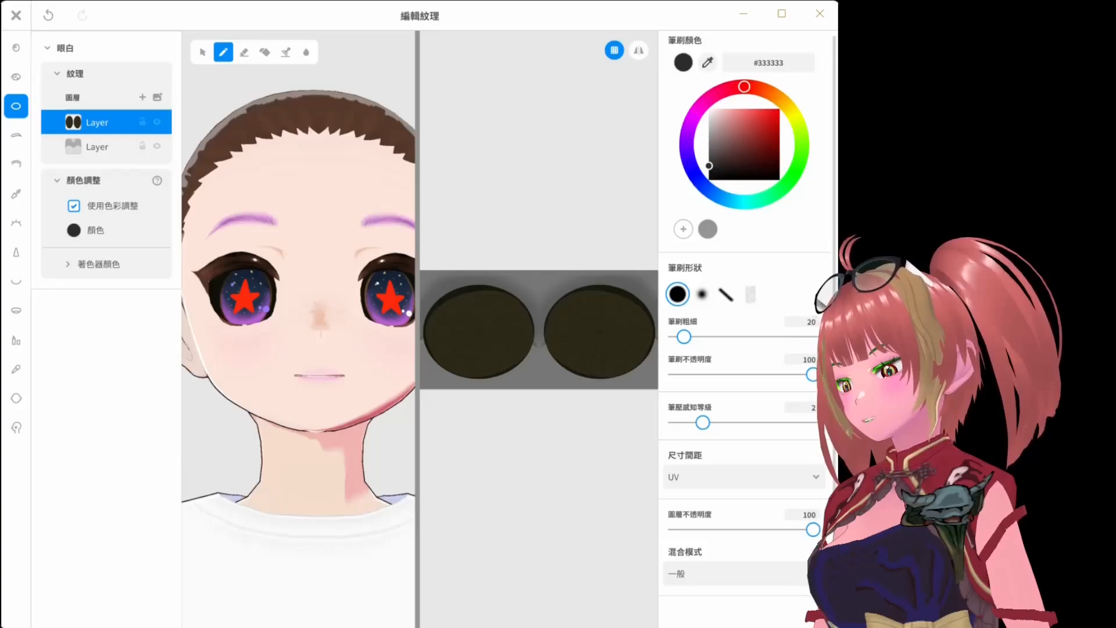
pyautogui.scroll(1, 299, 325)
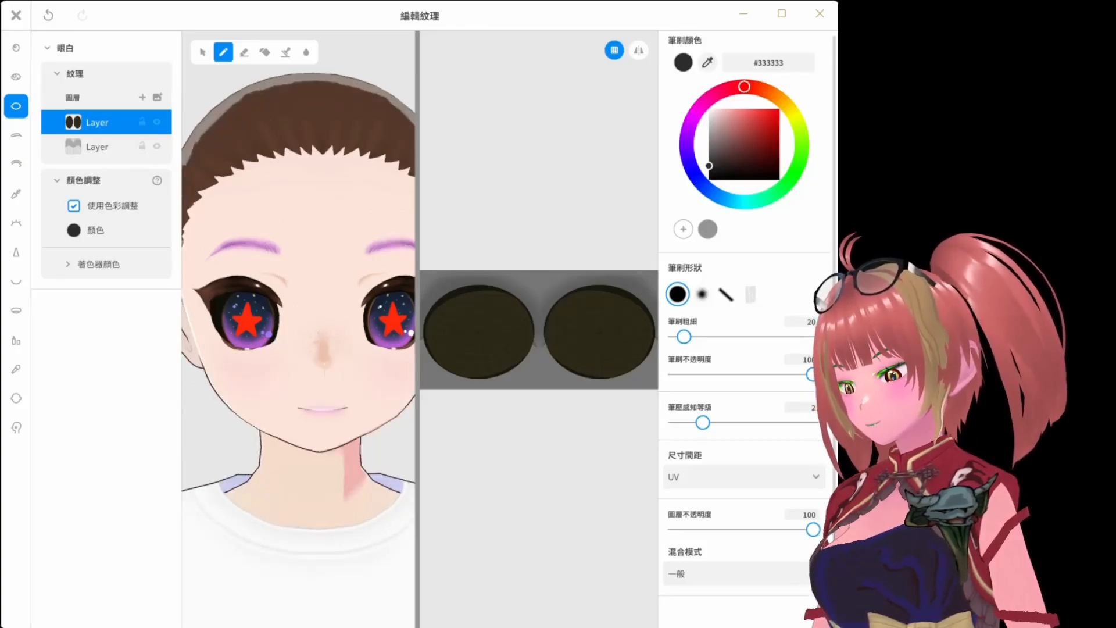
# Go to the eyebrow texture and set its colour adjustment to black.
pyautogui.click(16, 135)
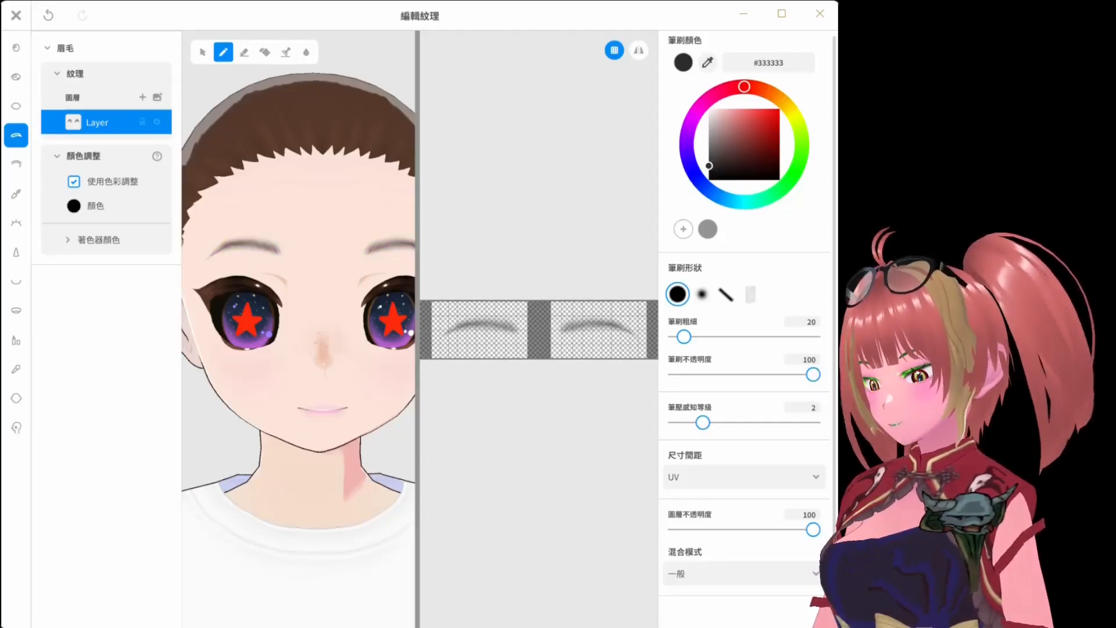
# Go to the eyelid texture, leave its colour adjustment off and add a new layer above Default Design.
pyautogui.click(16, 164)
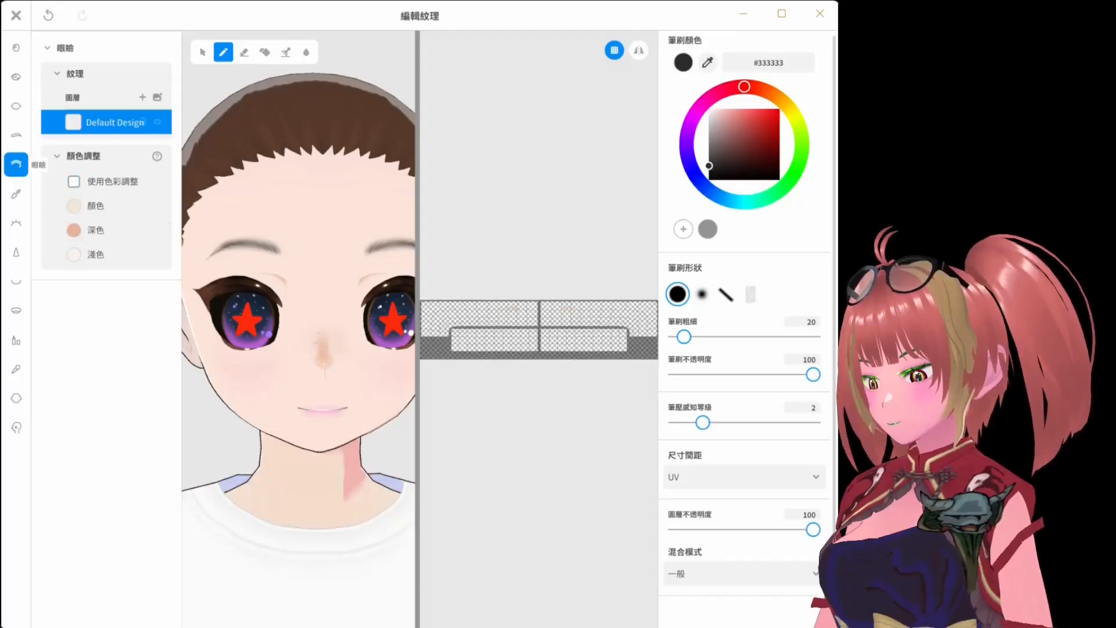
pyautogui.click(74, 181)
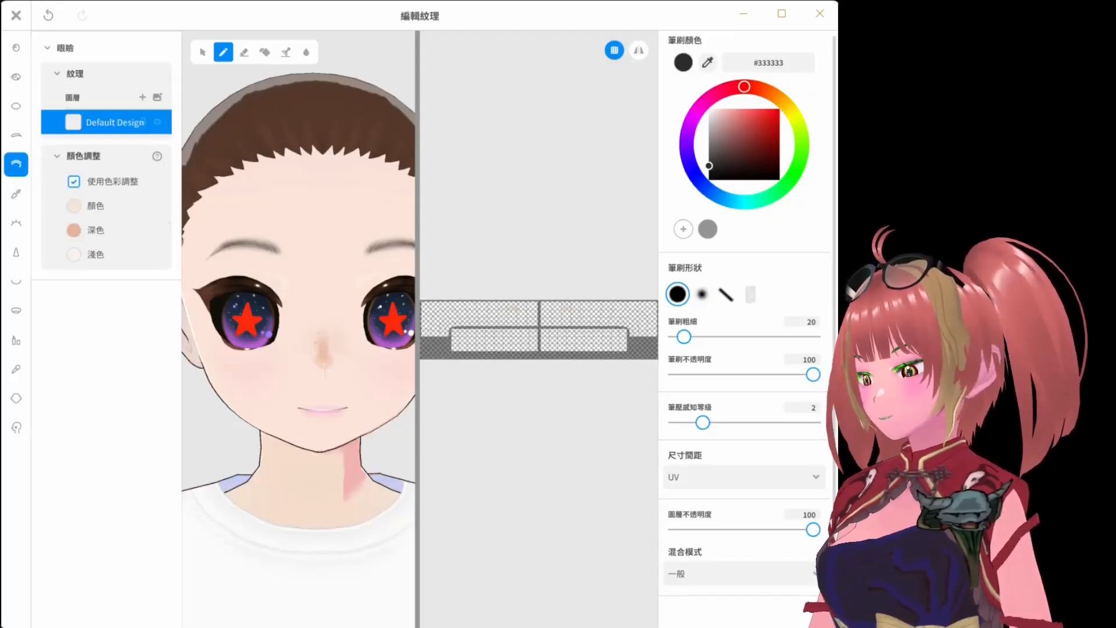
pyautogui.click(74, 181)
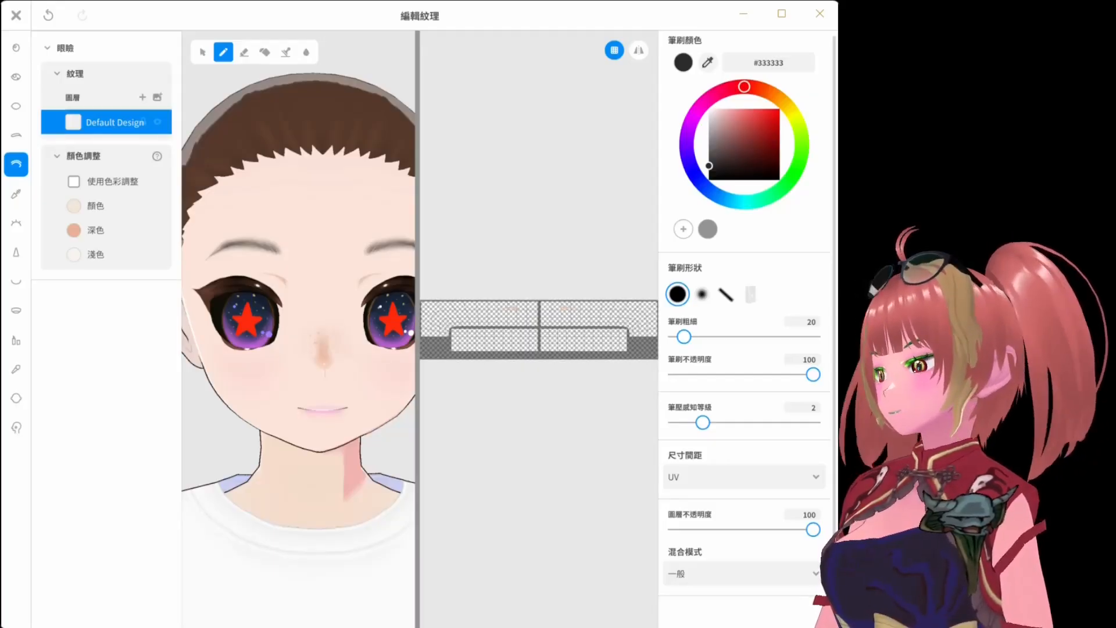
pyautogui.click(143, 97)
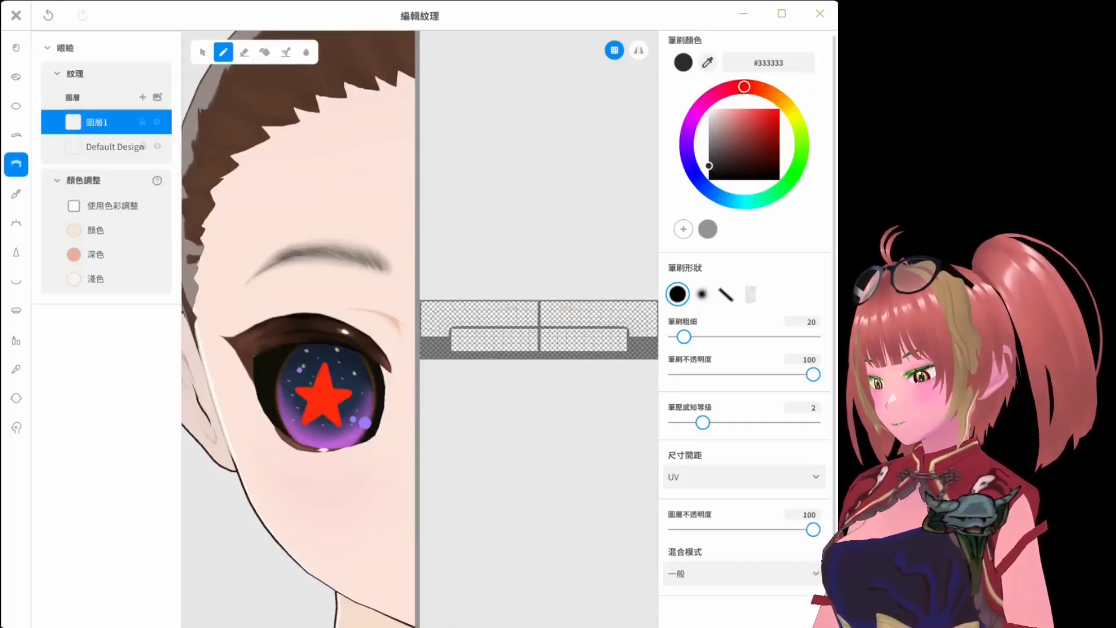
pyautogui.click(15, 135)
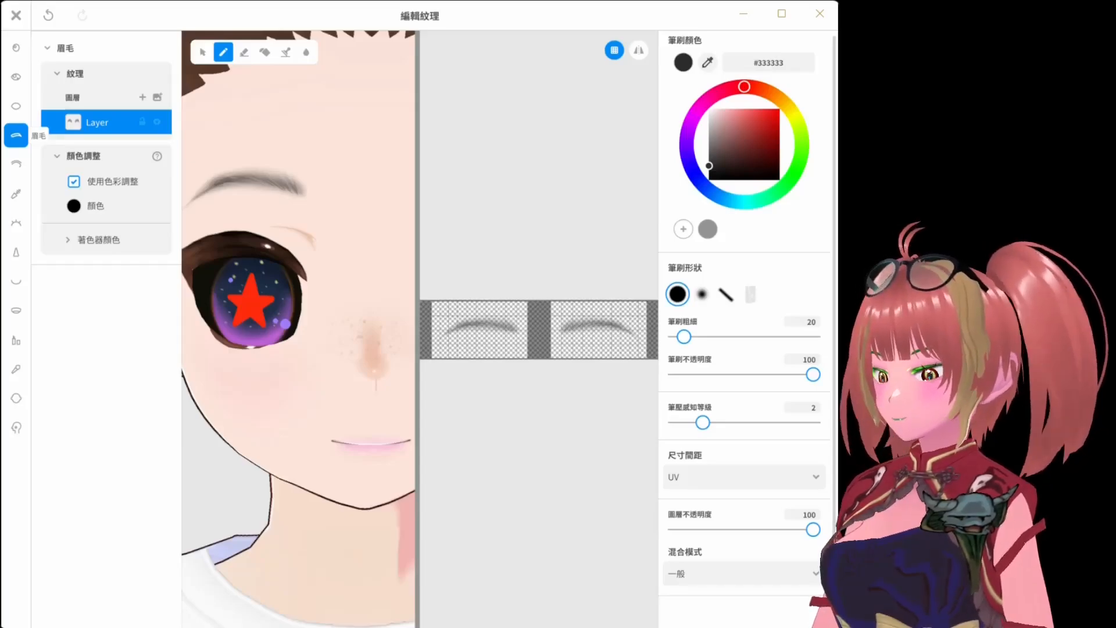
pyautogui.click(16, 164)
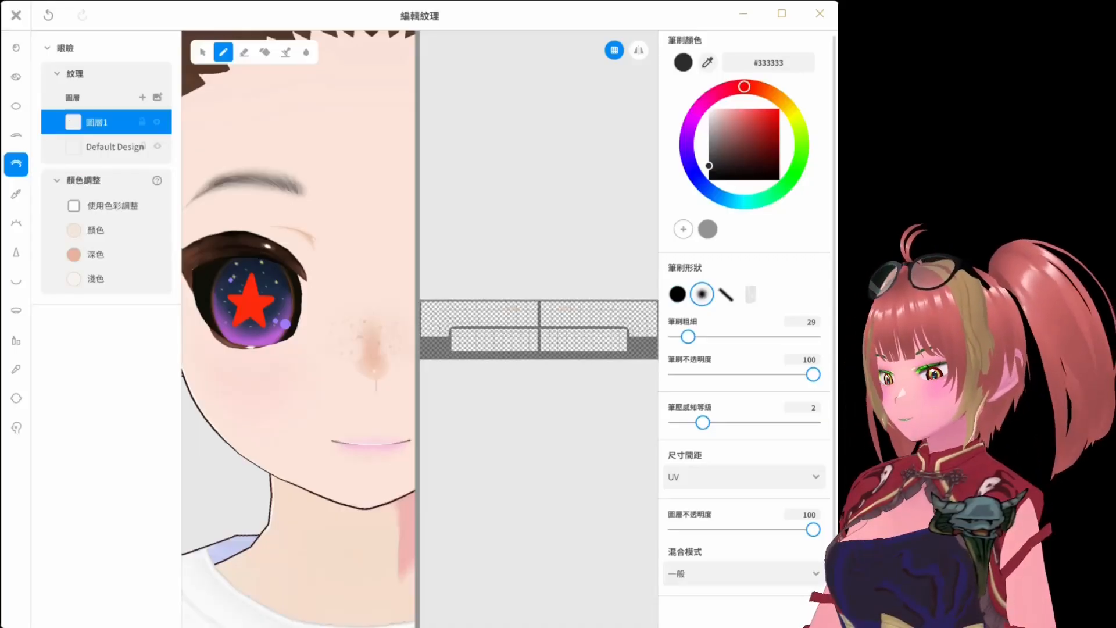
pyautogui.moveTo(239, 223); pyautogui.dragTo(319, 255)
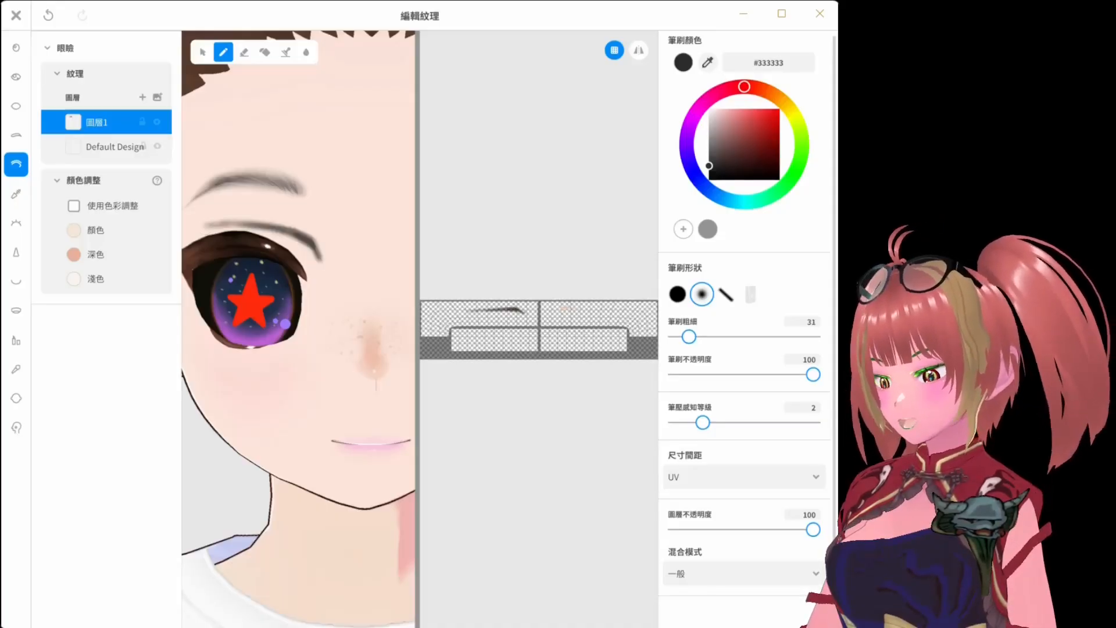
pyautogui.click(74, 205)
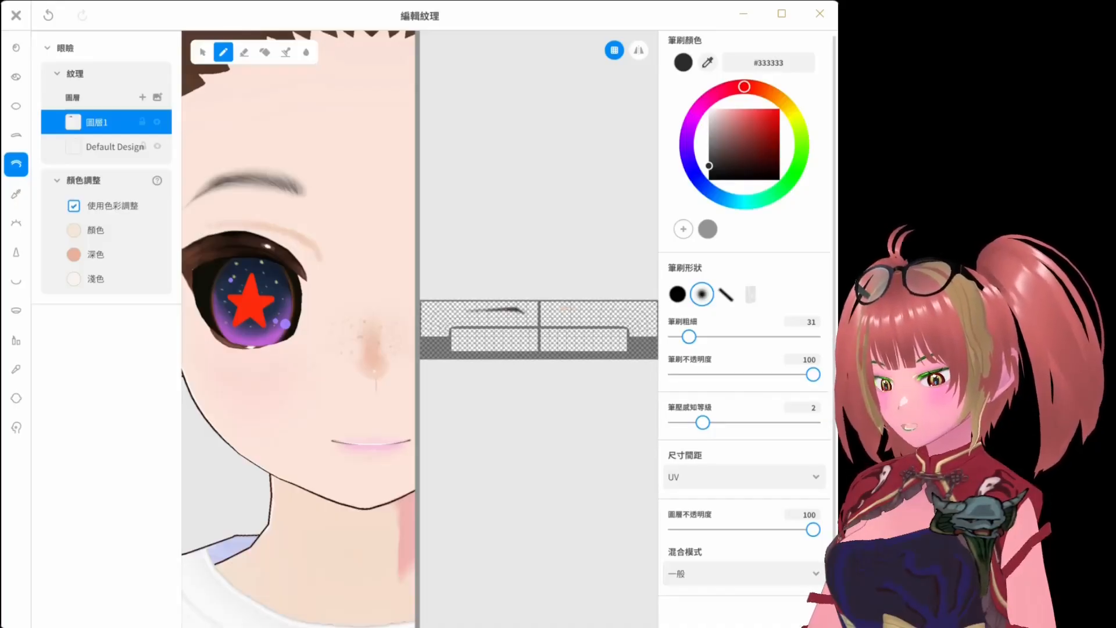
pyautogui.moveTo(337, 349); pyautogui.dragTo(256, 349, button='right')
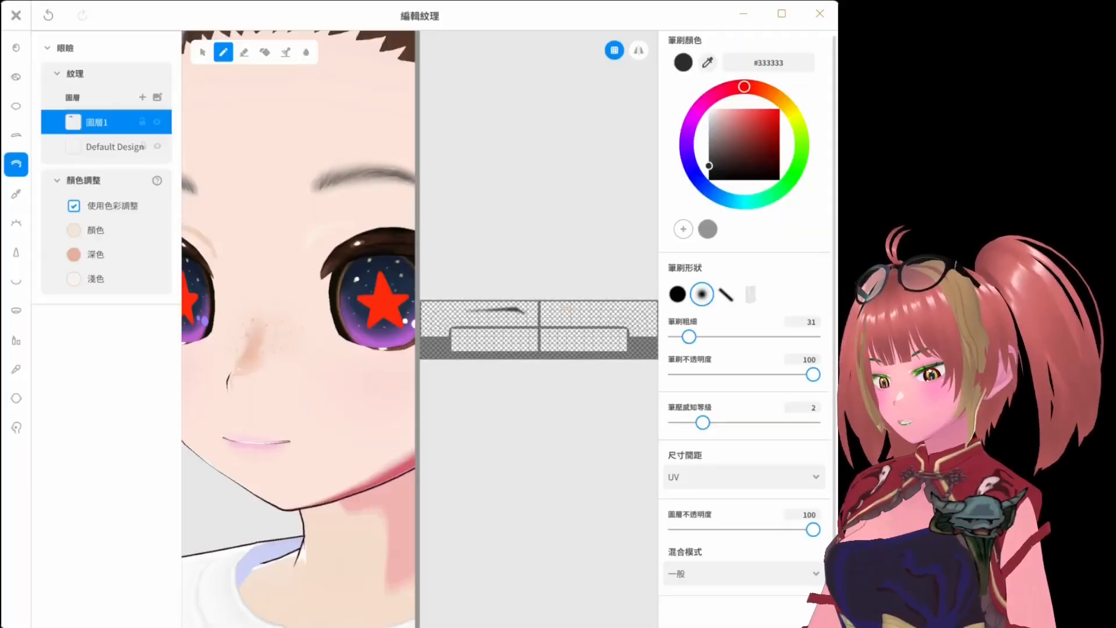
pyautogui.hotkey('ctrl', 'z')
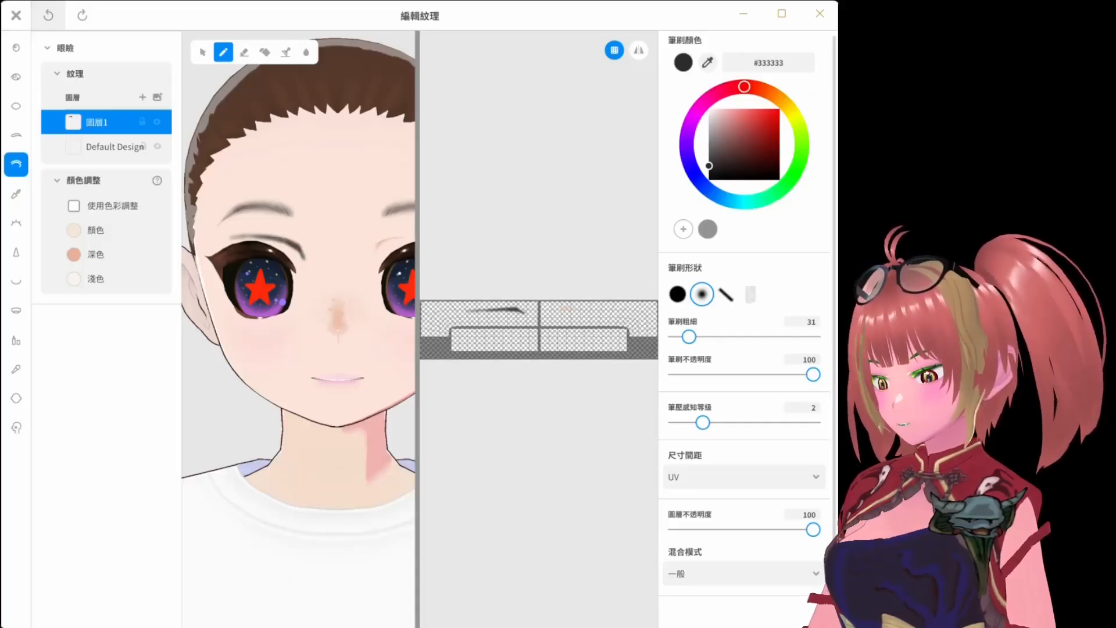
pyautogui.click(48, 15)
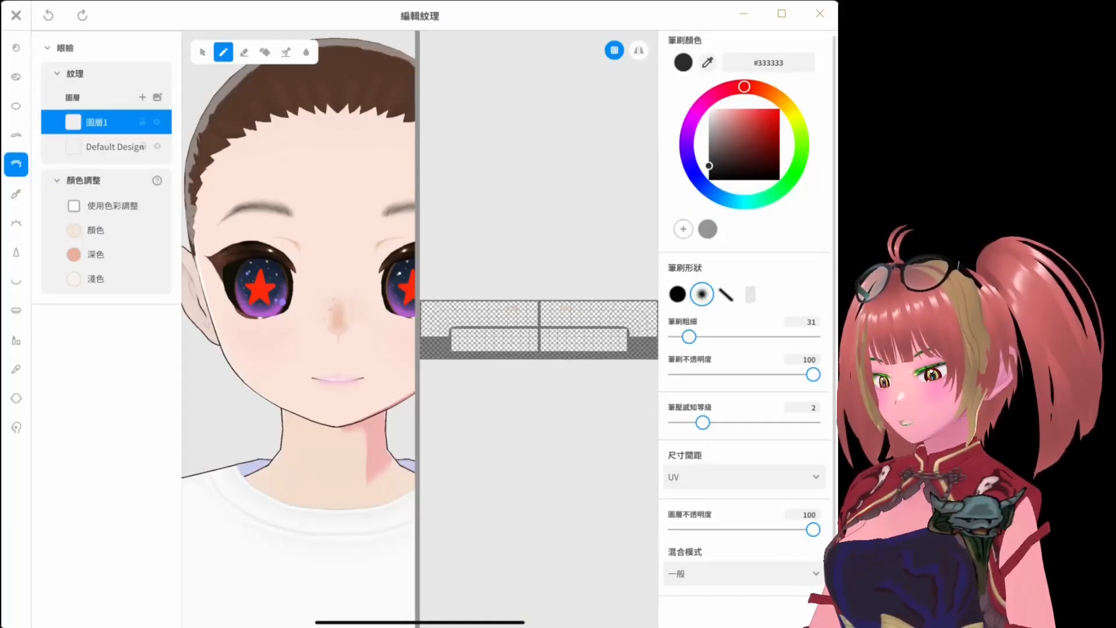
# Turn on symmetry and paint mirrored #333333 eyelid crease lines above both eyes with the soft brush at size 31.
pyautogui.click(638, 50)
pyautogui.moveTo(301, 248); pyautogui.dragTo(250, 231)
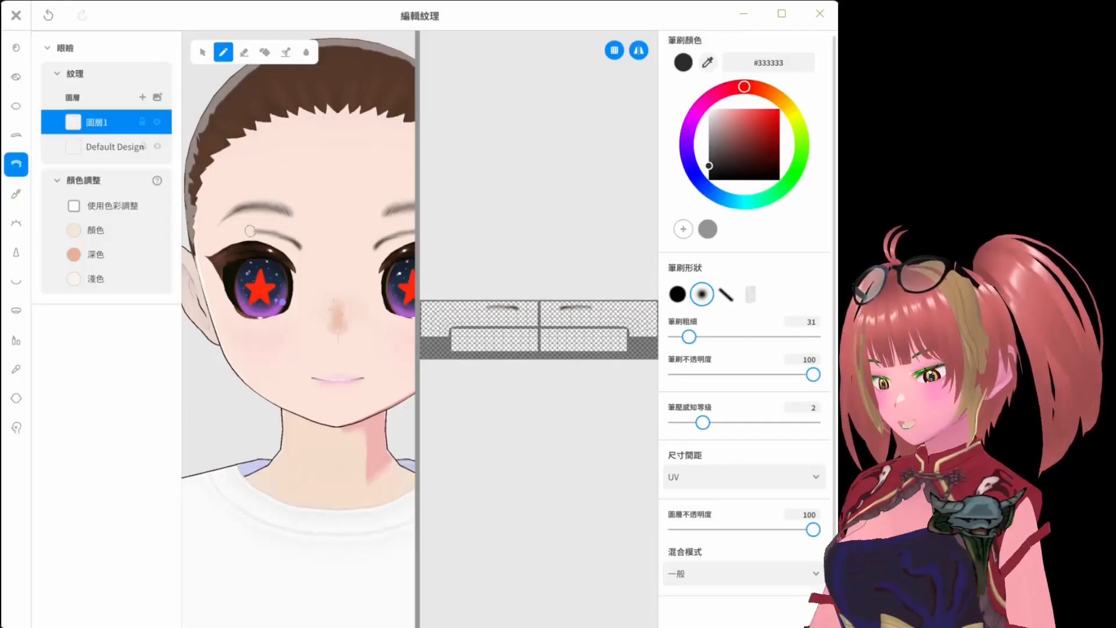
pyautogui.moveTo(301, 249); pyautogui.dragTo(248, 231)
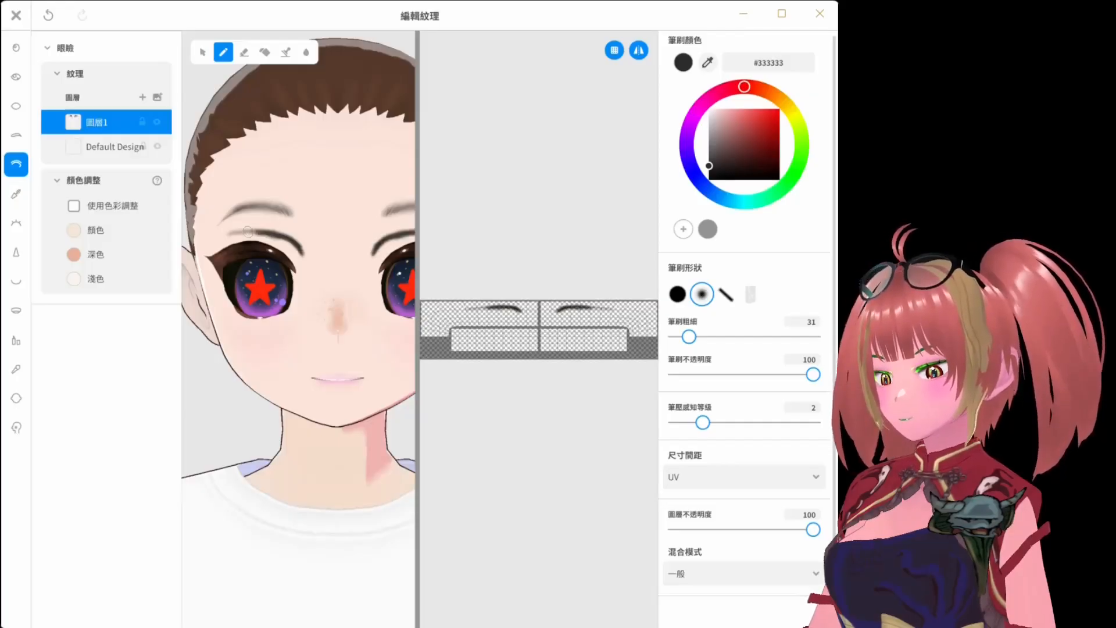
# Switch to the eraser for the crease lines, hide the Default Design eyelid layer and enable the eyelid colour adjustment.
pyautogui.click(244, 52)
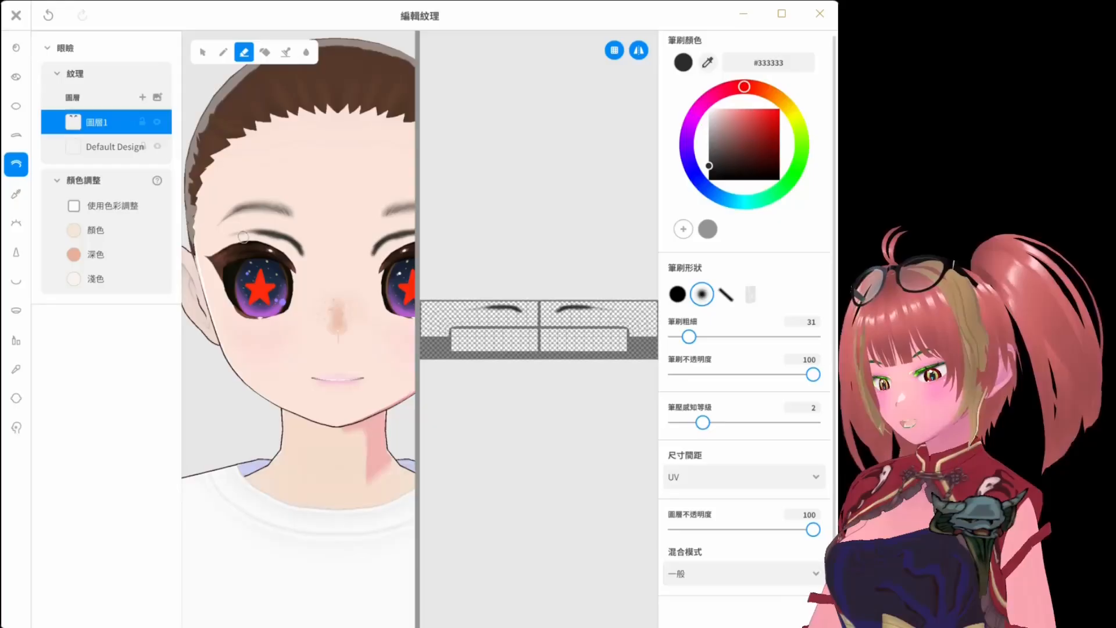
pyautogui.scroll(5, 244, 237)
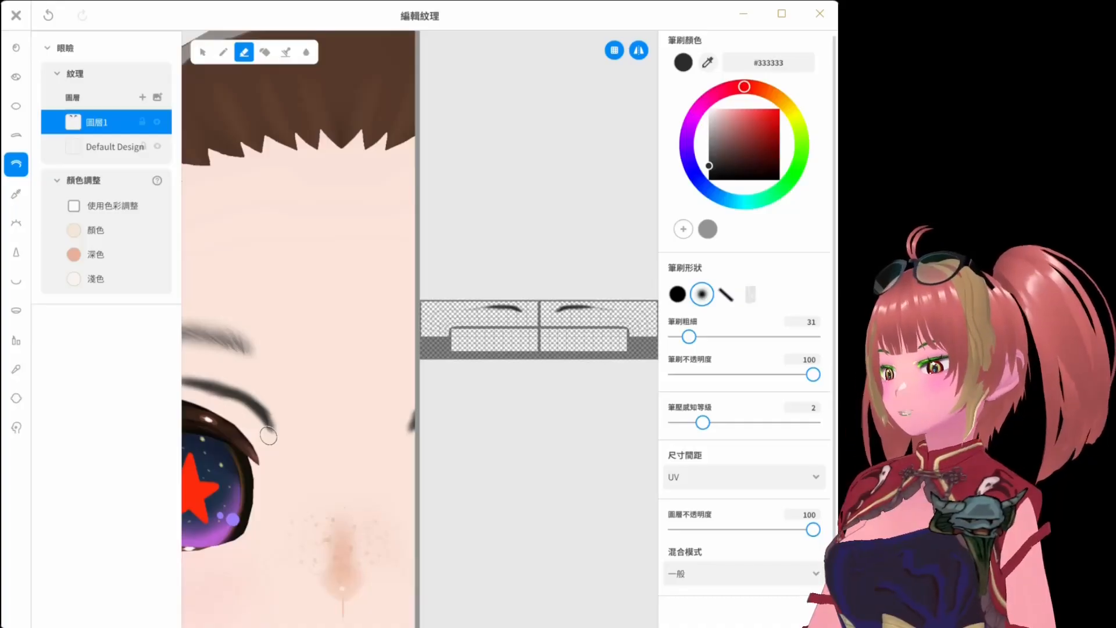
pyautogui.scroll(-2, 268, 435)
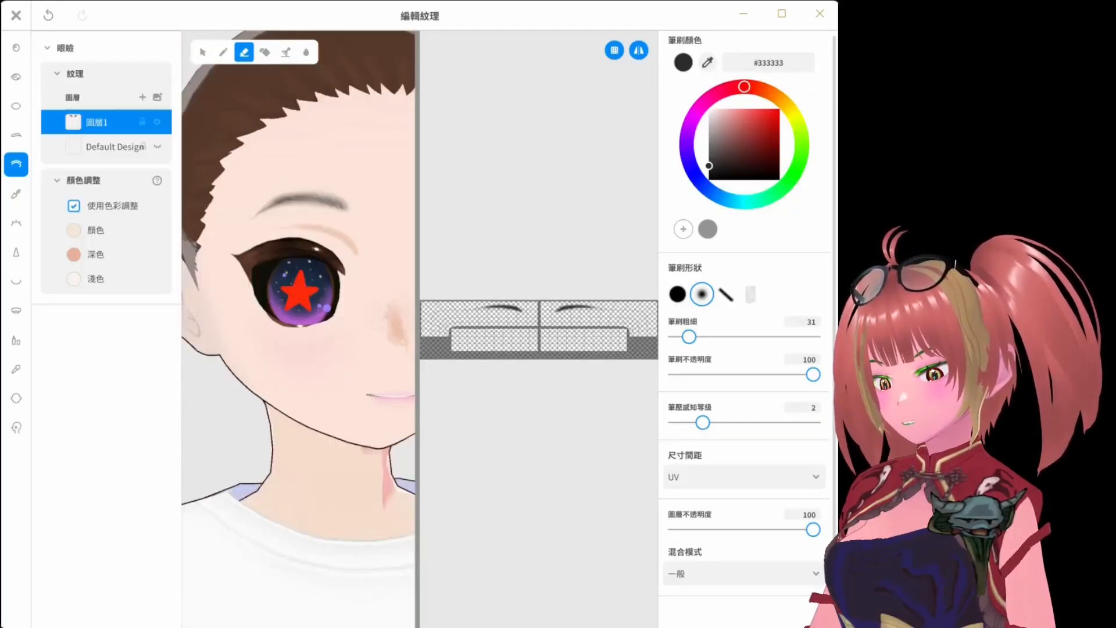
# Go to the eyeliner texture and export the guide of its layer.
pyautogui.click(16, 194)
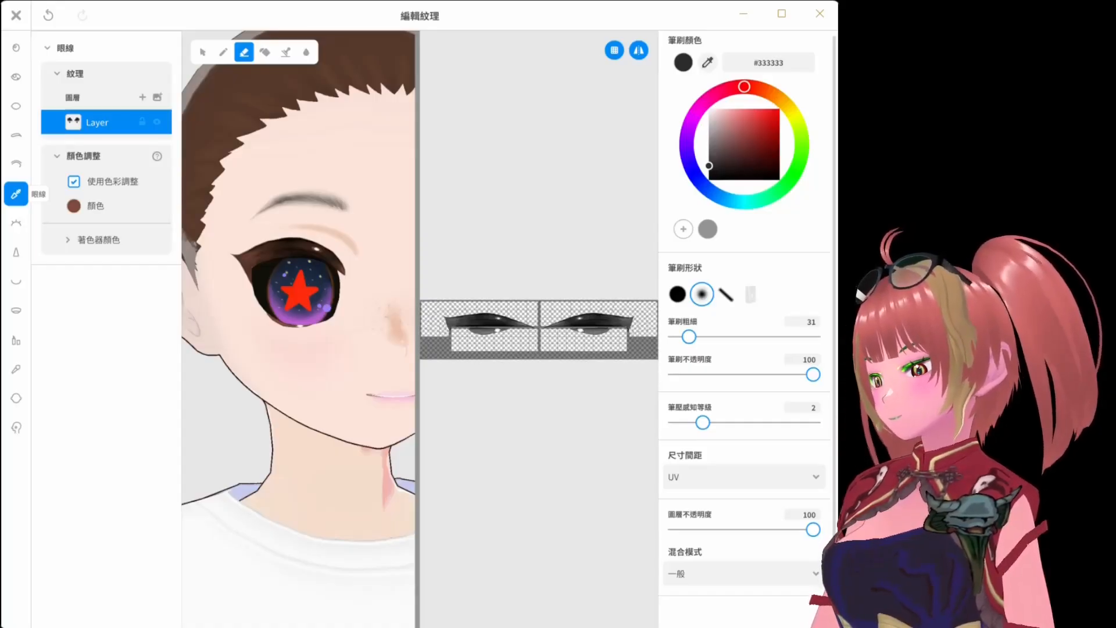
pyautogui.rightClick(82, 121)
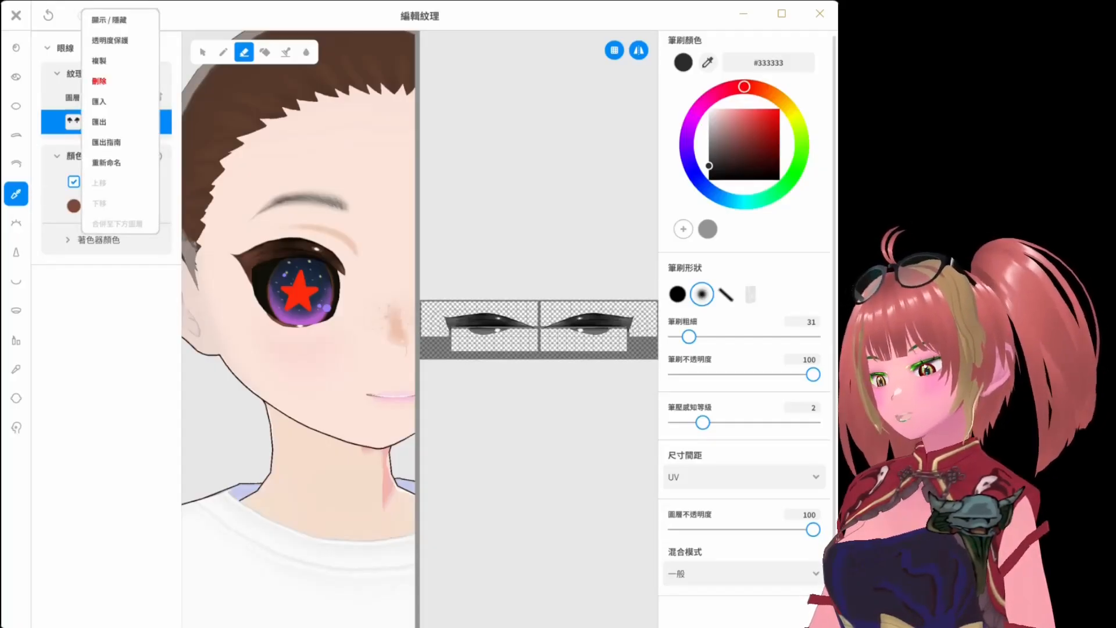
pyautogui.click(106, 142)
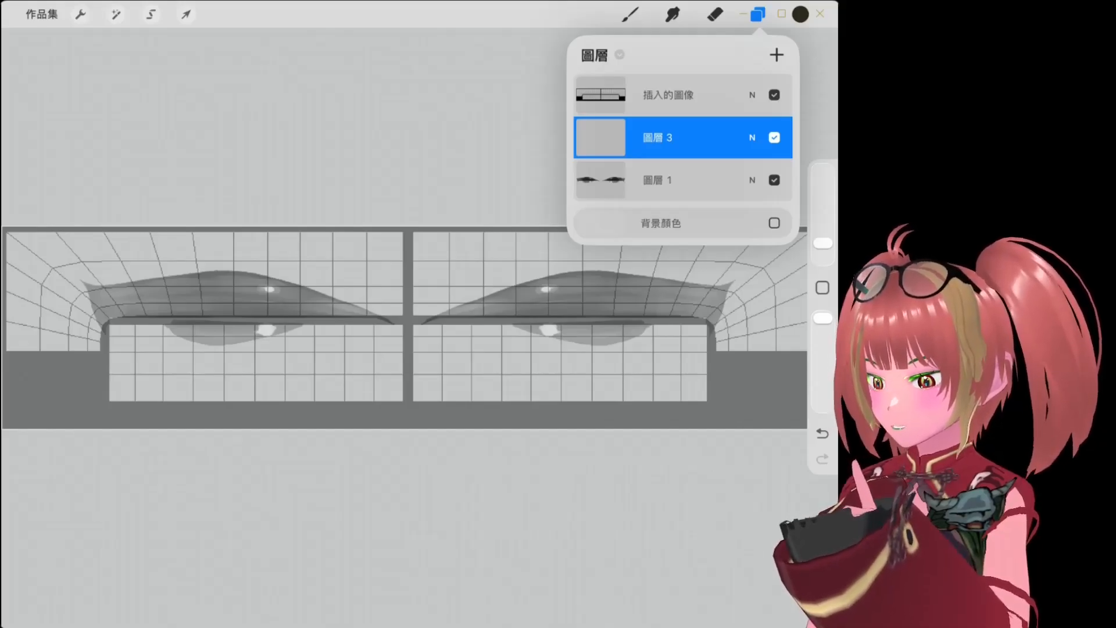
# In Procreate, choose the 毛筆 brush from the 書法 set and undo the test stroke.
pyautogui.click(630, 14)
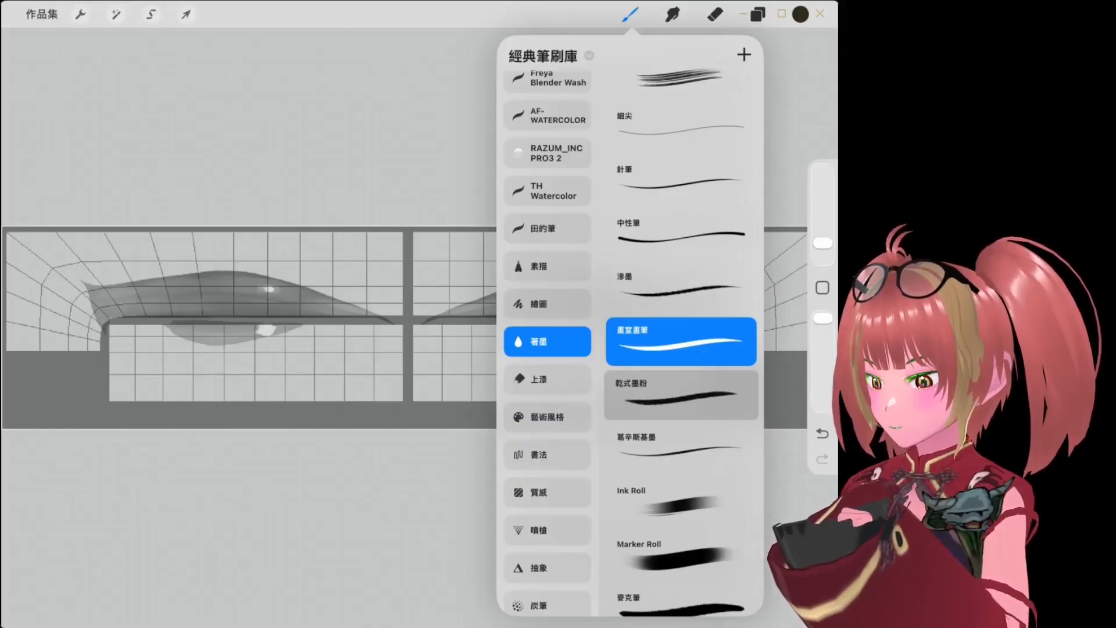
pyautogui.click(680, 394)
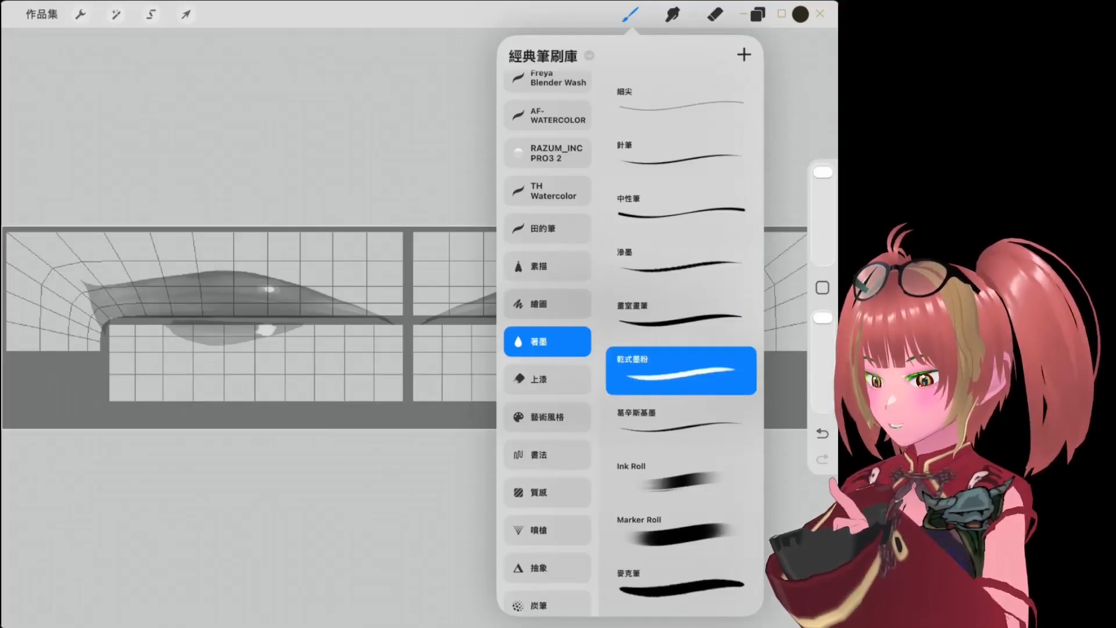
pyautogui.scroll(-3, 547, 407)
pyautogui.click(547, 316)
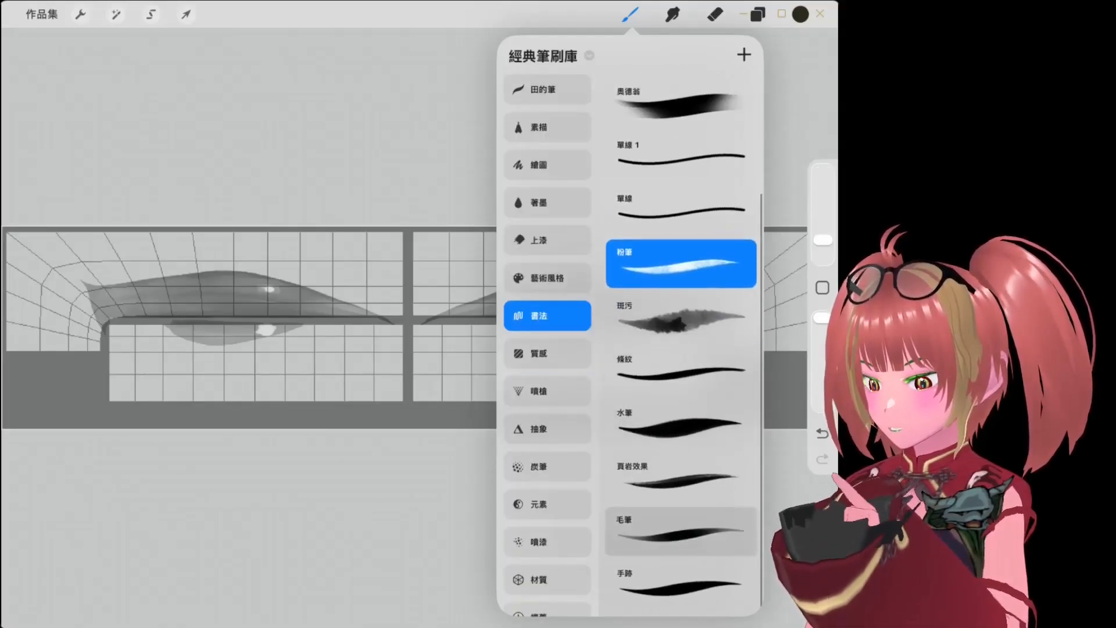
pyautogui.click(680, 531)
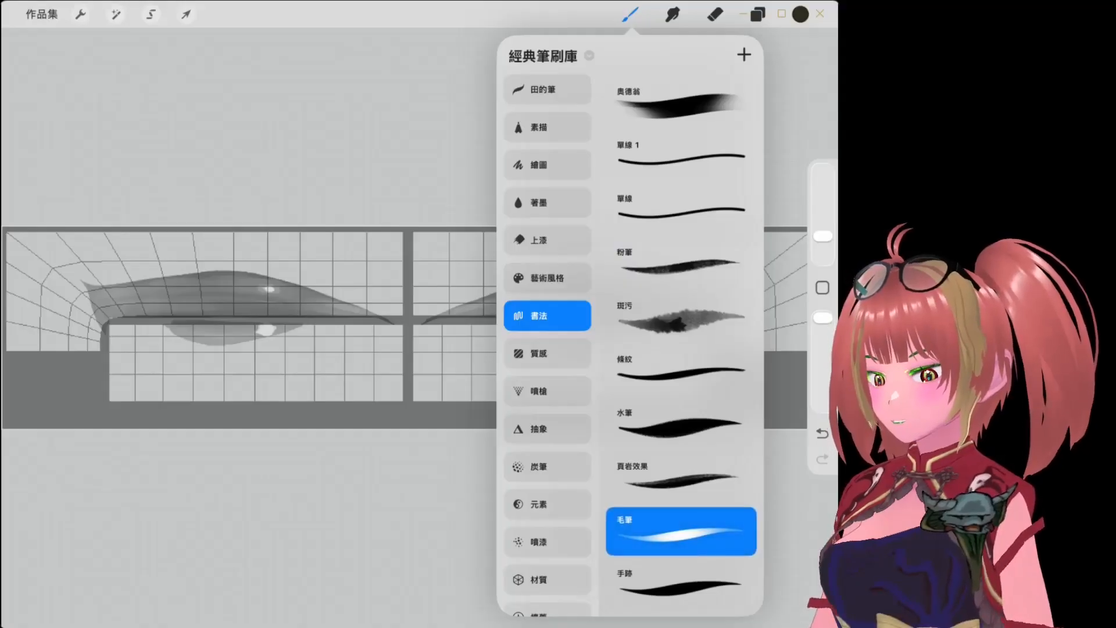
pyautogui.click(631, 14)
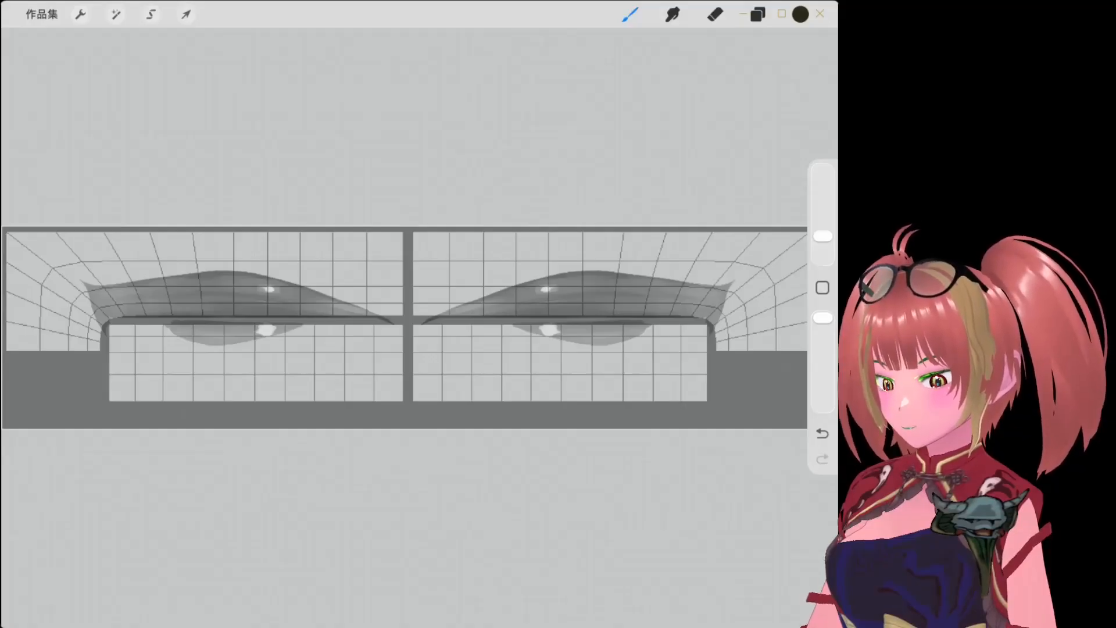
pyautogui.hotkey('ctrl', 'z')
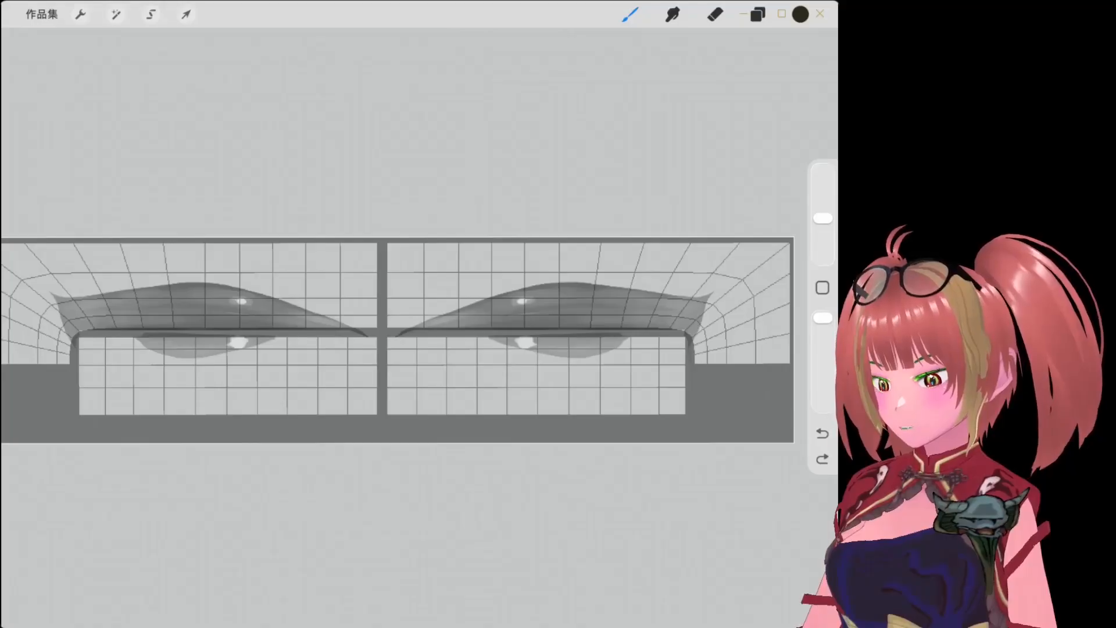
# Paint a solid near-black lash shape with pointed tufts along the upper edge over the right eyeliner guide.
pyautogui.moveTo(413, 332); pyautogui.dragTo(598, 276)
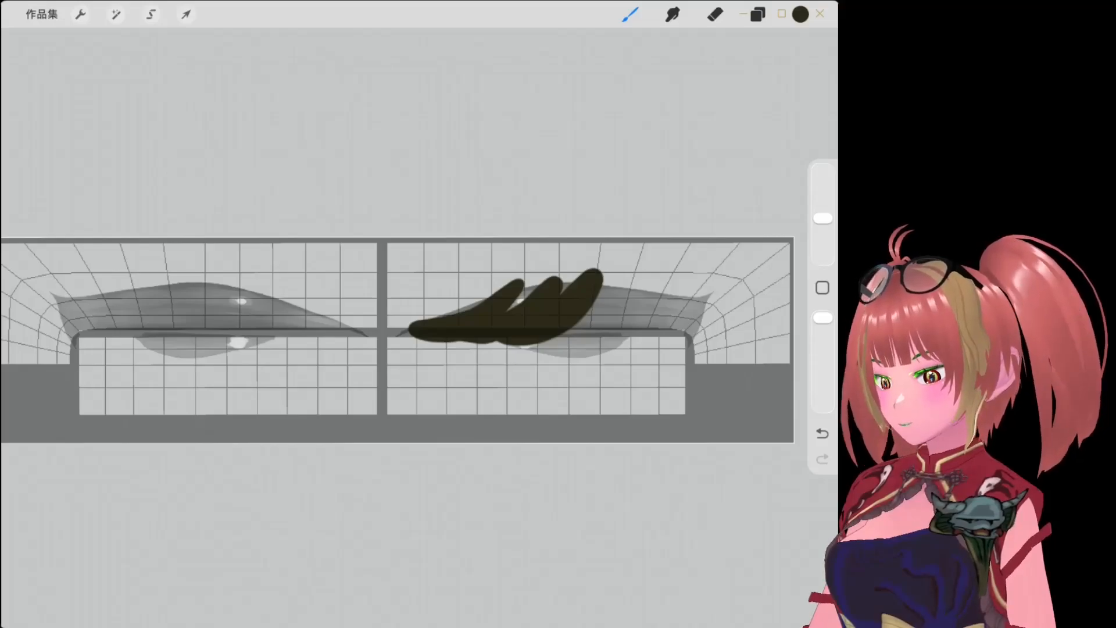
pyautogui.moveTo(558, 317); pyautogui.dragTo(682, 273)
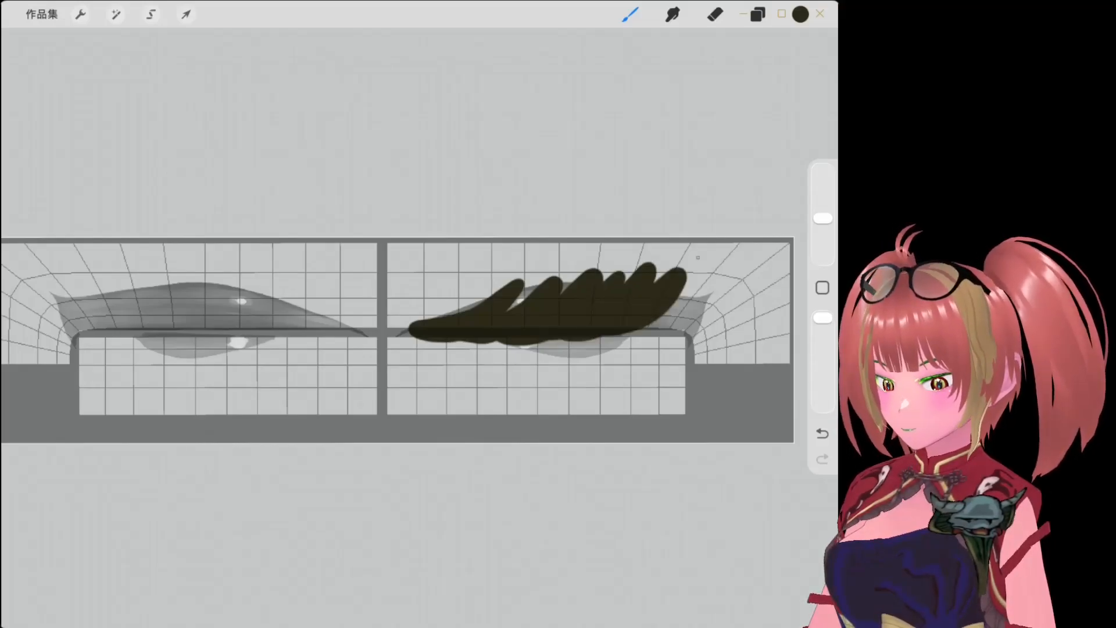
pyautogui.moveTo(694, 276); pyautogui.dragTo(643, 330)
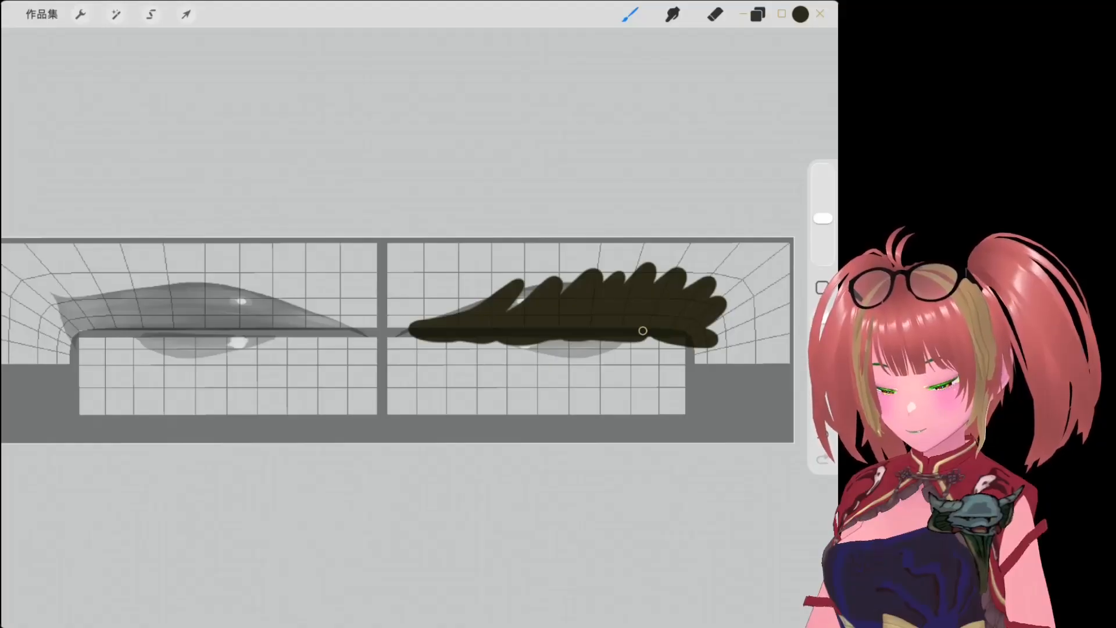
# Erase with the 著墨 set's 畫室畫筆 brush to sharpen the inner corner and straighten the lower edge of the right lash shape.
pyautogui.click(715, 15)
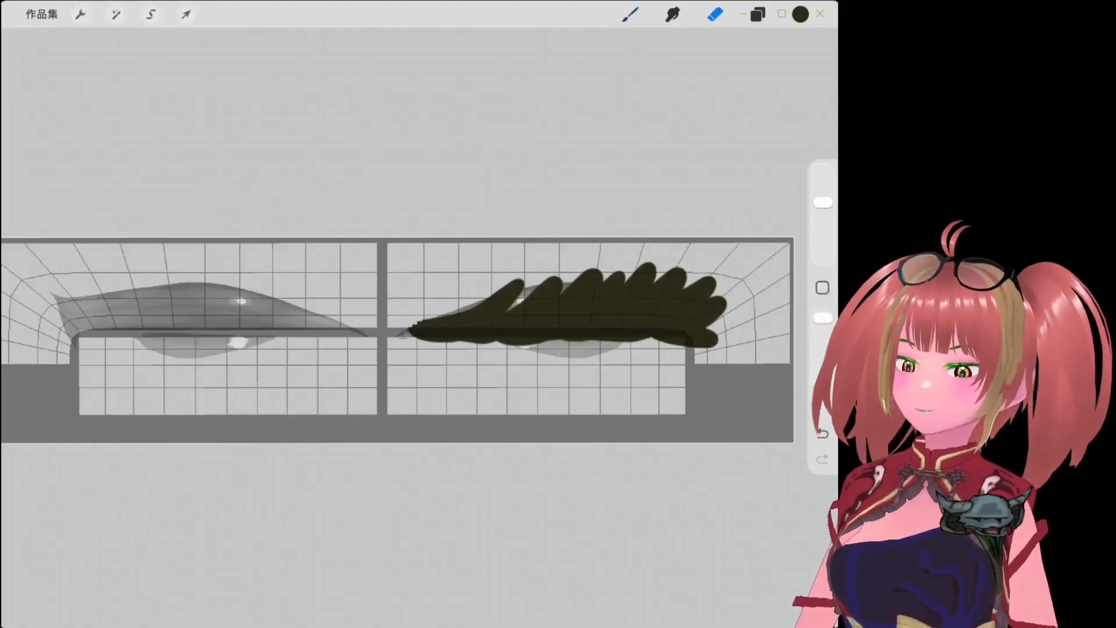
pyautogui.click(715, 15)
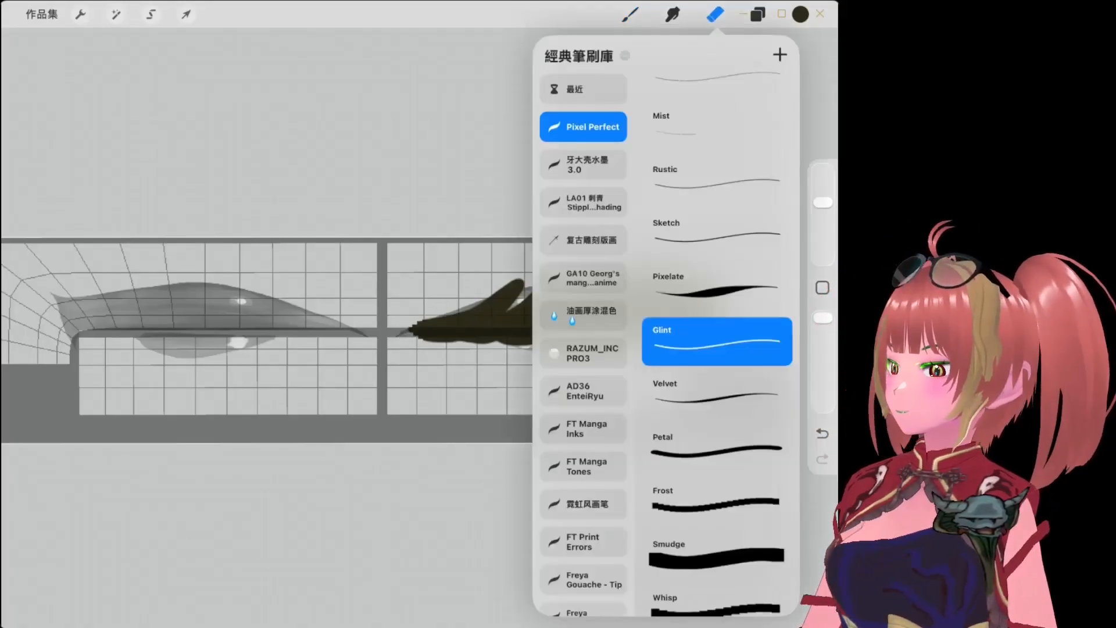
pyautogui.click(584, 165)
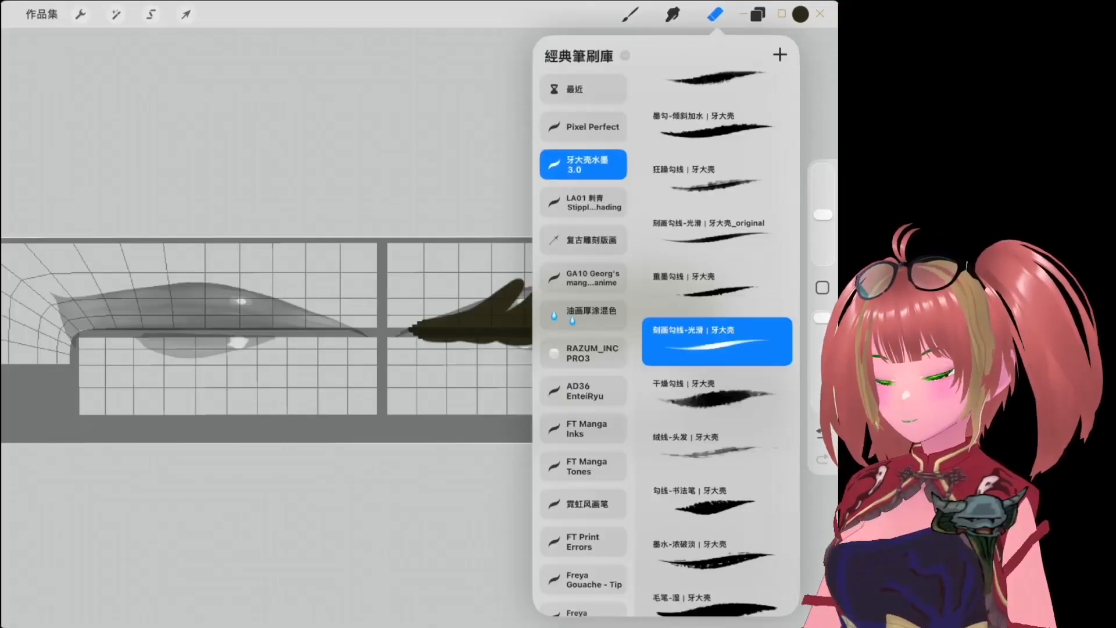
pyautogui.scroll(-5, 583, 349)
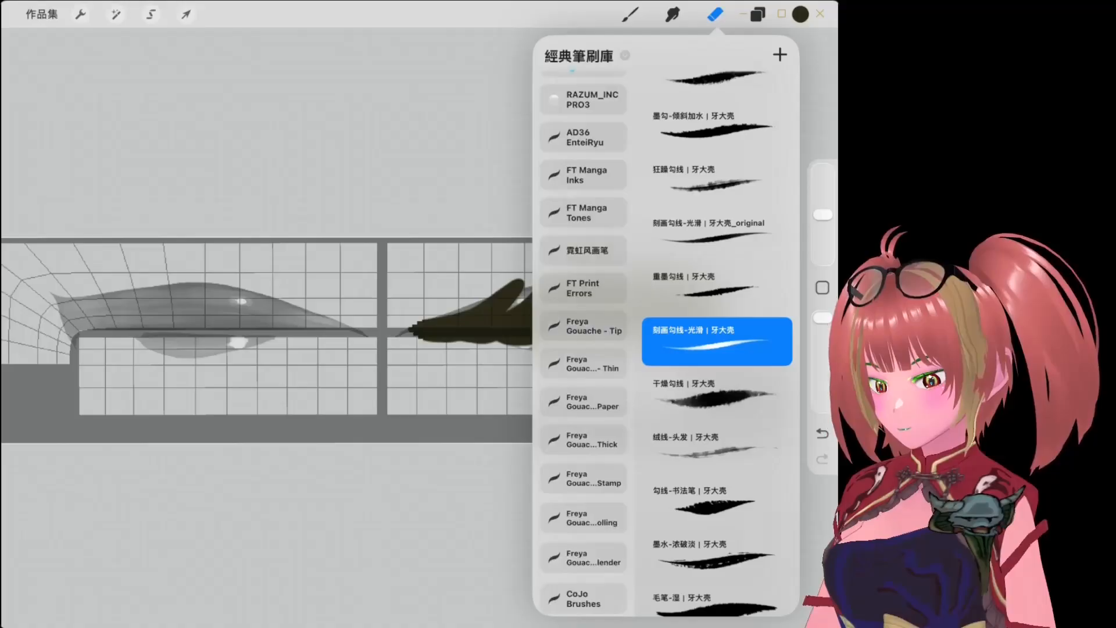
pyautogui.scroll(-10, 583, 349)
pyautogui.click(583, 307)
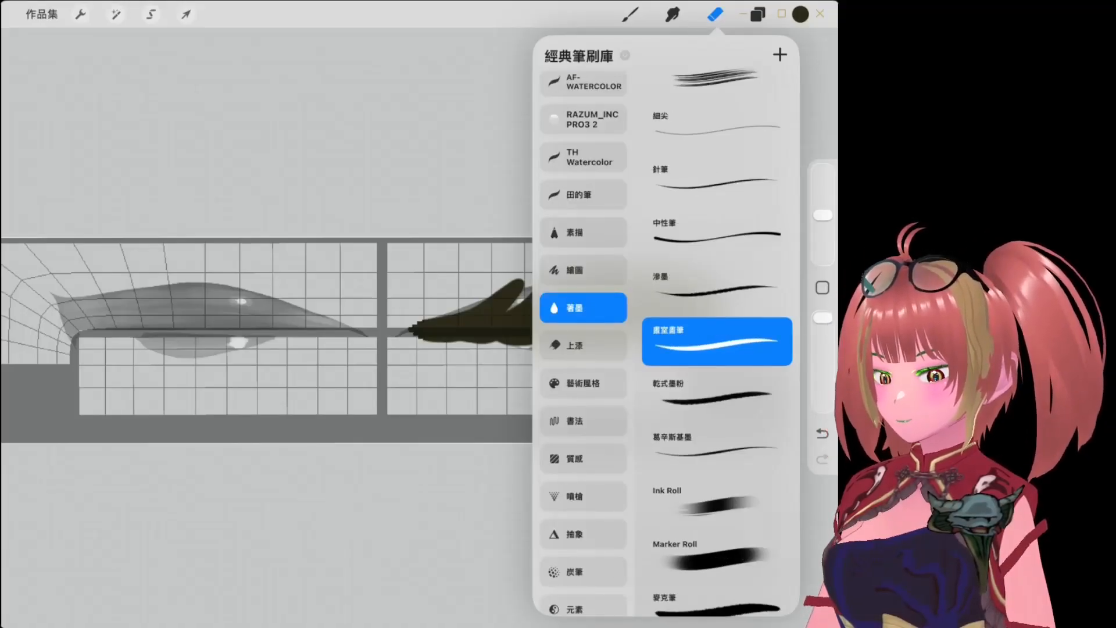
pyautogui.click(650, 353)
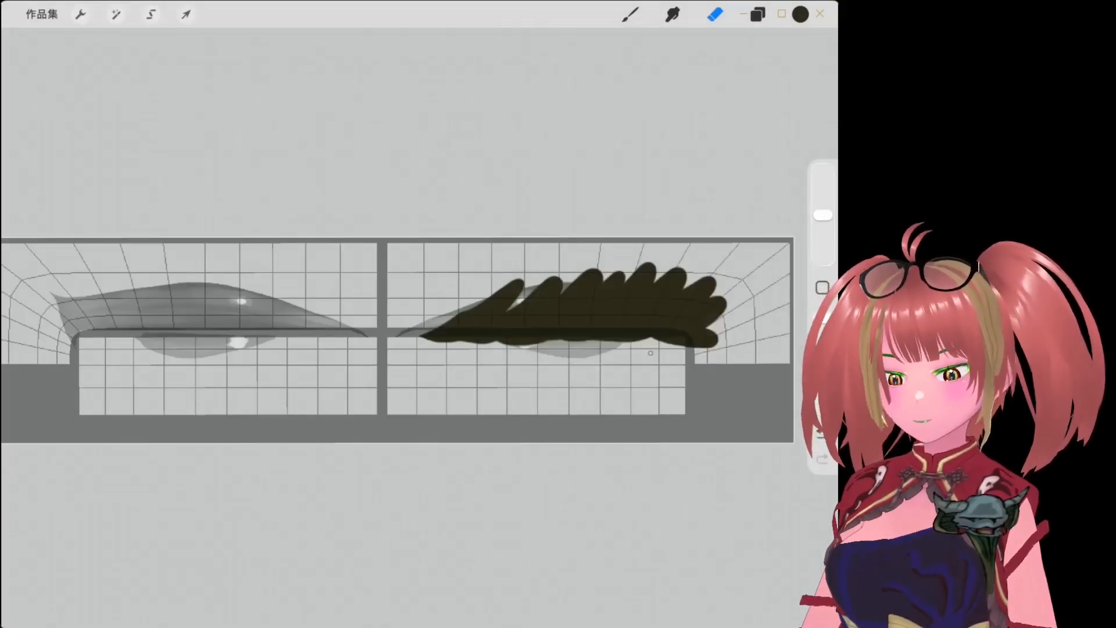
pyautogui.moveTo(823, 216); pyautogui.dragTo(822, 227)
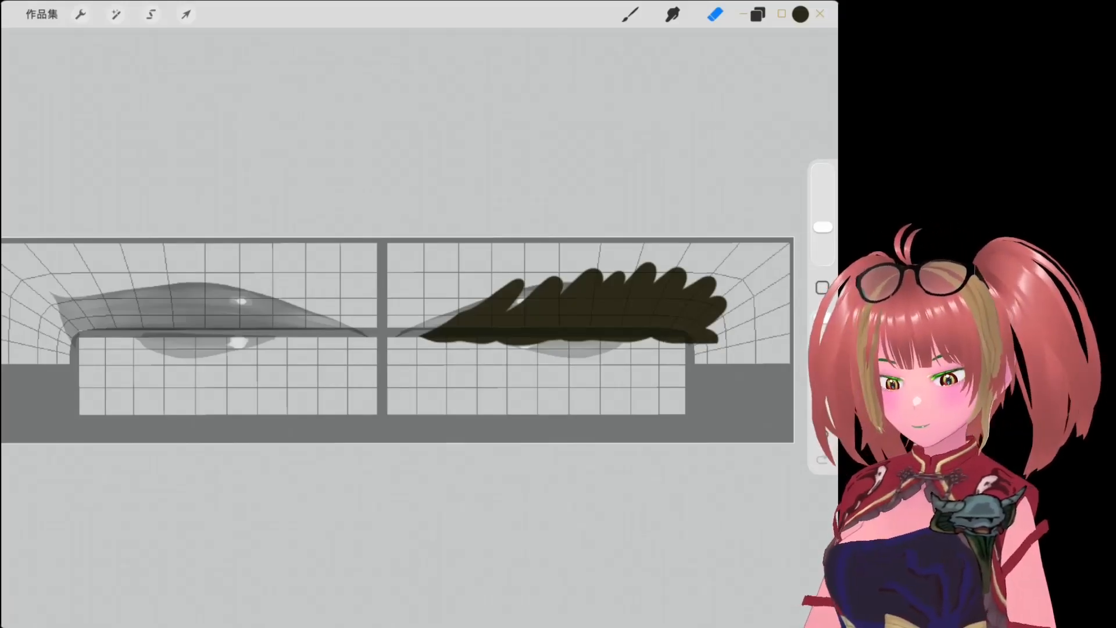
# Set the Smudge tool to the 糖漿 brush from the 著墨 set, undo the test smudge and adjust the brush size.
pyautogui.click(673, 14)
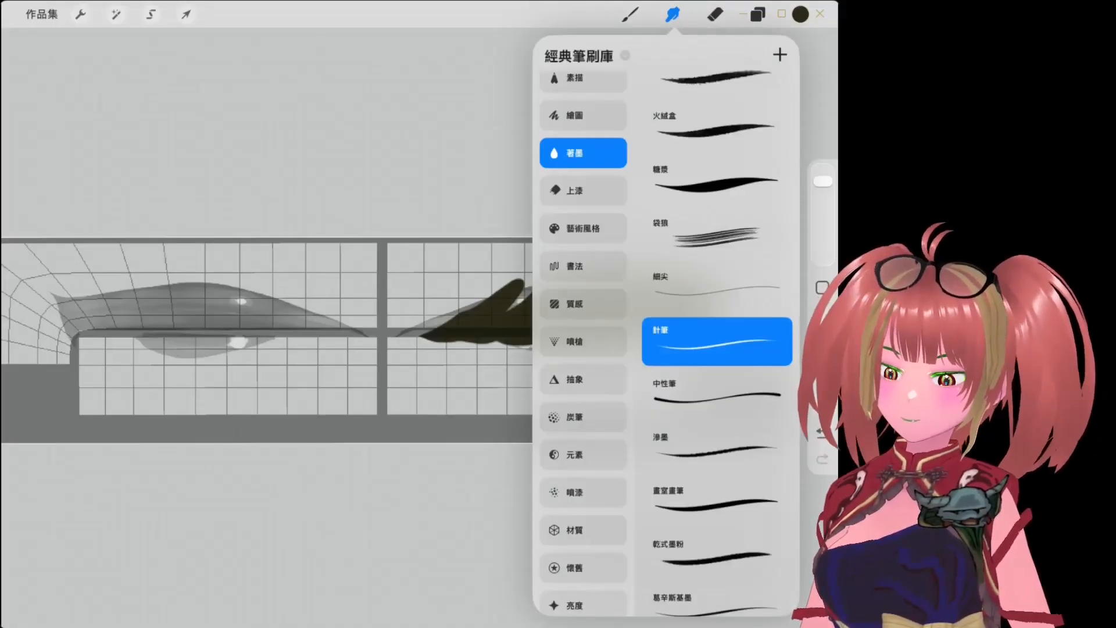
pyautogui.scroll(1, 583, 348)
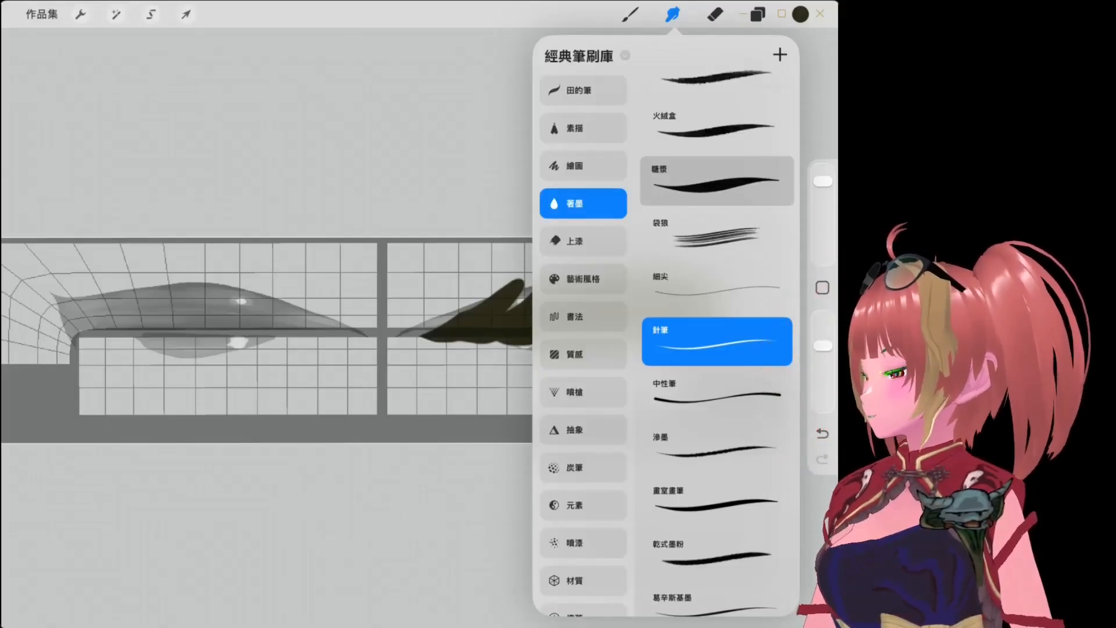
pyautogui.click(717, 181)
pyautogui.moveTo(516, 290); pyautogui.dragTo(532, 271)
pyautogui.click(822, 434)
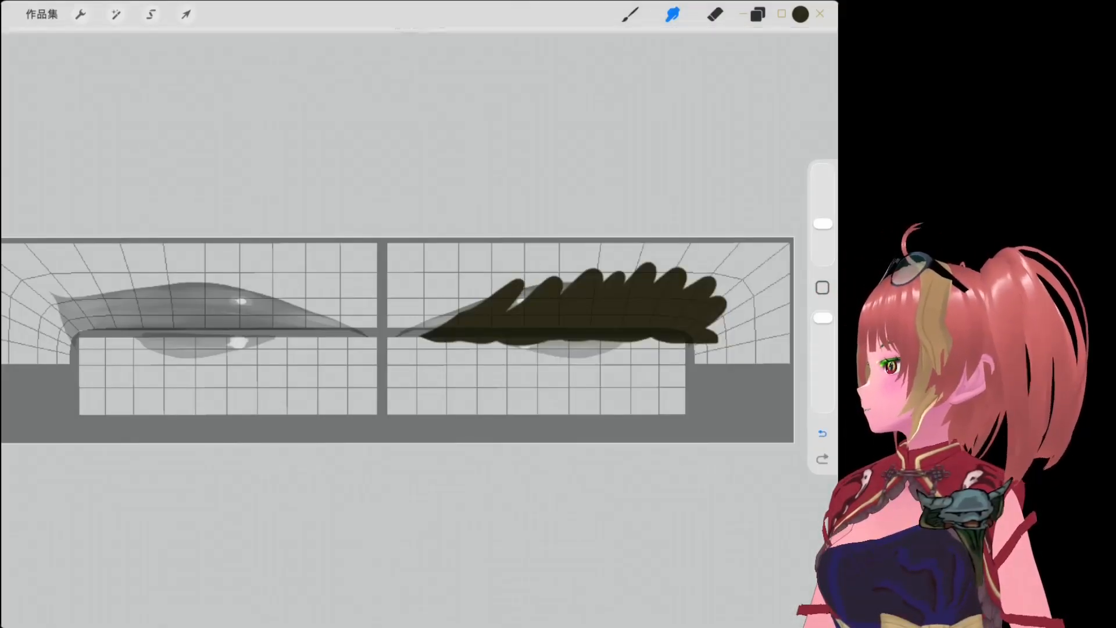
pyautogui.moveTo(822, 225); pyautogui.dragTo(823, 237)
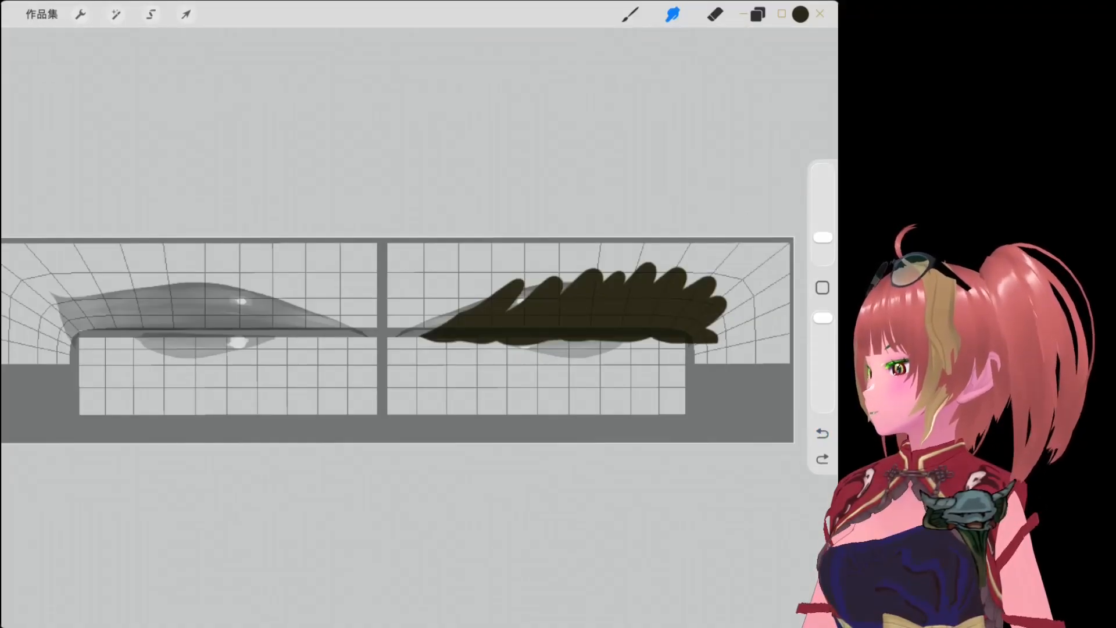
# Smudge the upper and outer edges of the right lash shape outward into fine pointed hairs, from inner to outer corner.
pyautogui.moveTo(513, 306); pyautogui.dragTo(534, 263)
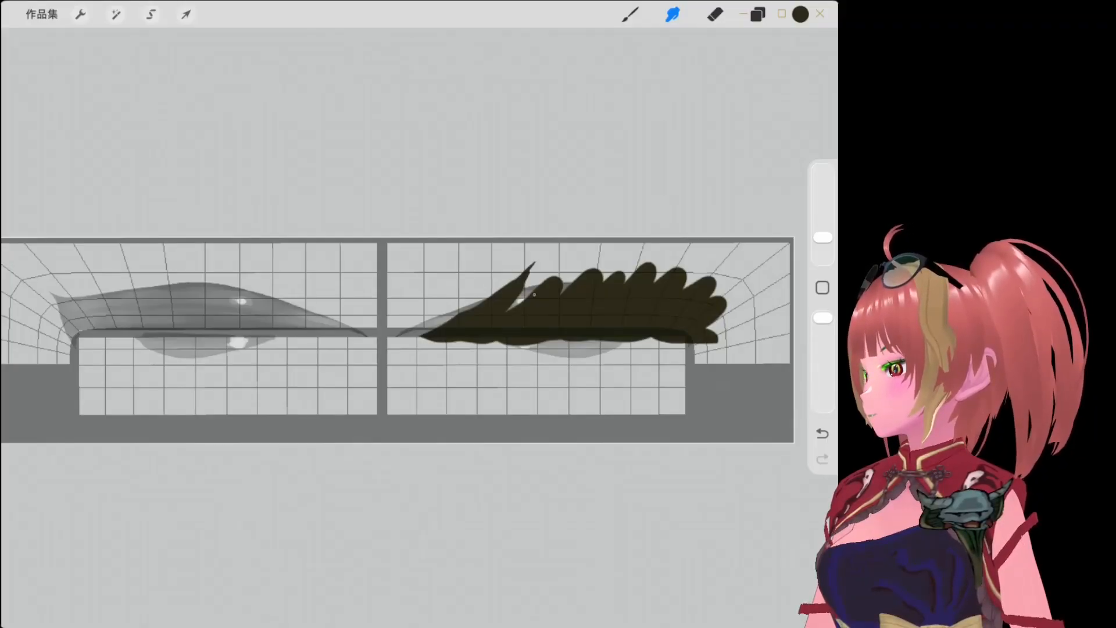
pyautogui.moveTo(534, 295); pyautogui.dragTo(581, 260)
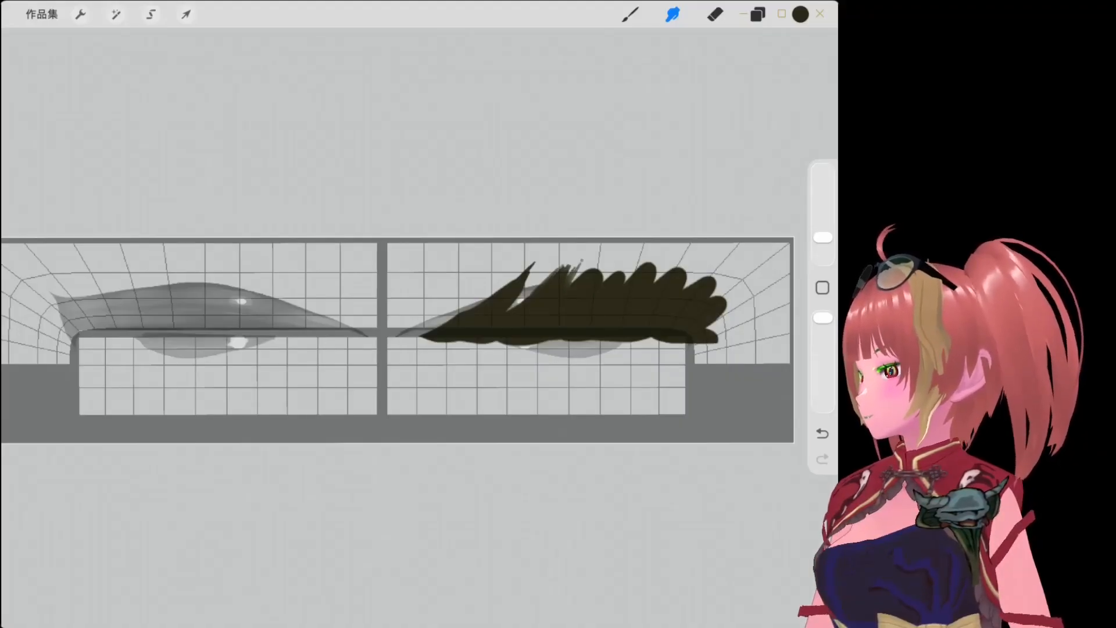
pyautogui.moveTo(512, 308); pyautogui.dragTo(539, 275)
pyautogui.moveTo(581, 286); pyautogui.dragTo(608, 262)
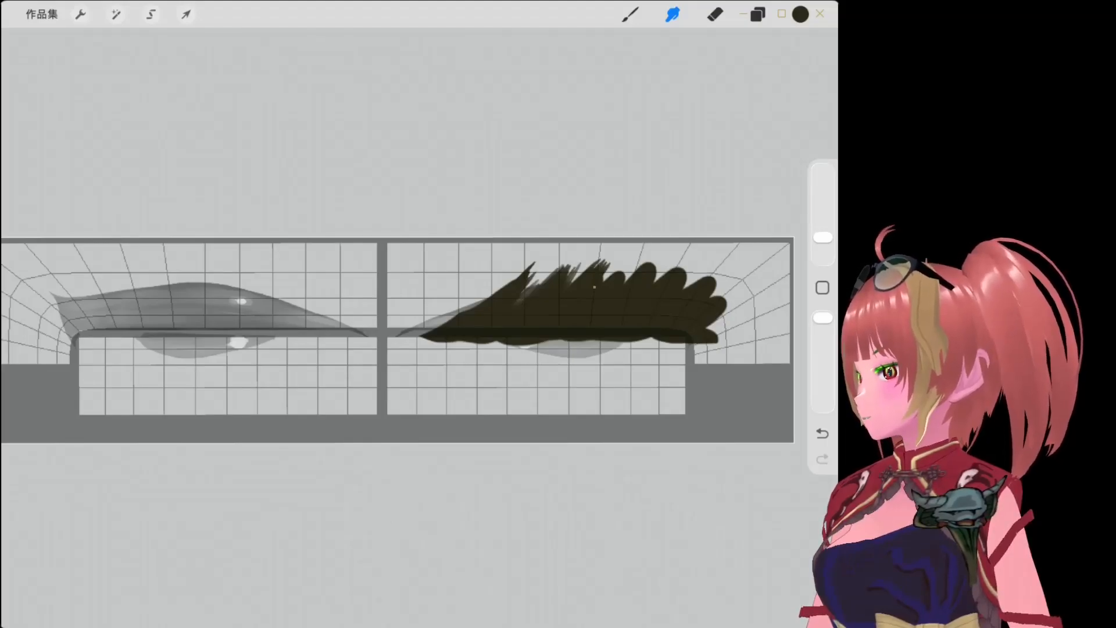
pyautogui.moveTo(610, 285); pyautogui.dragTo(616, 259)
pyautogui.moveTo(645, 282); pyautogui.dragTo(654, 254)
pyautogui.moveTo(680, 285); pyautogui.dragTo(698, 267)
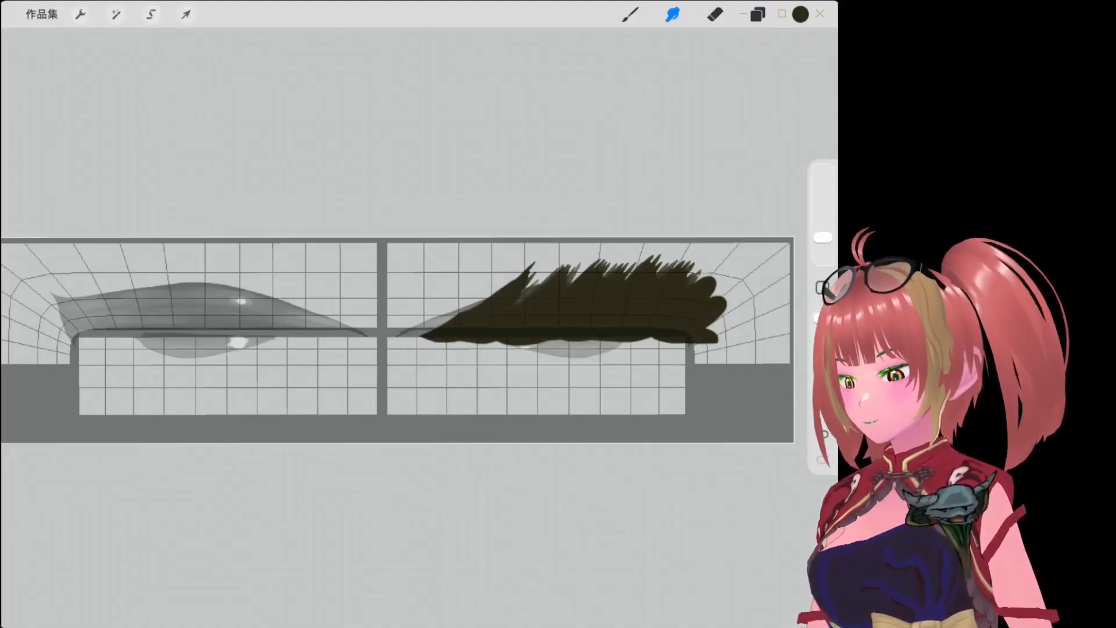
pyautogui.moveTo(707, 325); pyautogui.dragTo(730, 276)
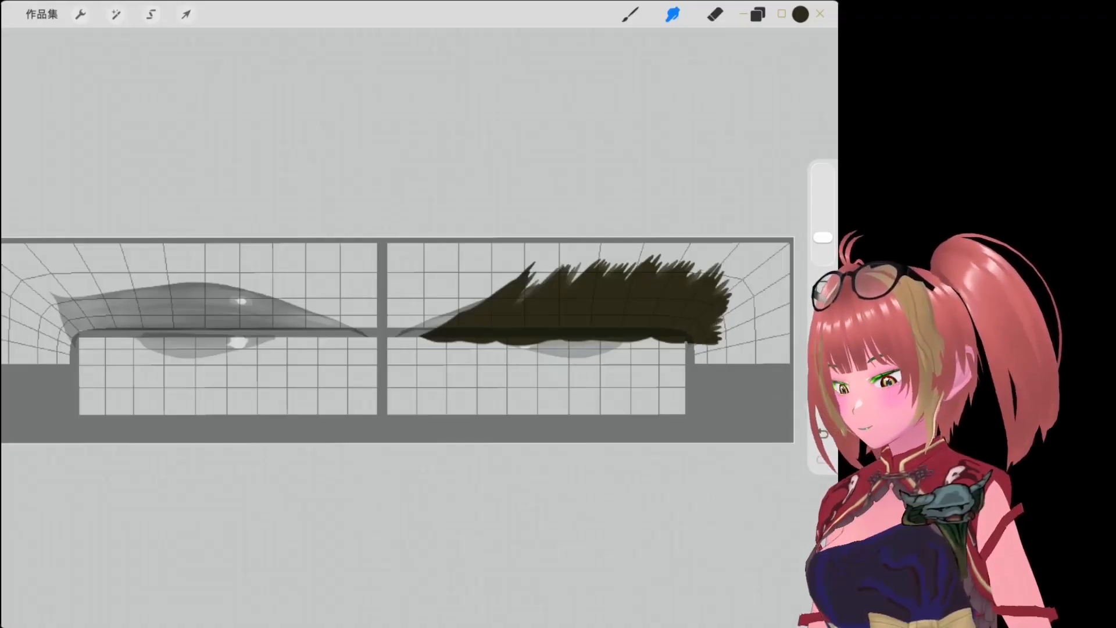
pyautogui.moveTo(468, 311)
pyautogui.mouseDown()
pyautogui.moveTo(514, 275)
pyautogui.moveTo(551, 274)
pyautogui.mouseUp()
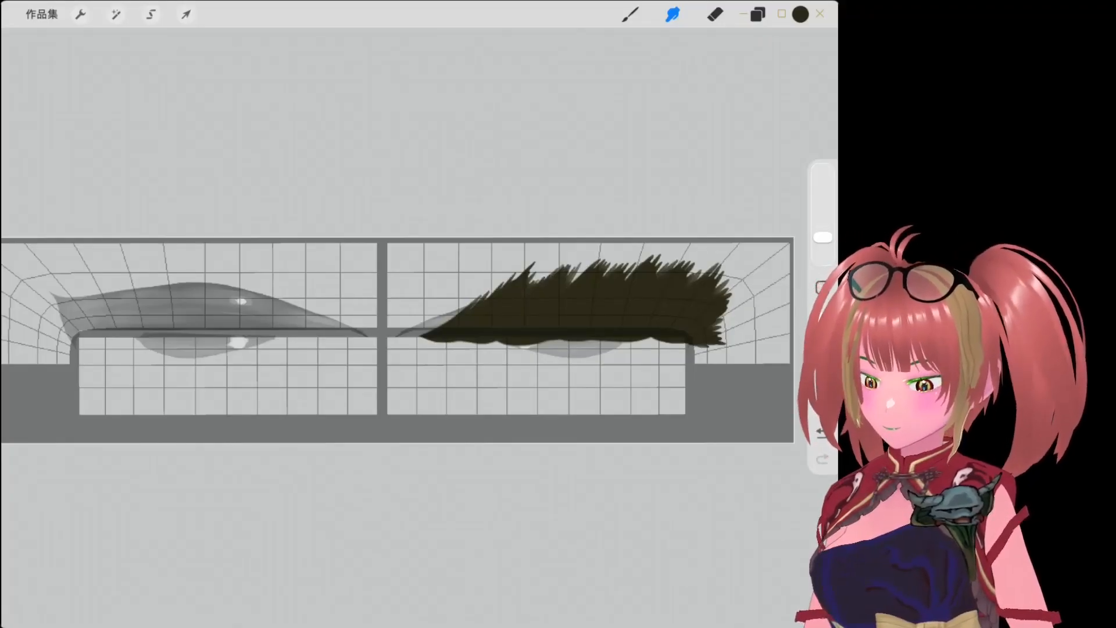
pyautogui.moveTo(431, 331); pyautogui.dragTo(456, 311)
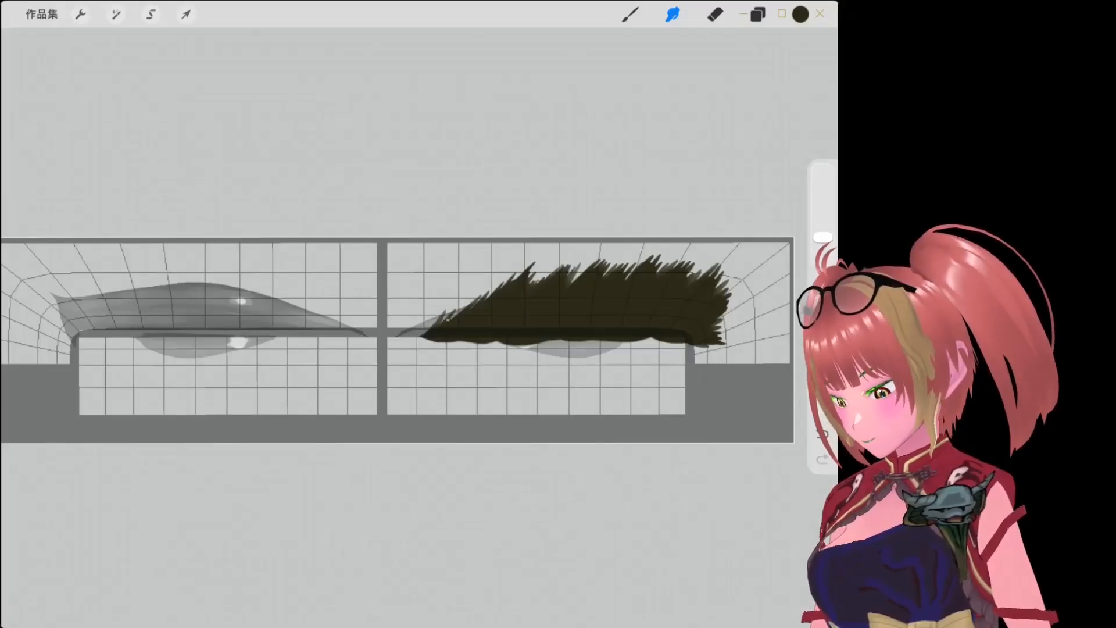
# Duplicate the lash layer, flip the copy horizontally and align it over the left eyeliner guide.
pyautogui.click(758, 14)
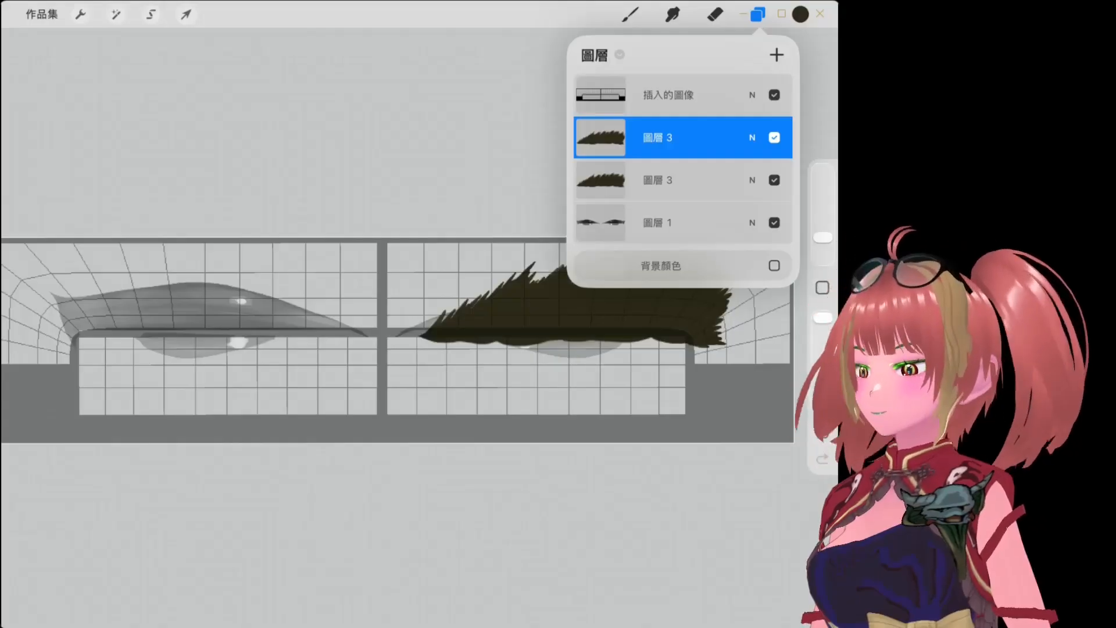
pyautogui.click(186, 14)
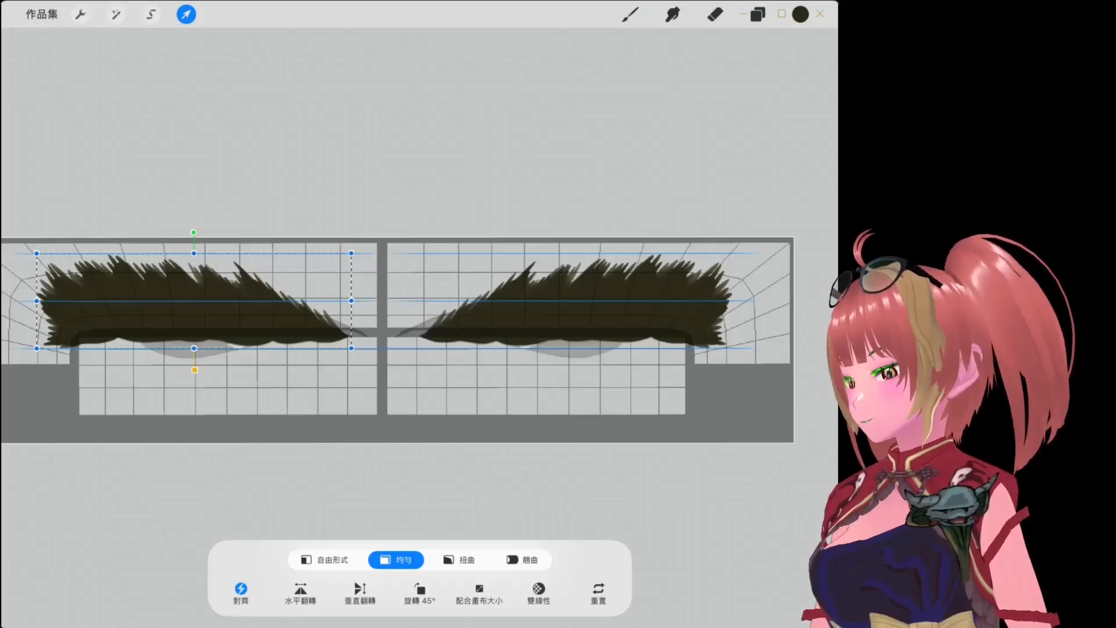
pyautogui.moveTo(194, 300); pyautogui.dragTo(187, 300)
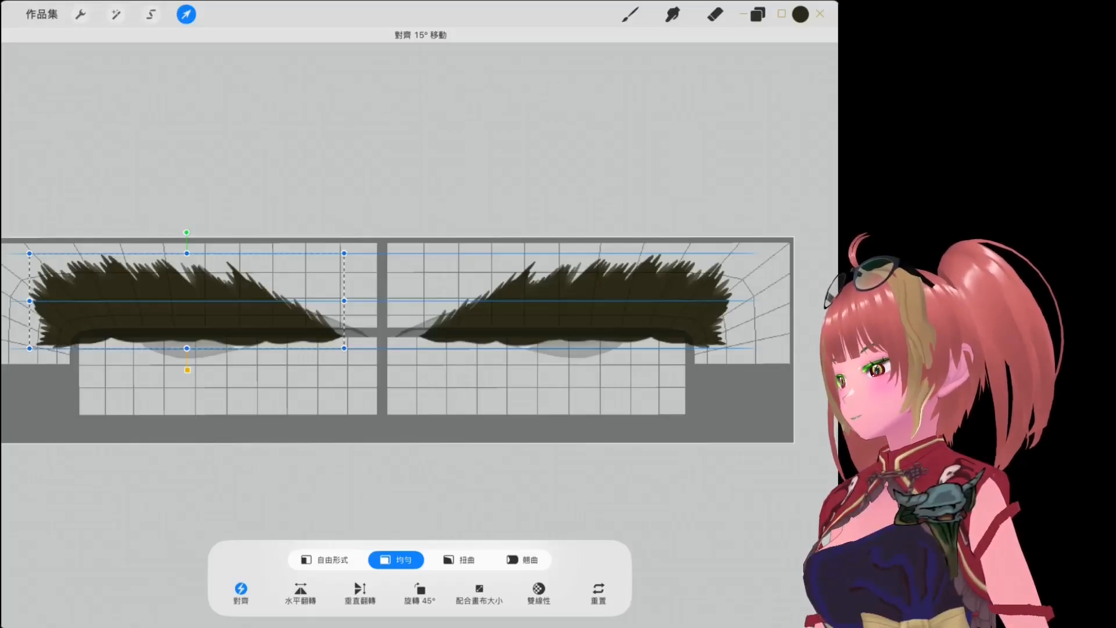
# With the inserted guide image and 圖層 1 hidden, merge the two lash layers and export the artwork.
pyautogui.click(757, 14)
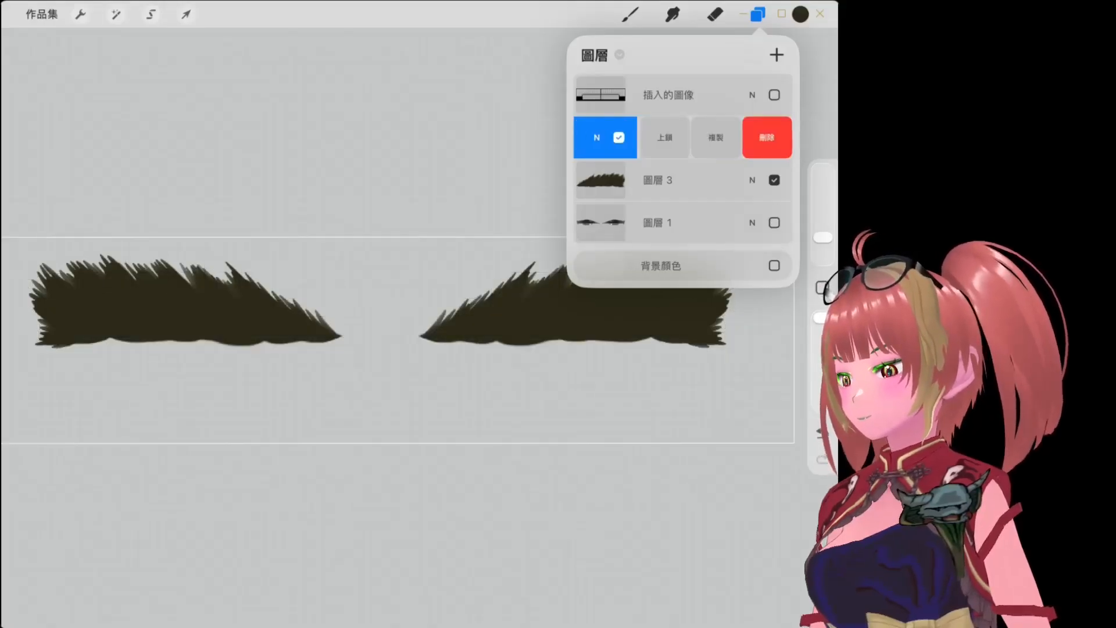
pyautogui.moveTo(668, 138); pyautogui.dragTo(683, 180)
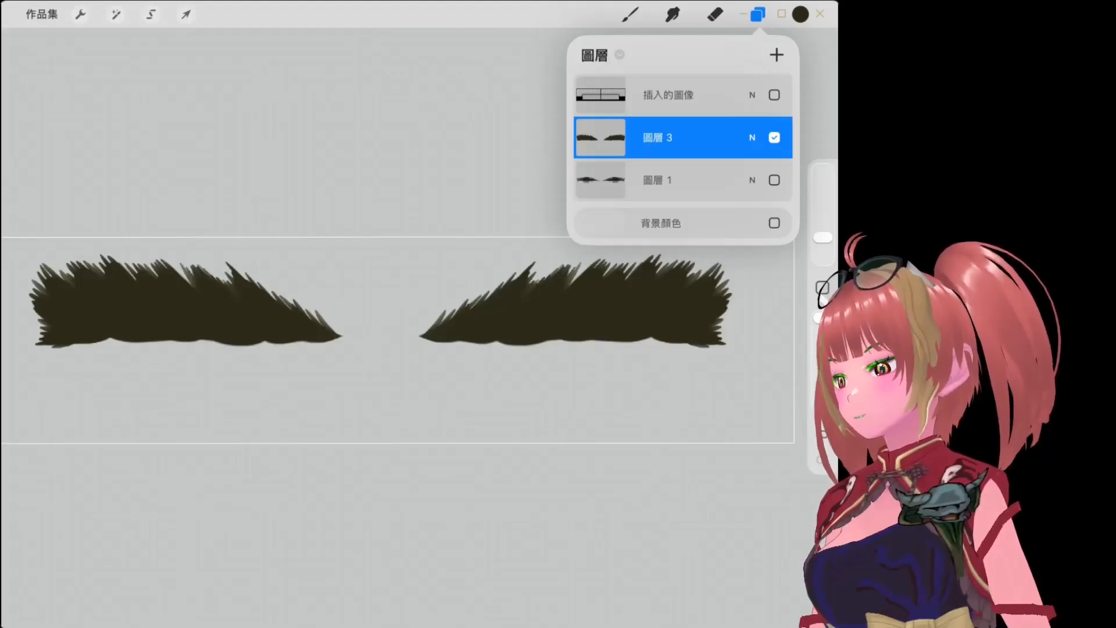
pyautogui.click(80, 14)
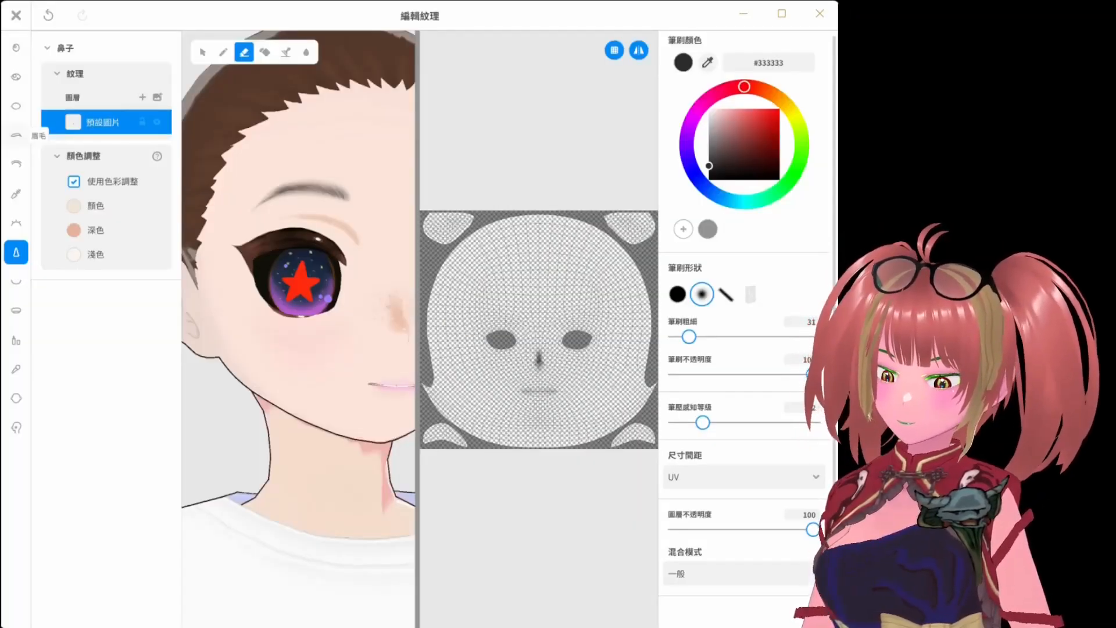
# In VRoid Studio, go to the eyeliner texture with the imported lash layer and hide the old layer below it.
pyautogui.click(16, 194)
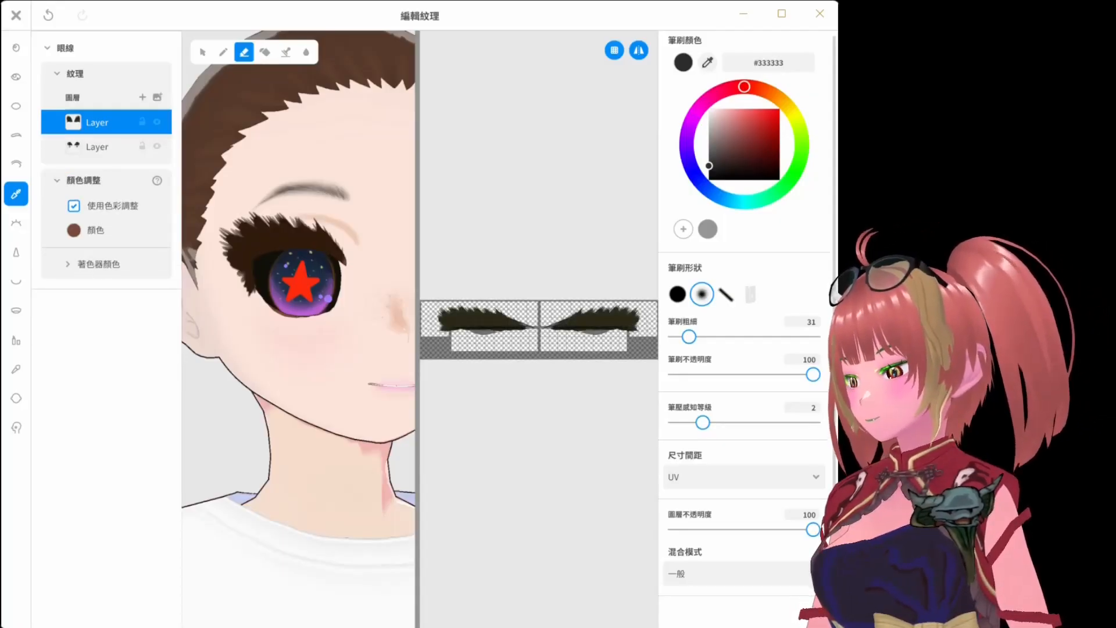
pyautogui.click(157, 147)
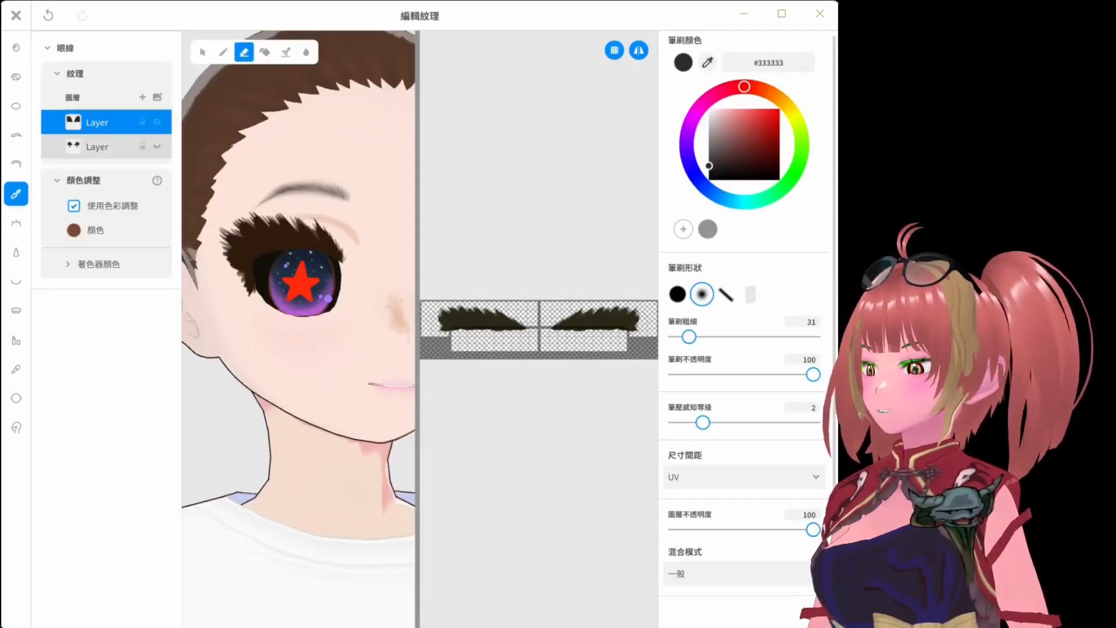
pyautogui.click(157, 146)
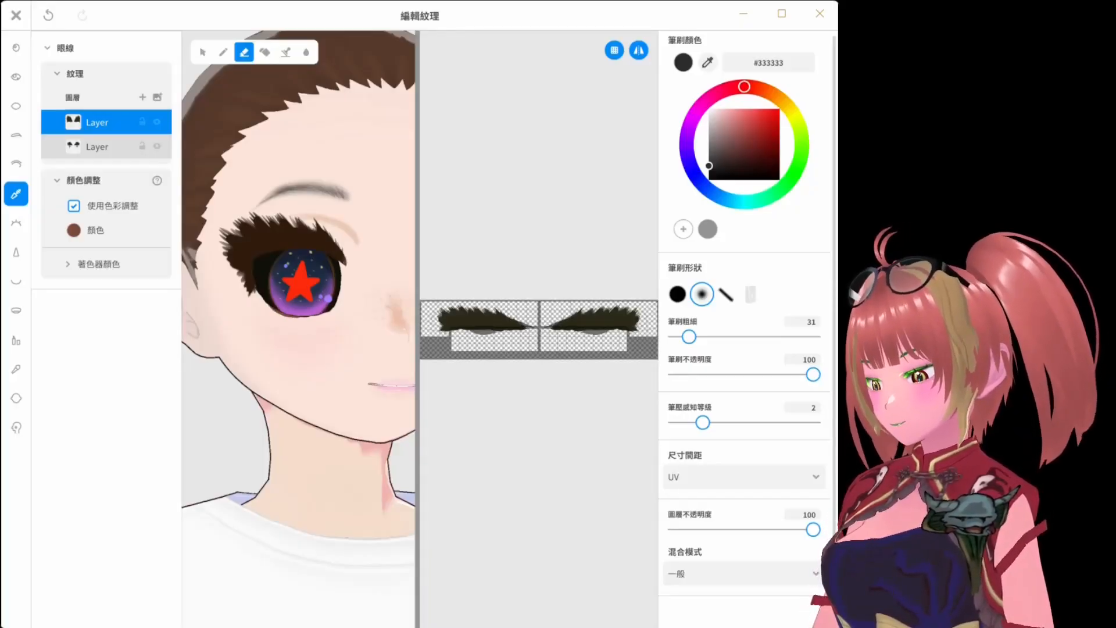
pyautogui.click(157, 146)
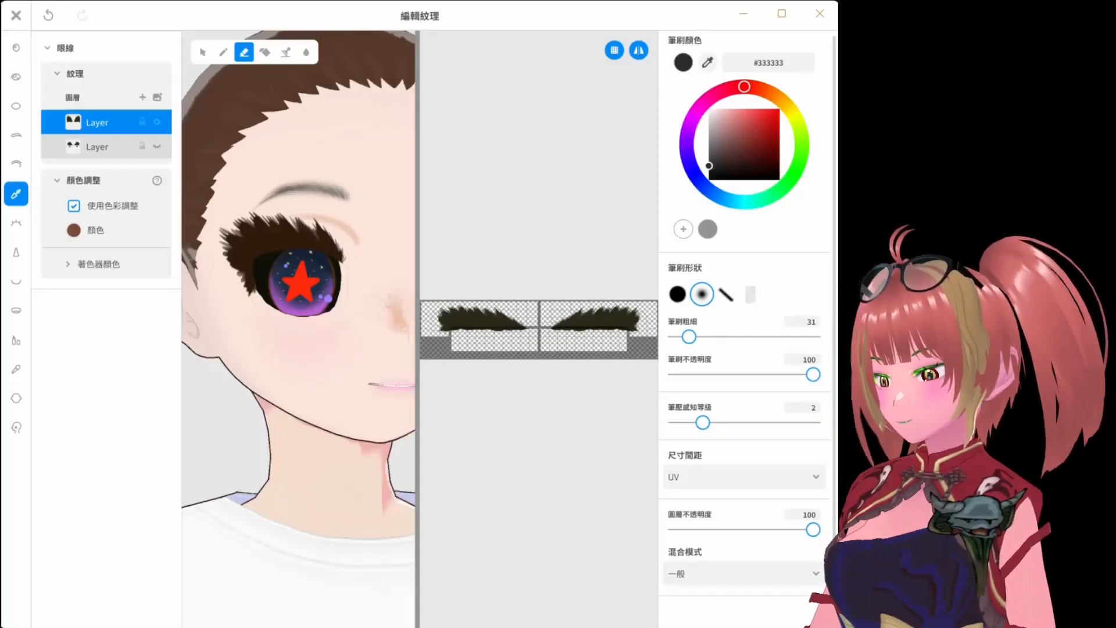
# Erase the jagged lower outer corners of the lash texture, checking the eye from several angles.
pyautogui.moveTo(279, 338); pyautogui.dragTo(311, 352, button='right')
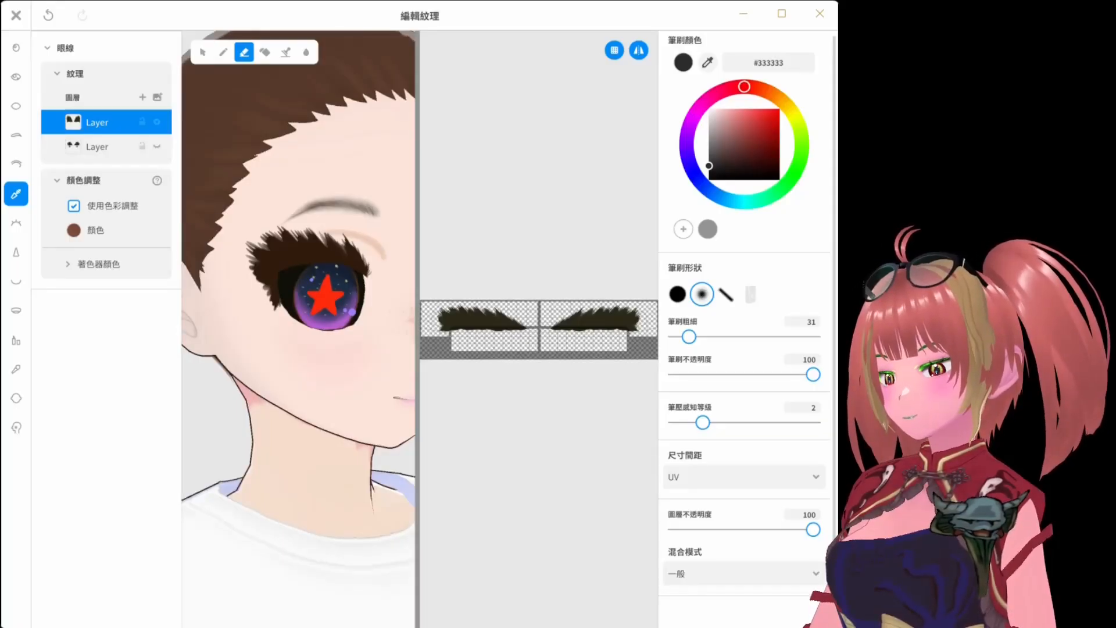
pyautogui.moveTo(282, 301); pyautogui.dragTo(254, 284, button='right')
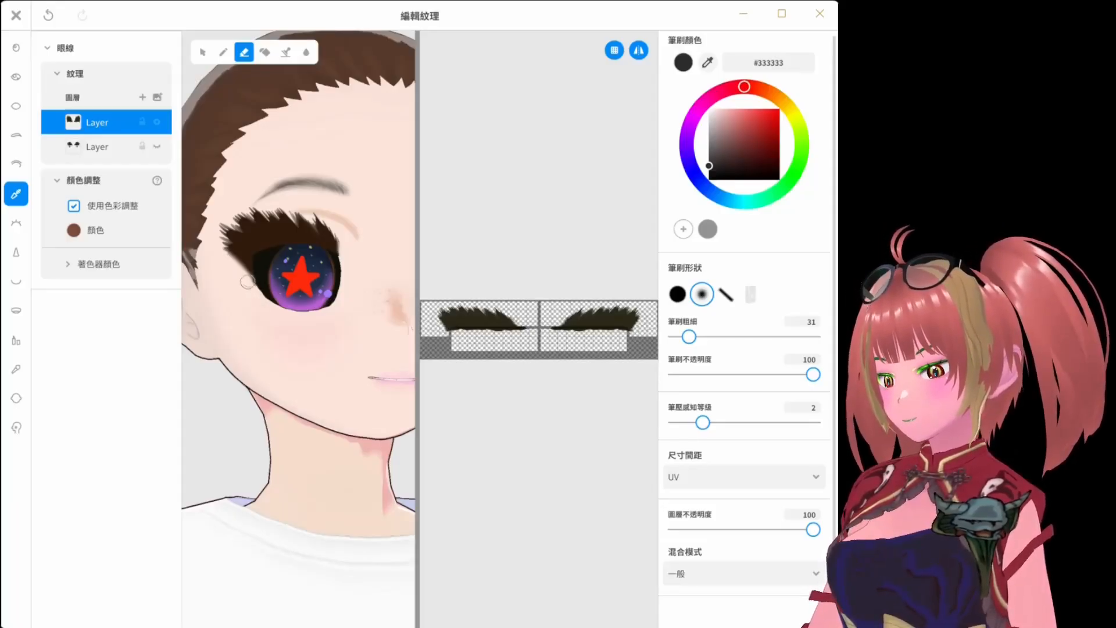
pyautogui.moveTo(280, 311); pyautogui.dragTo(224, 312, button='right')
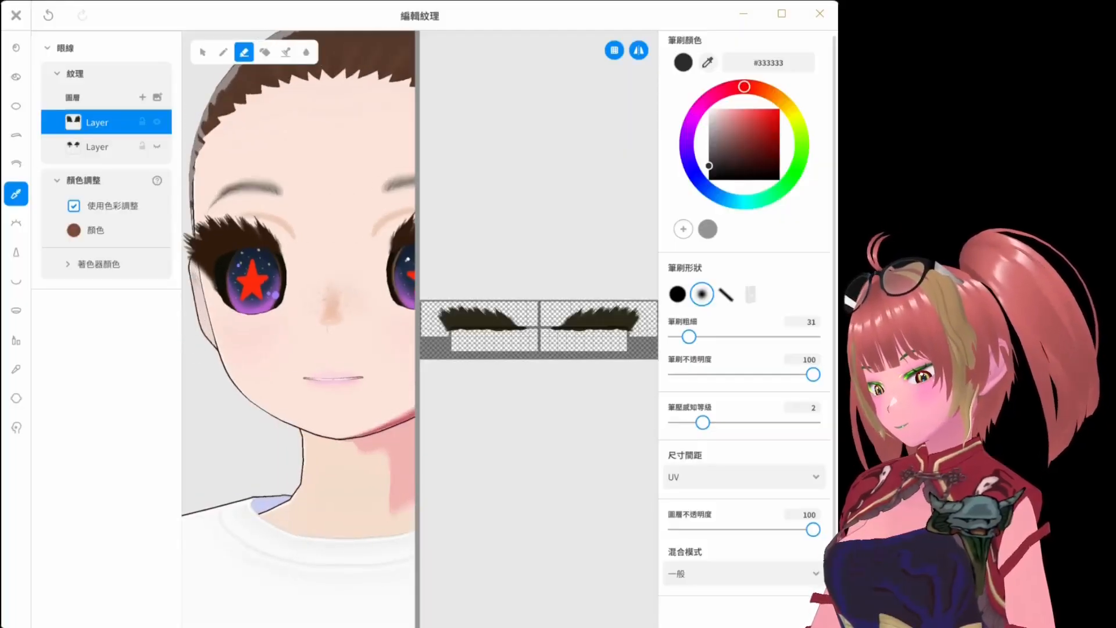
pyautogui.moveTo(264, 325); pyautogui.dragTo(314, 342, button='right')
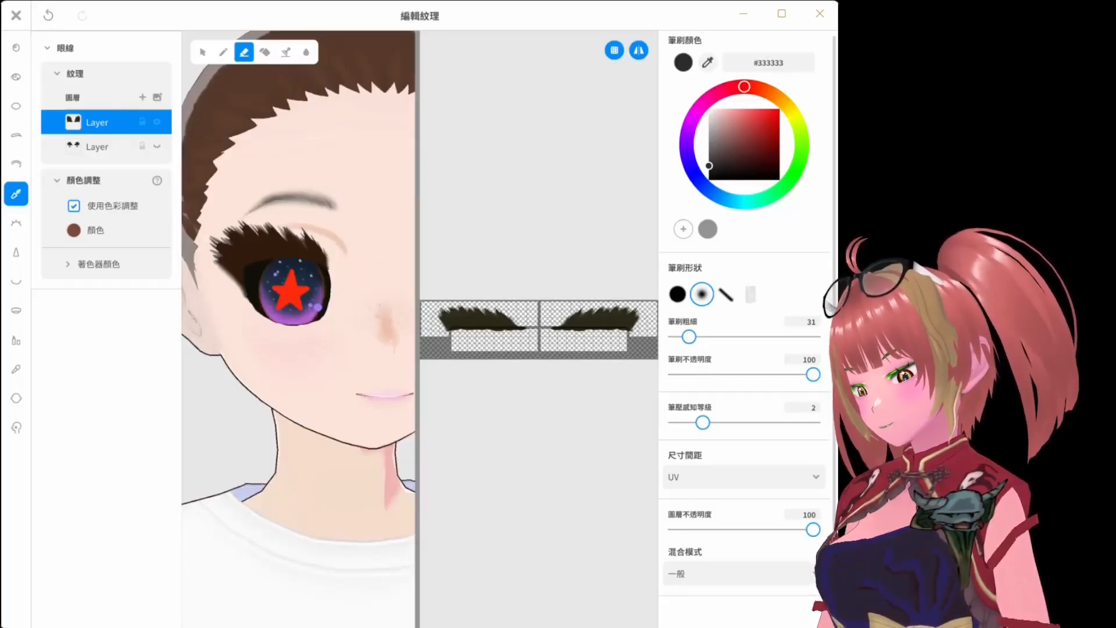
# Set the eyeliner colour to black, try blurring the inner lash hairs at brush size 57 and undo the blur stroke.
pyautogui.scroll(-2, 276, 302)
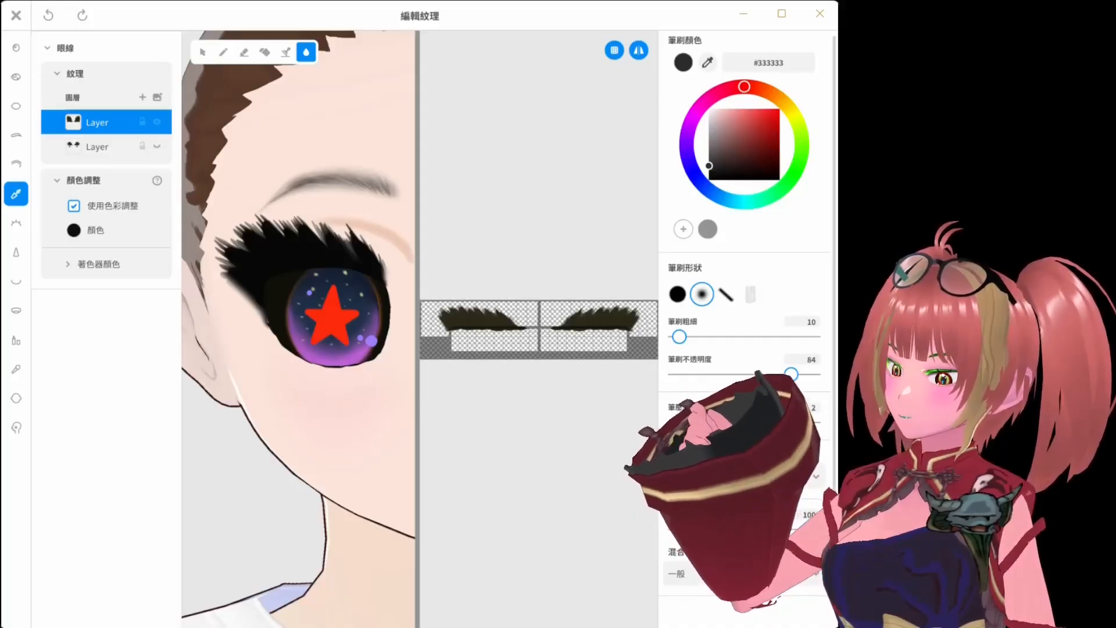
pyautogui.click(701, 336)
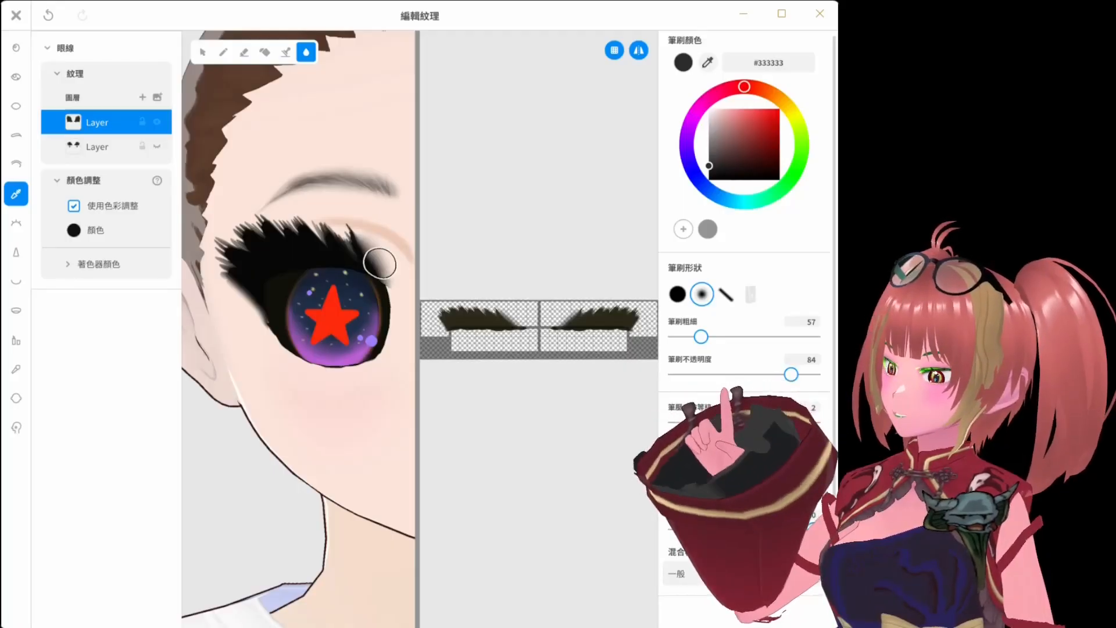
pyautogui.hotkey('ctrl', 'z')
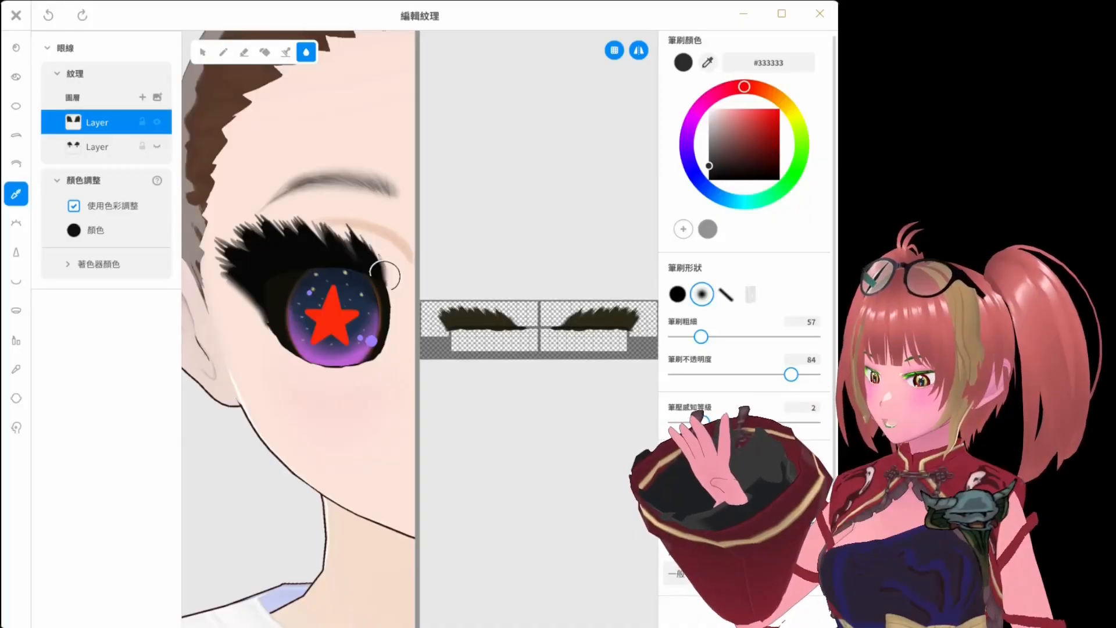
# Blur the outer lower corner of the eyeliner lashes, checking the eye from different angles.
pyautogui.moveTo(385, 275); pyautogui.dragTo(421, 260, button='right')
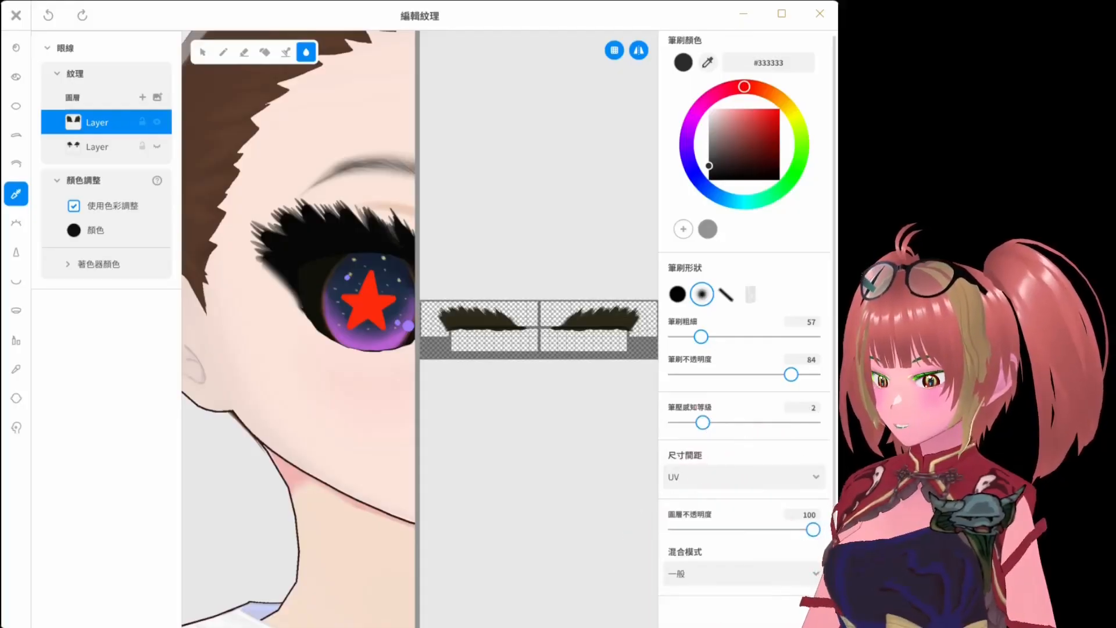
pyautogui.moveTo(290, 284); pyautogui.dragTo(250, 311, button='right')
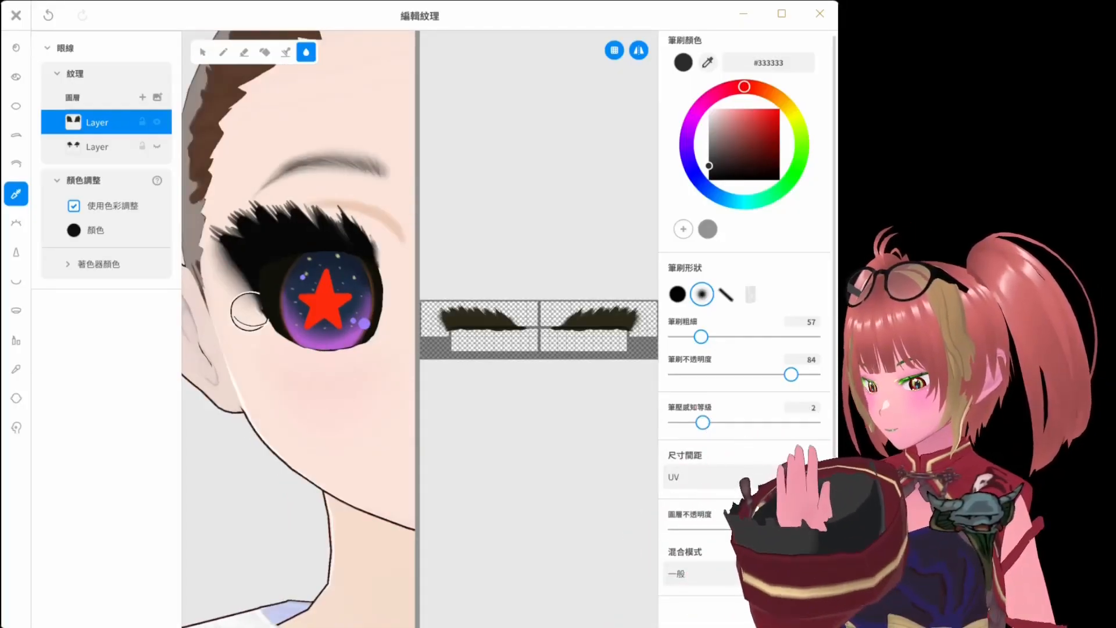
pyautogui.moveTo(250, 311); pyautogui.dragTo(314, 318, button='middle')
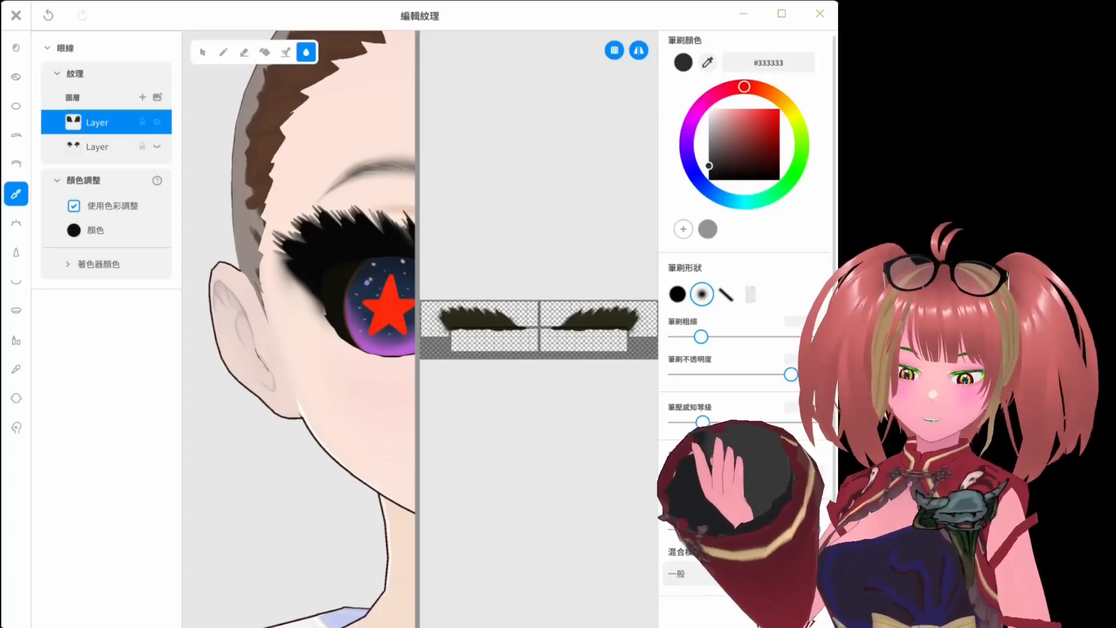
# Look through the iris, eye-white, eyelid, eyeliner and eyelash textures on the model.
pyautogui.click(16, 47)
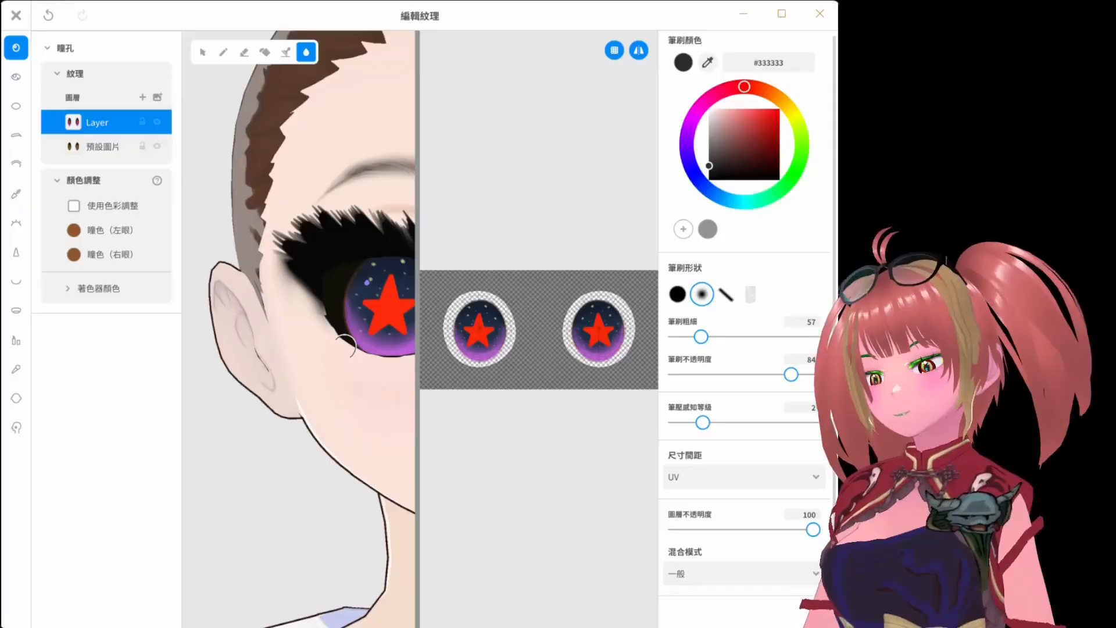
pyautogui.hotkey('ctrl', 'z')
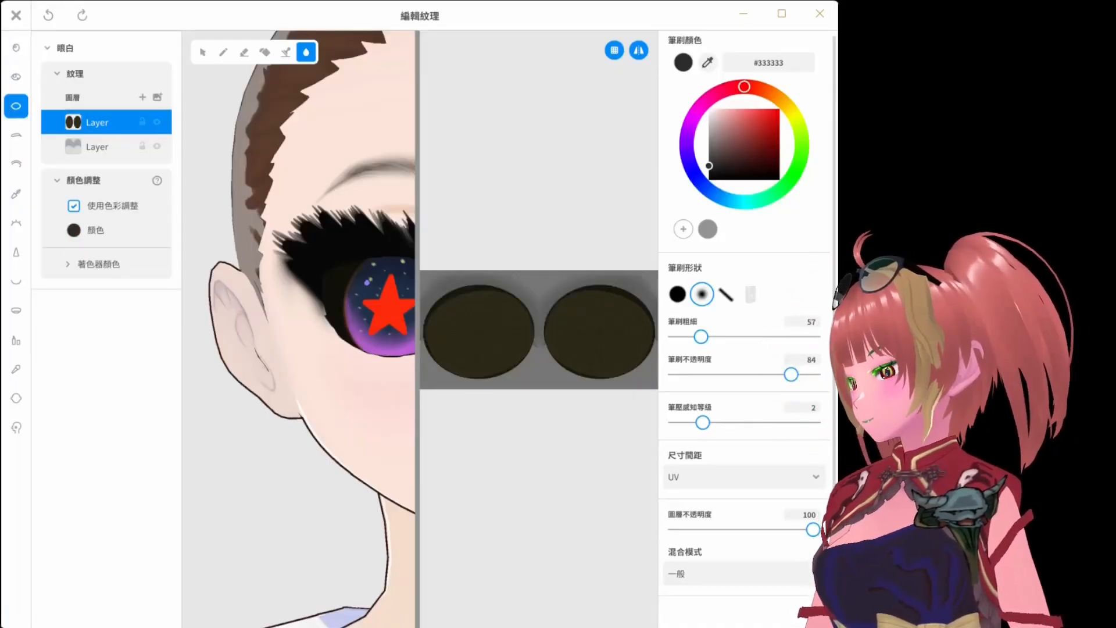
pyautogui.click(15, 164)
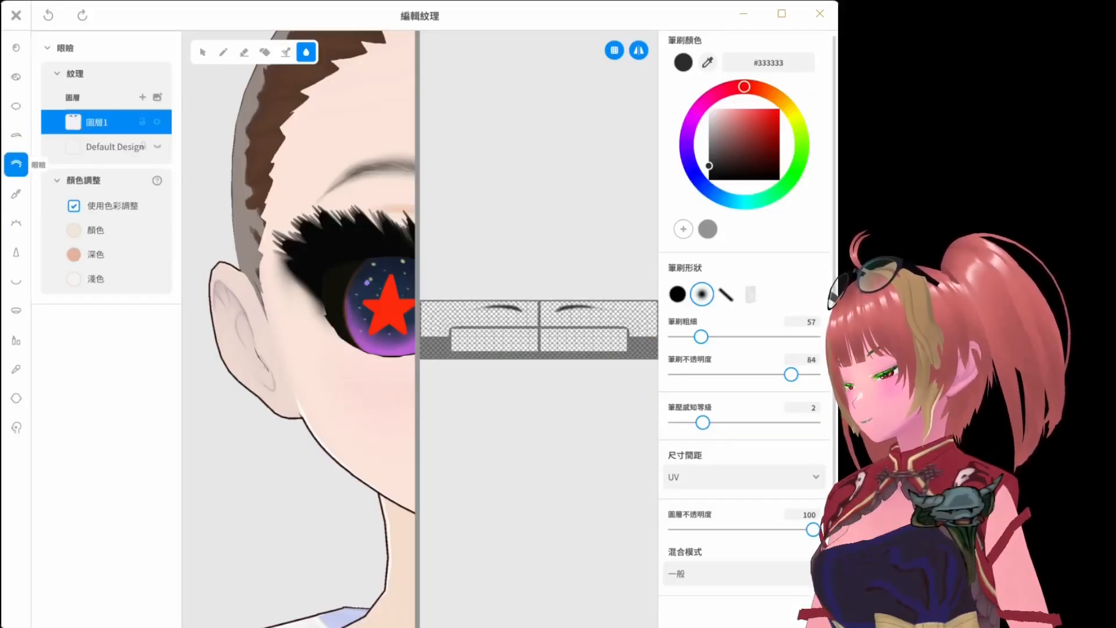
pyautogui.click(16, 193)
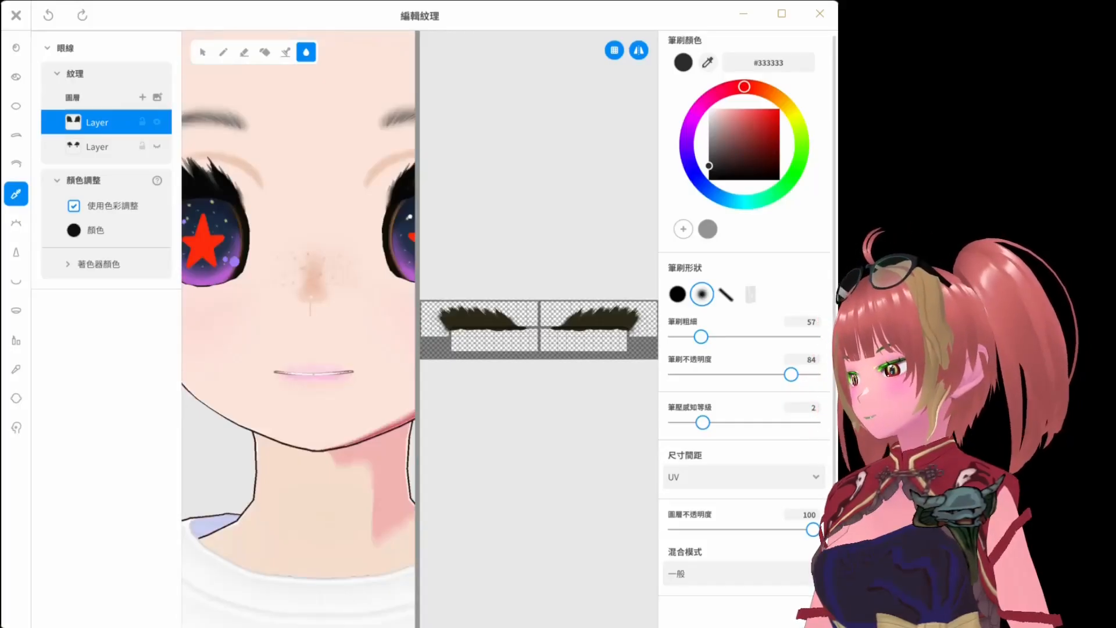
pyautogui.click(17, 223)
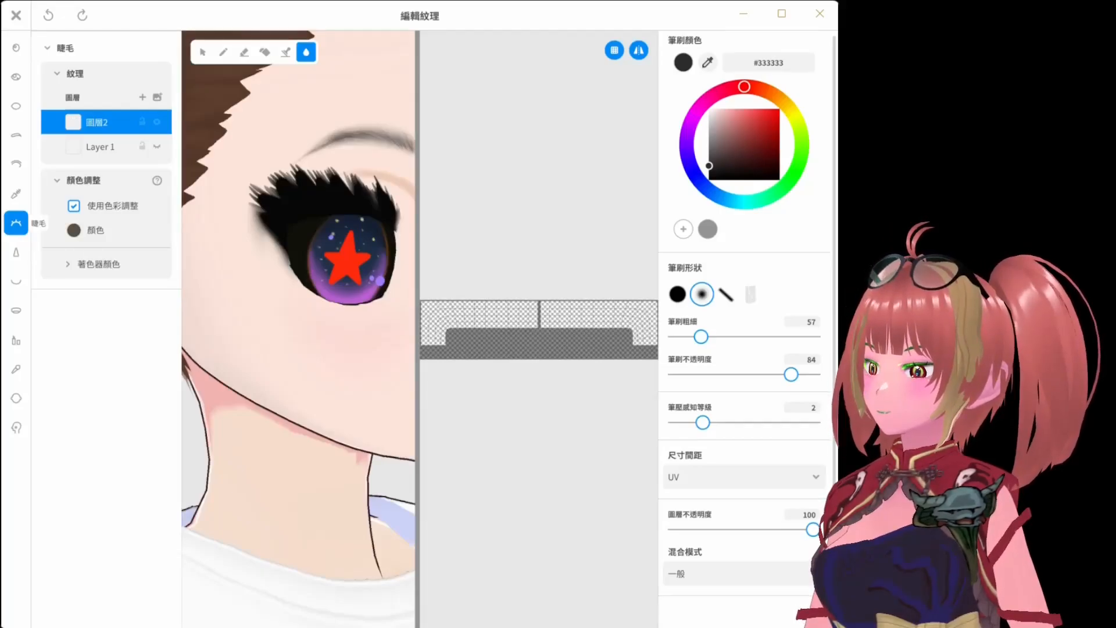
# In the skin texture, change the 深色 colour to salmon pink and show the shader colours.
pyautogui.click(16, 399)
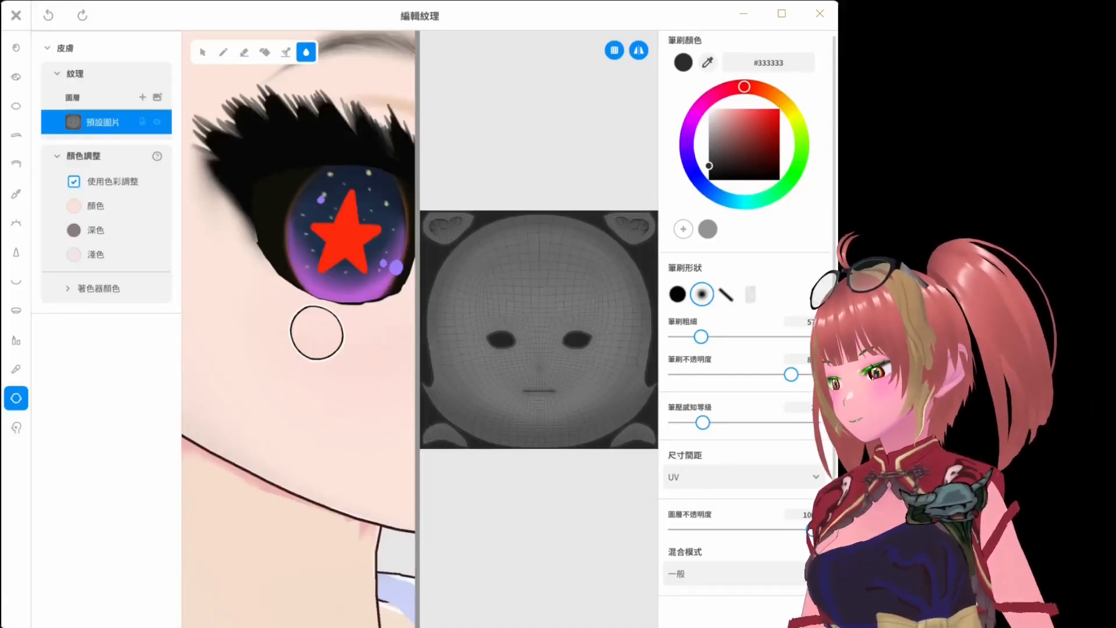
pyautogui.click(73, 206)
pyautogui.click(74, 230)
pyautogui.click(74, 230)
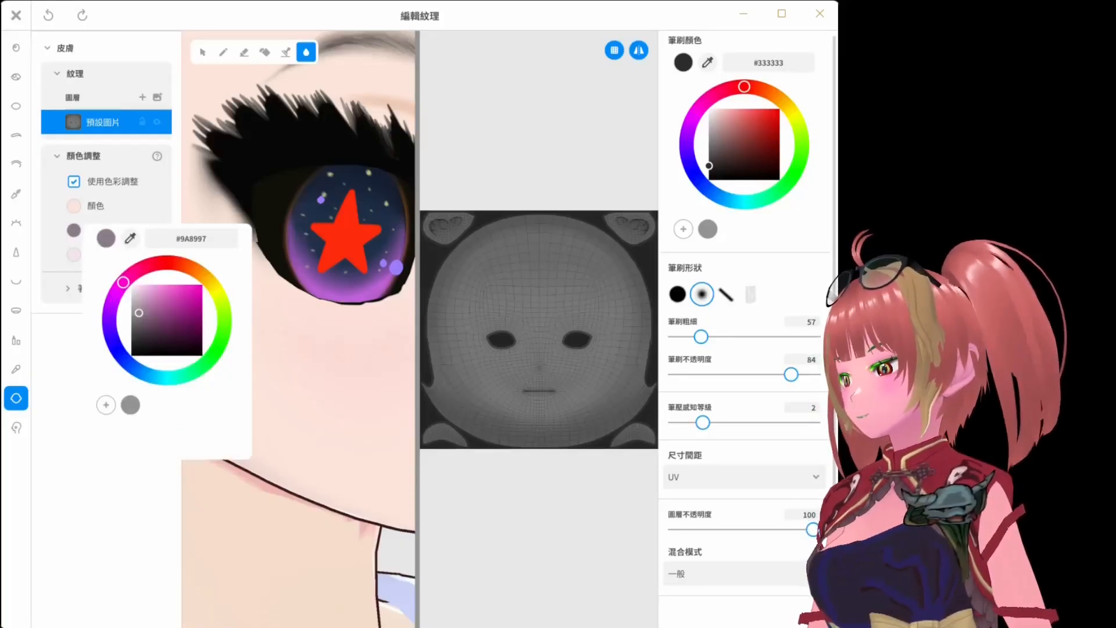
pyautogui.hotkey('ctrl', 'y')
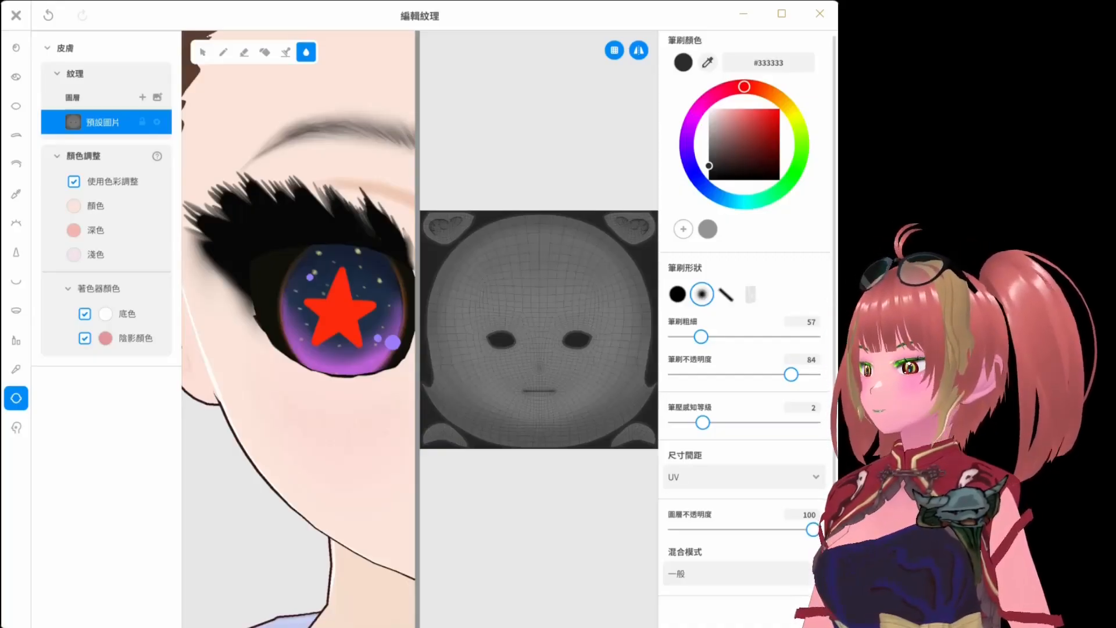
# In the nose texture, turn off colour adjustment and paint #F6B8B8 blush around the eyes, using brush size 31 for the outer corners.
pyautogui.click(17, 252)
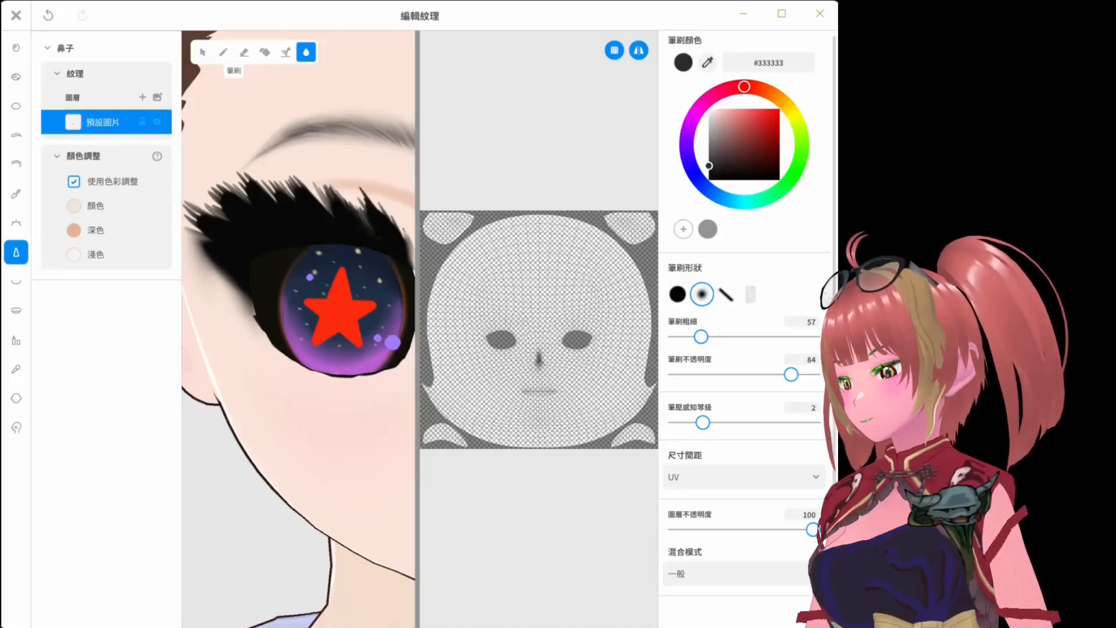
pyautogui.click(224, 52)
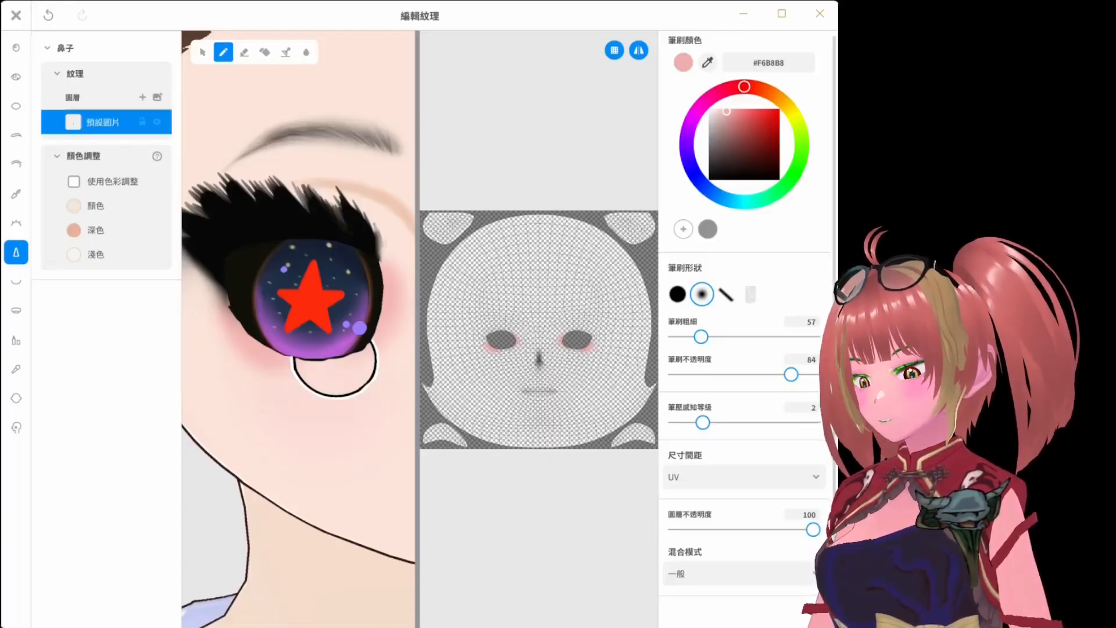
pyautogui.moveTo(701, 337); pyautogui.dragTo(689, 337)
pyautogui.moveTo(213, 269)
pyautogui.mouseDown()
pyautogui.moveTo(219, 304)
pyautogui.moveTo(217, 284)
pyautogui.mouseUp()
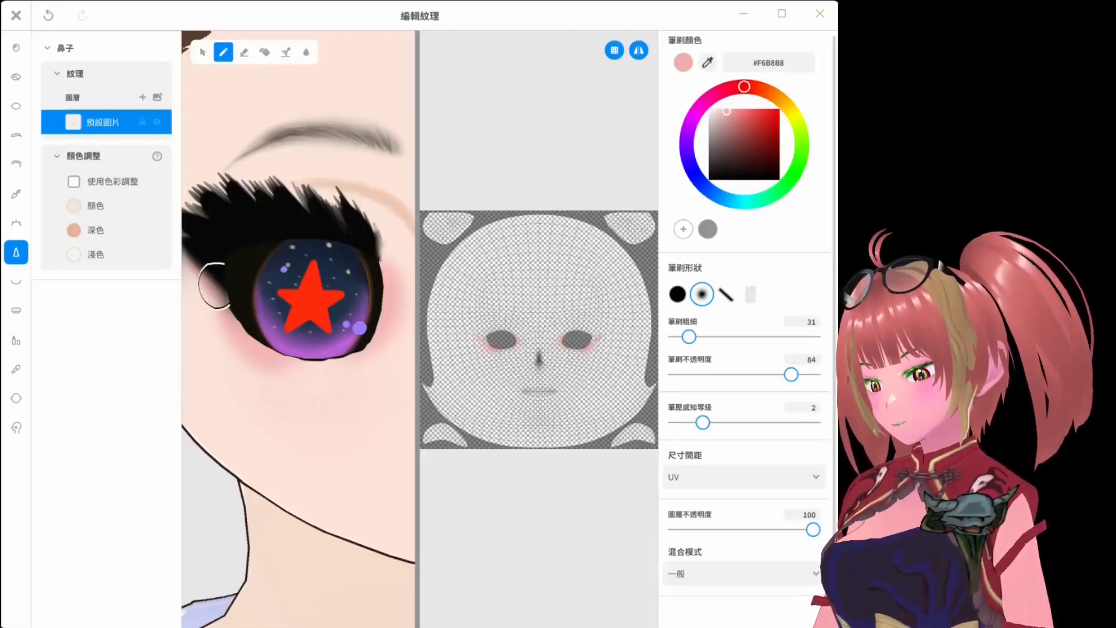
# Erase the grey default shading from the nose on the model and the flat texture.
pyautogui.scroll(-3, 214, 285)
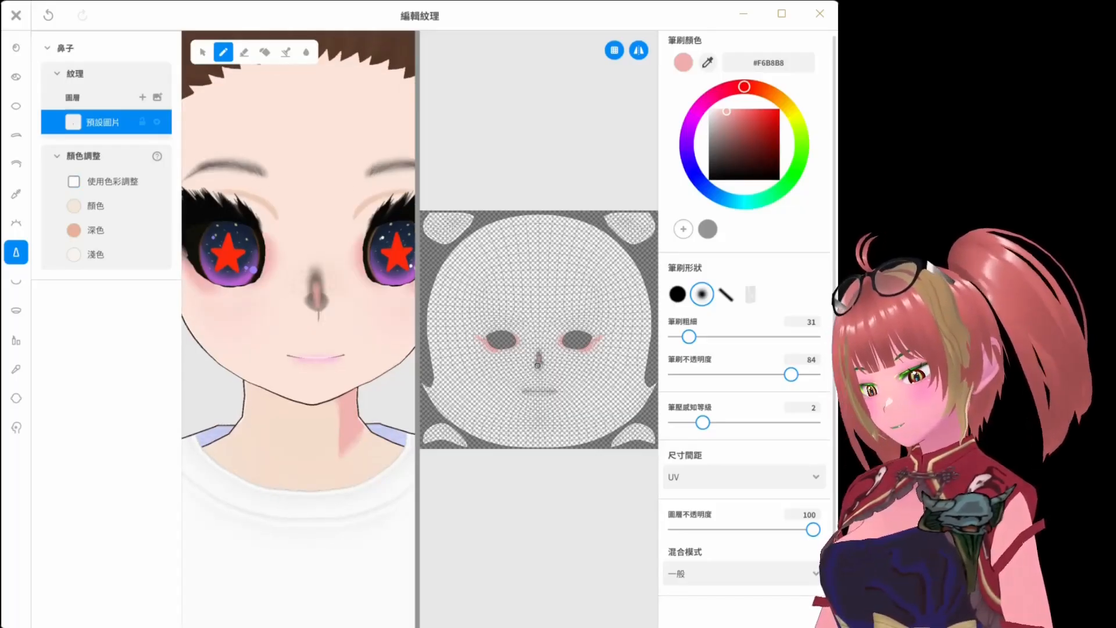
pyautogui.press('e')
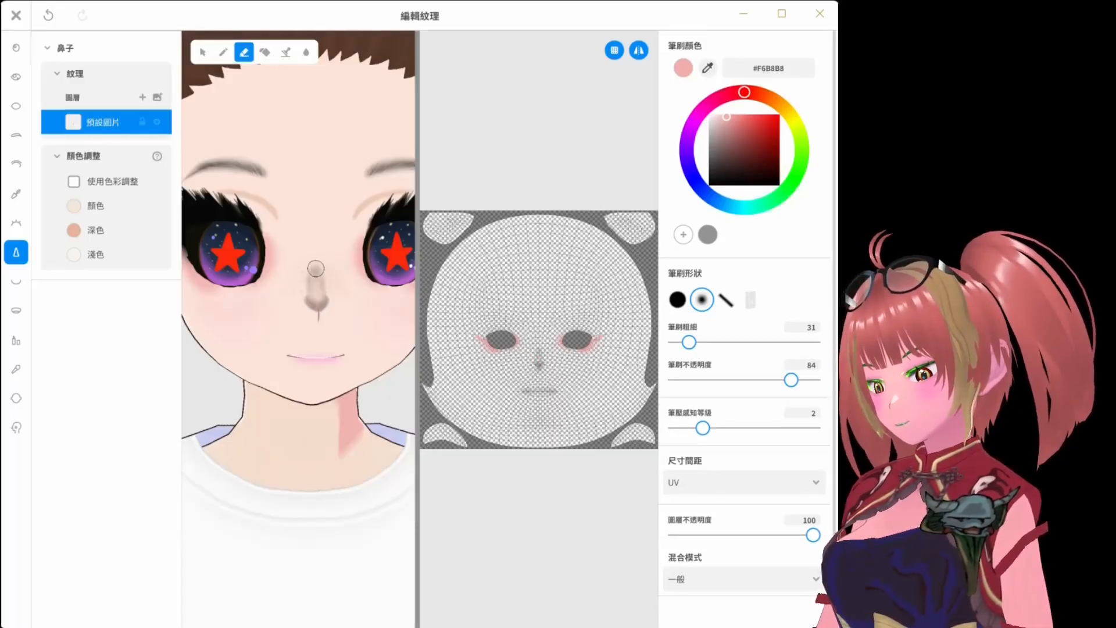
pyautogui.moveTo(539, 365); pyautogui.dragTo(530, 353)
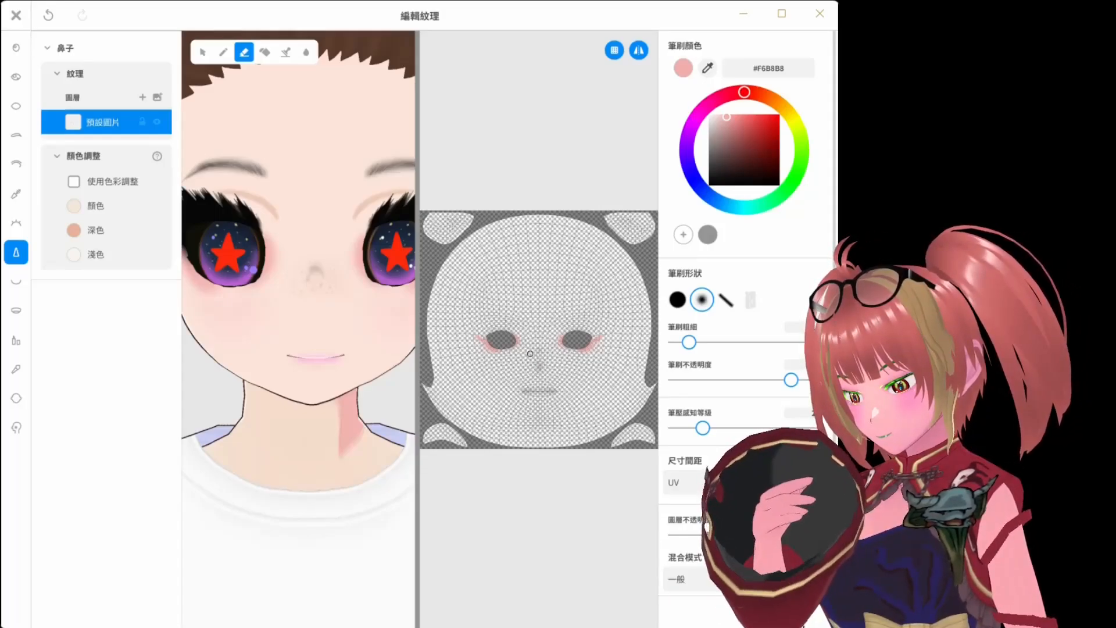
# Paint #F6B8B8 blush along the nose bridge and down to the tip, undoing an unwanted stroke.
pyautogui.scroll(3, 314, 232)
pyautogui.click(222, 51)
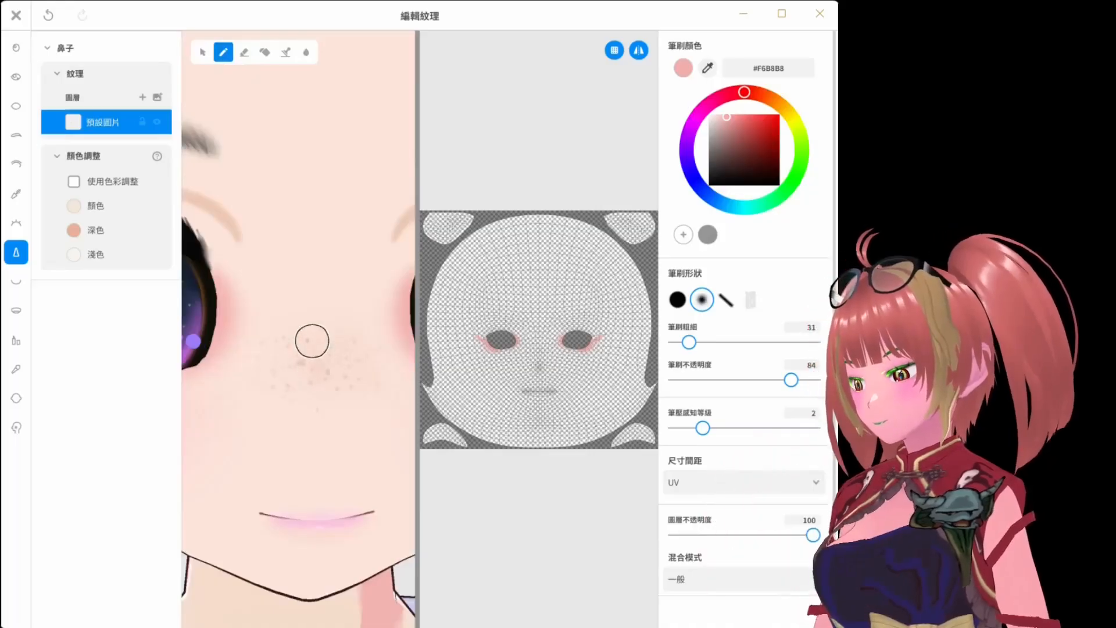
pyautogui.click(313, 377)
pyautogui.scroll(-3, 313, 377)
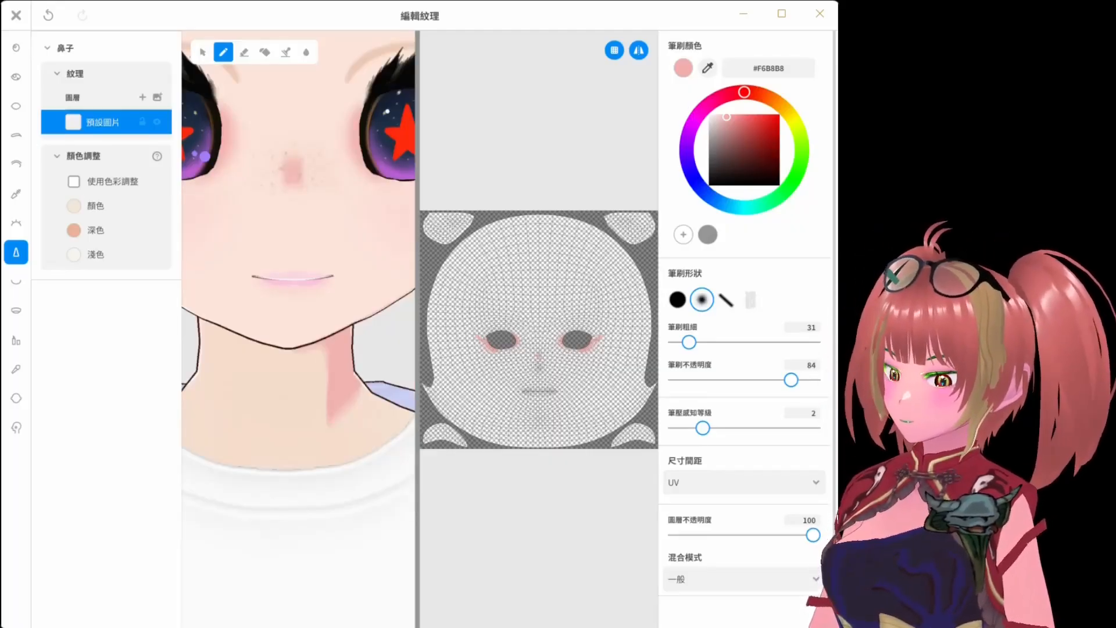
pyautogui.hotkey('ctrl', 'z')
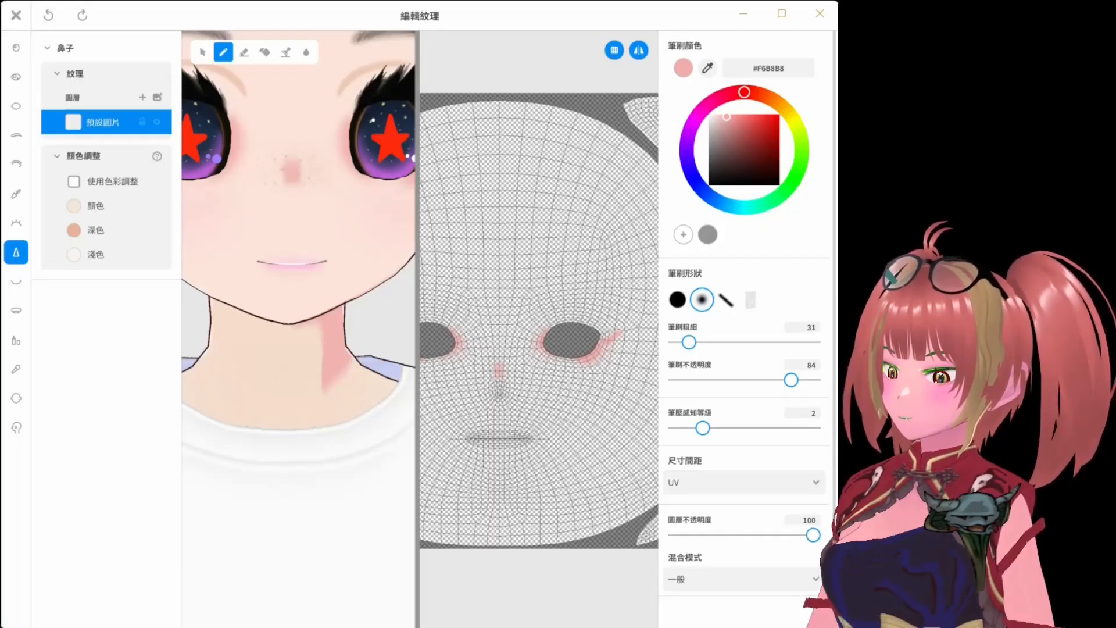
pyautogui.moveTo(294, 210); pyautogui.dragTo(303, 163)
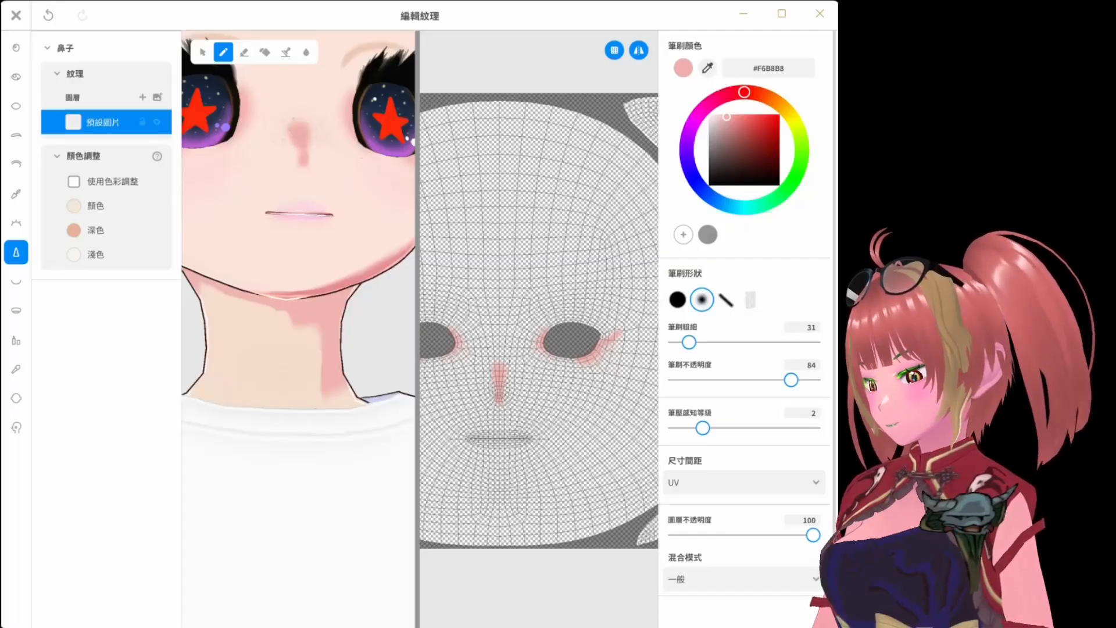
# Soften the nose blush with the blur tool and check the face from several angles.
pyautogui.click(306, 52)
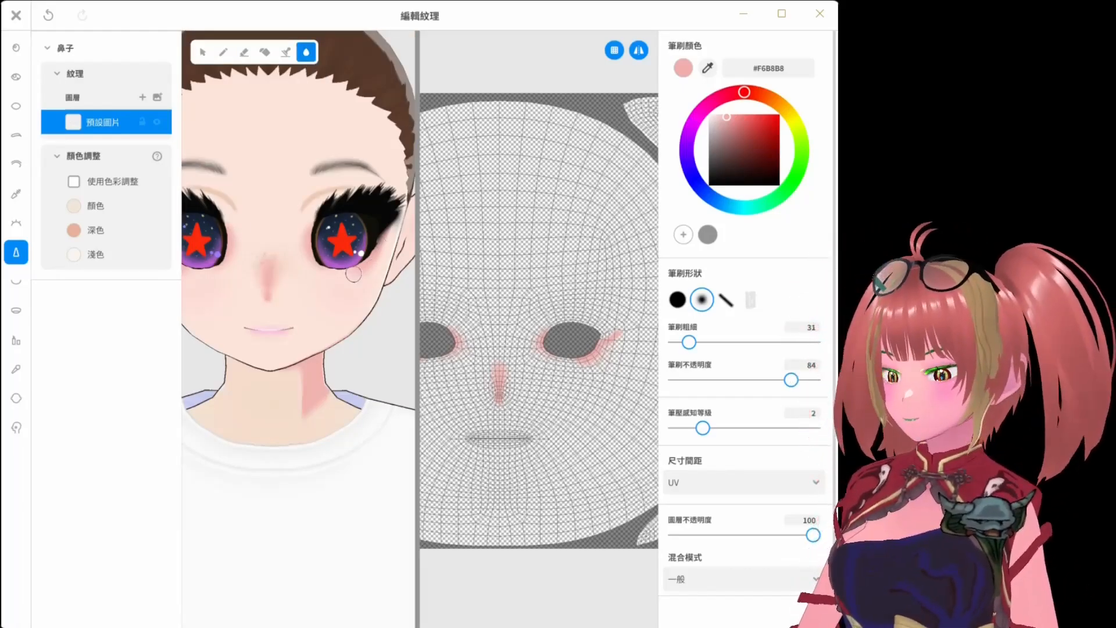
pyautogui.moveTo(335, 281); pyautogui.dragTo(271, 266, button='right')
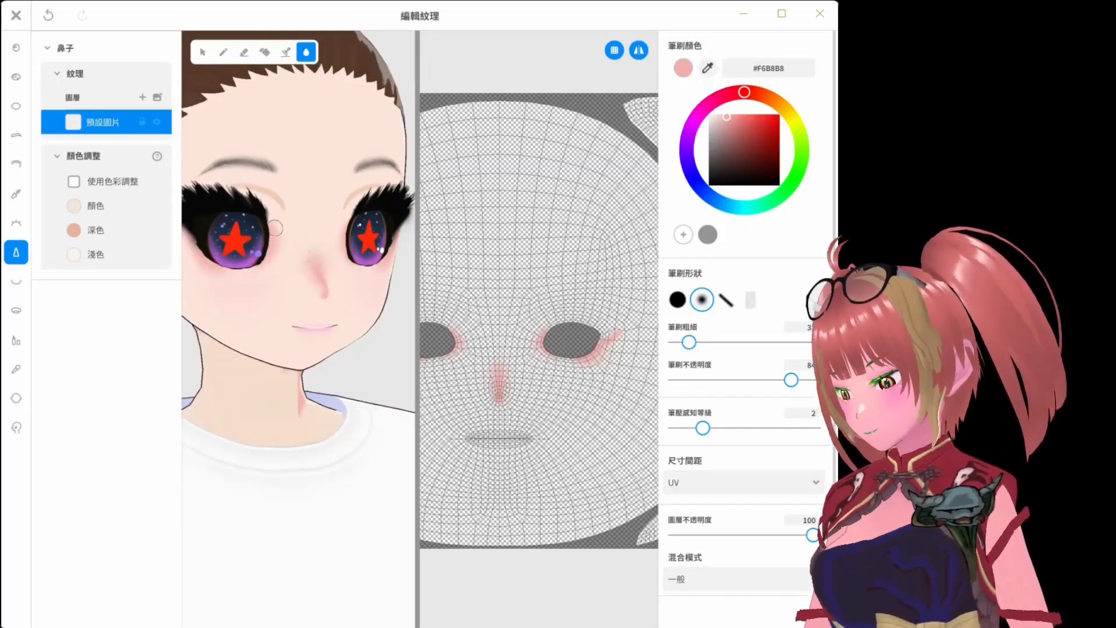
pyautogui.moveTo(274, 228); pyautogui.dragTo(244, 224, button='right')
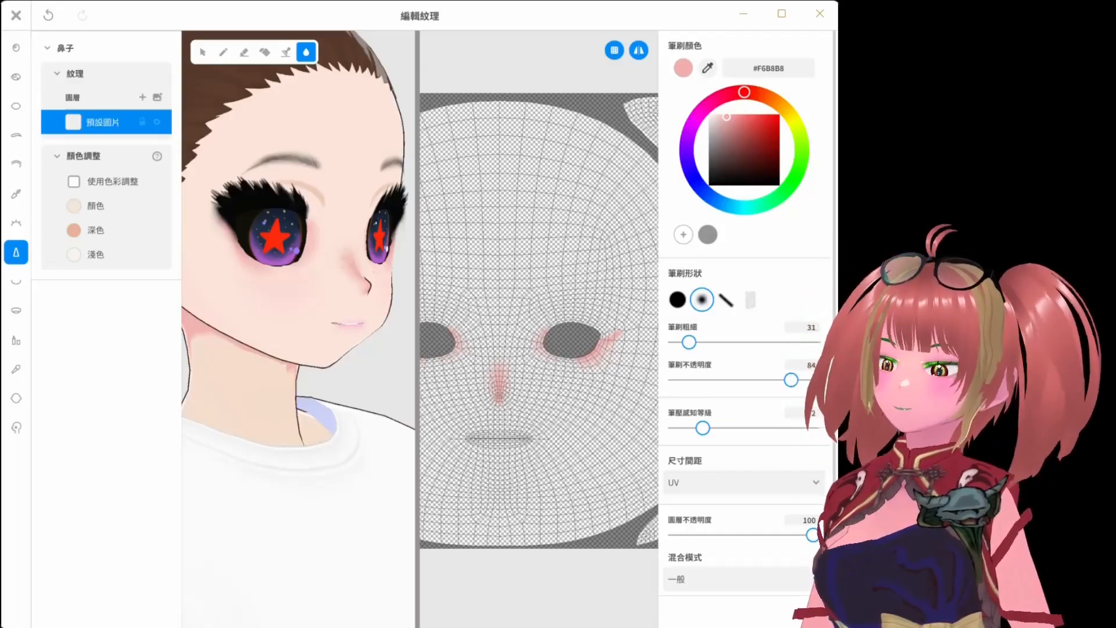
pyautogui.moveTo(314, 244); pyautogui.dragTo(285, 244, button='right')
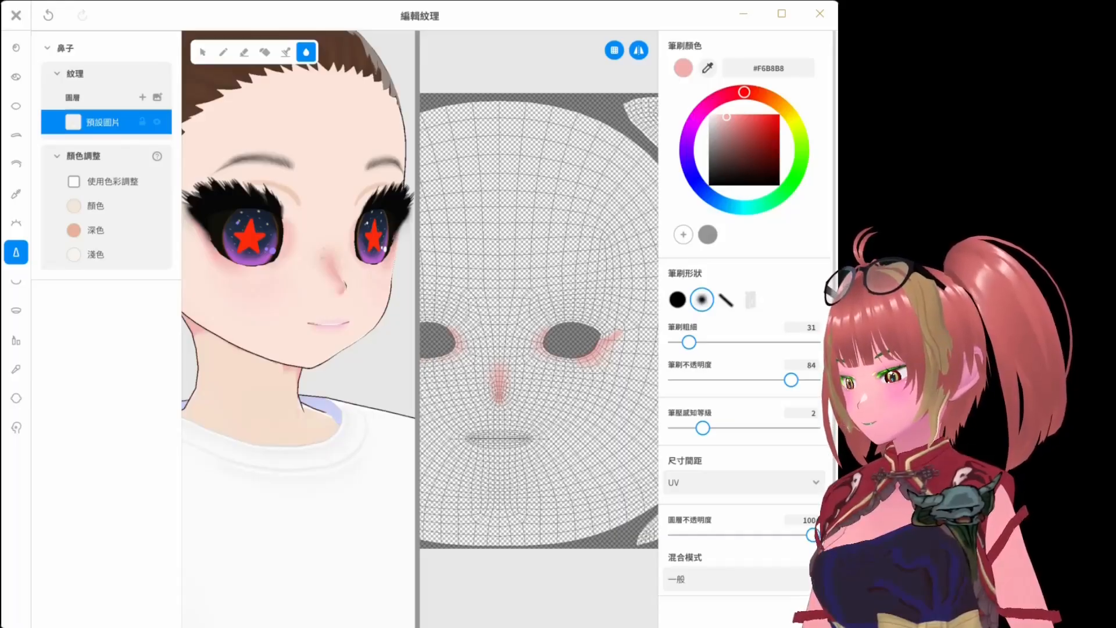
# Review the iris and eye-highlight textures, and go to the face paint texture.
pyautogui.click(15, 48)
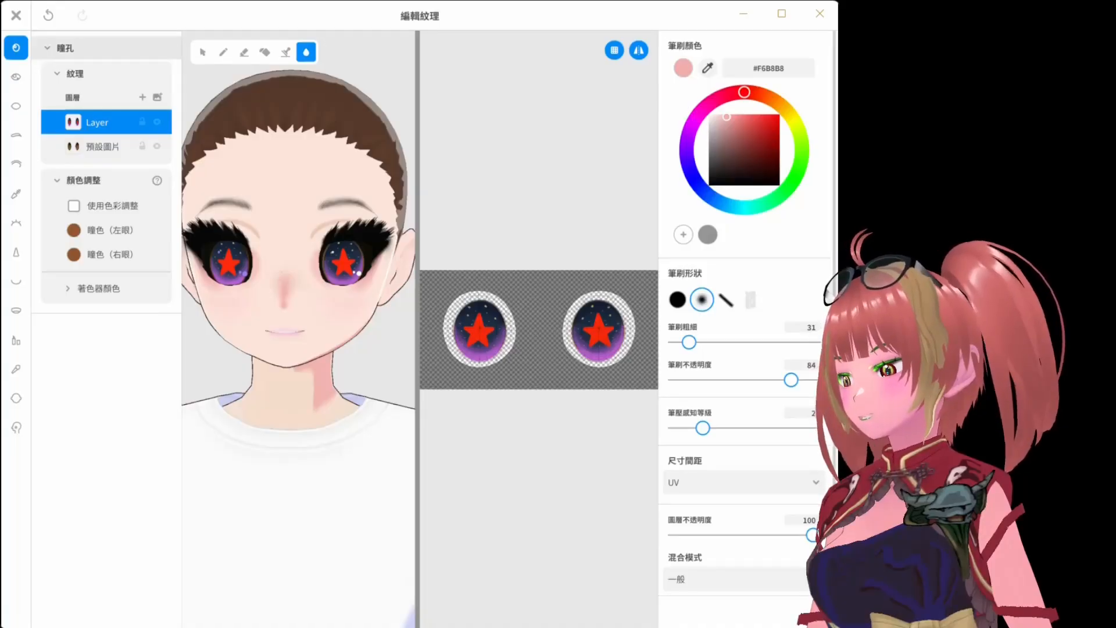
pyautogui.click(15, 77)
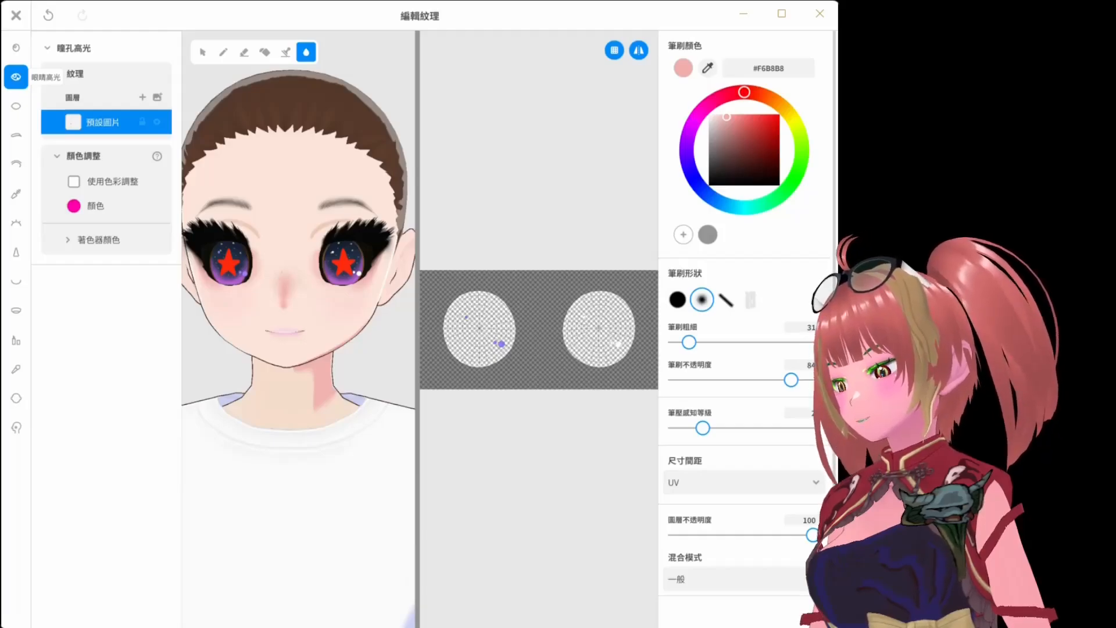
pyautogui.click(16, 427)
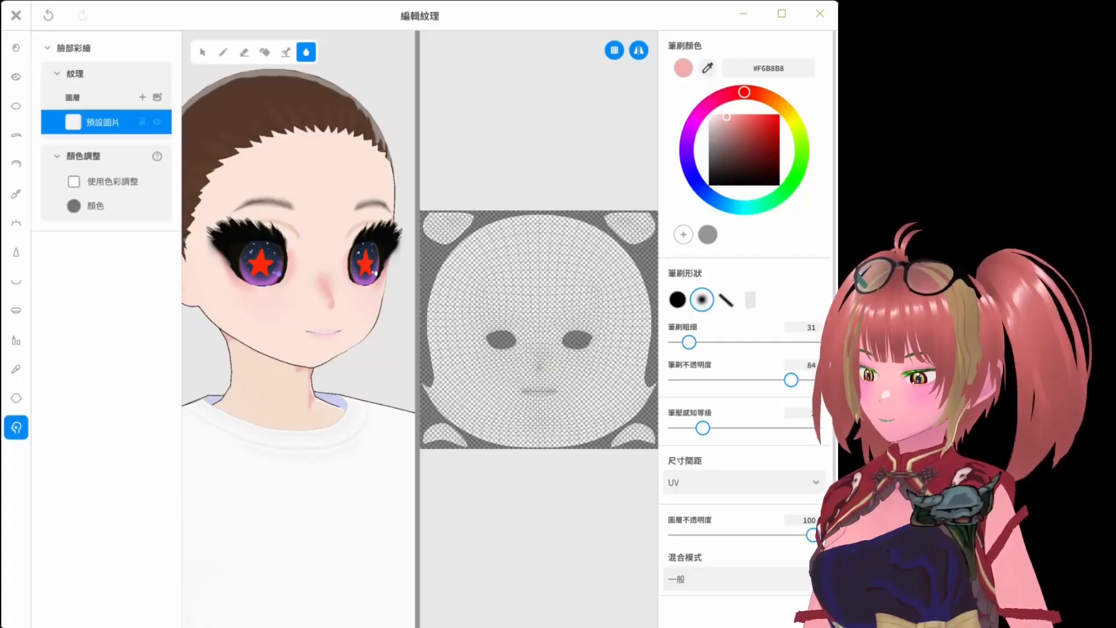
pyautogui.scroll(3, 250, 317)
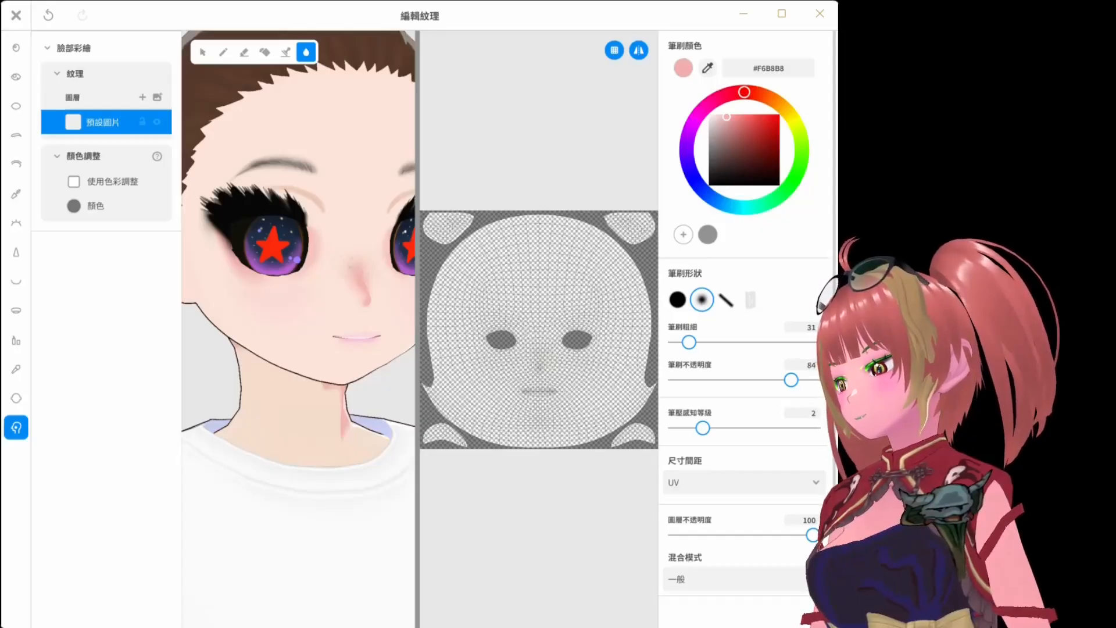
# On a new face paint layer, draw mirrored eye-shaped cheek markings with #B62525 outlines and #6C6360 pupils.
pyautogui.click(142, 97)
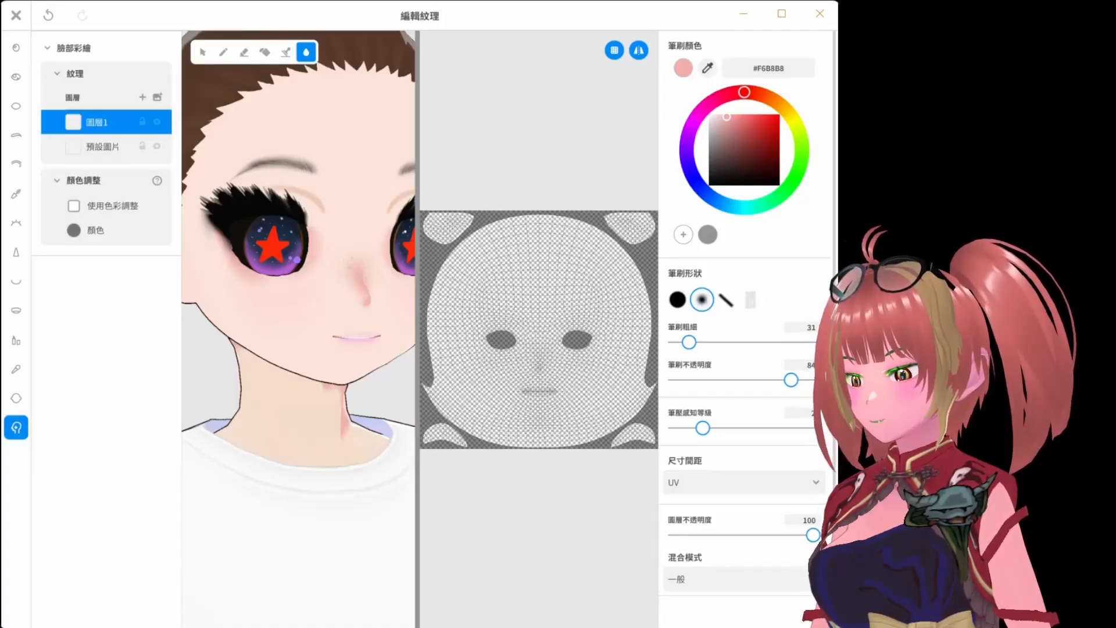
pyautogui.hotkey('ctrl', 'z')
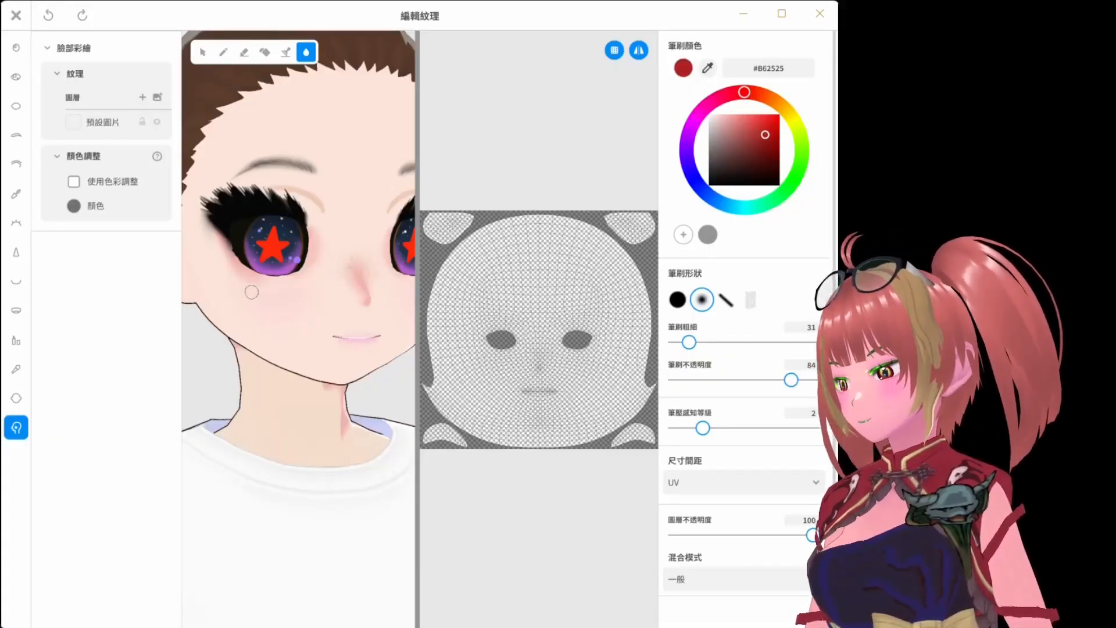
pyautogui.press('b')
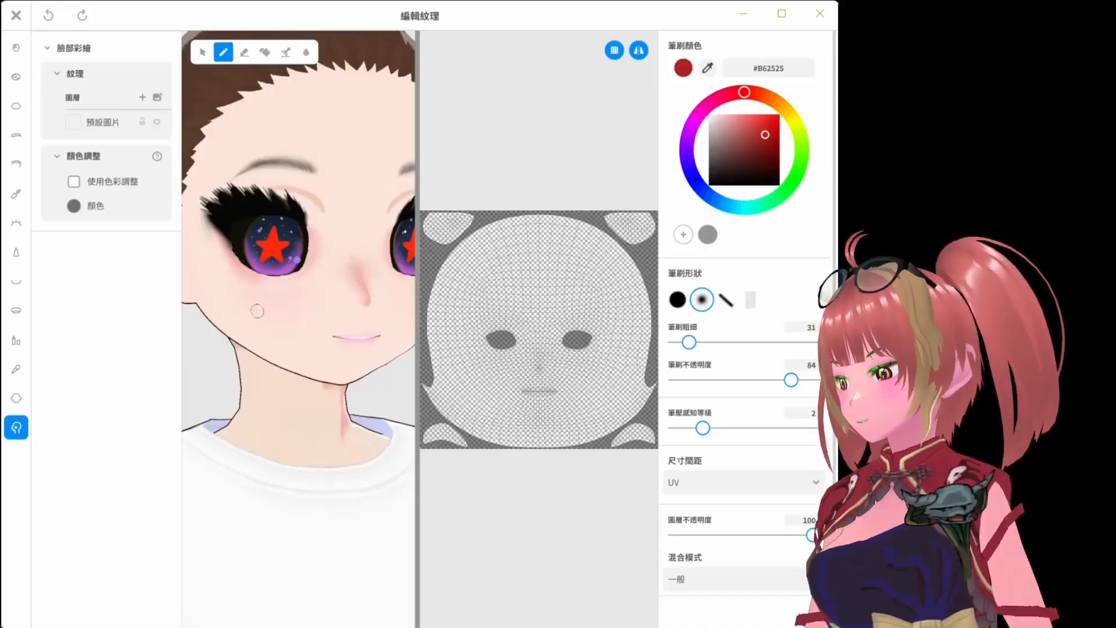
pyautogui.moveTo(257, 311)
pyautogui.mouseDown()
pyautogui.moveTo(198, 250)
pyautogui.moveTo(259, 321)
pyautogui.mouseUp()
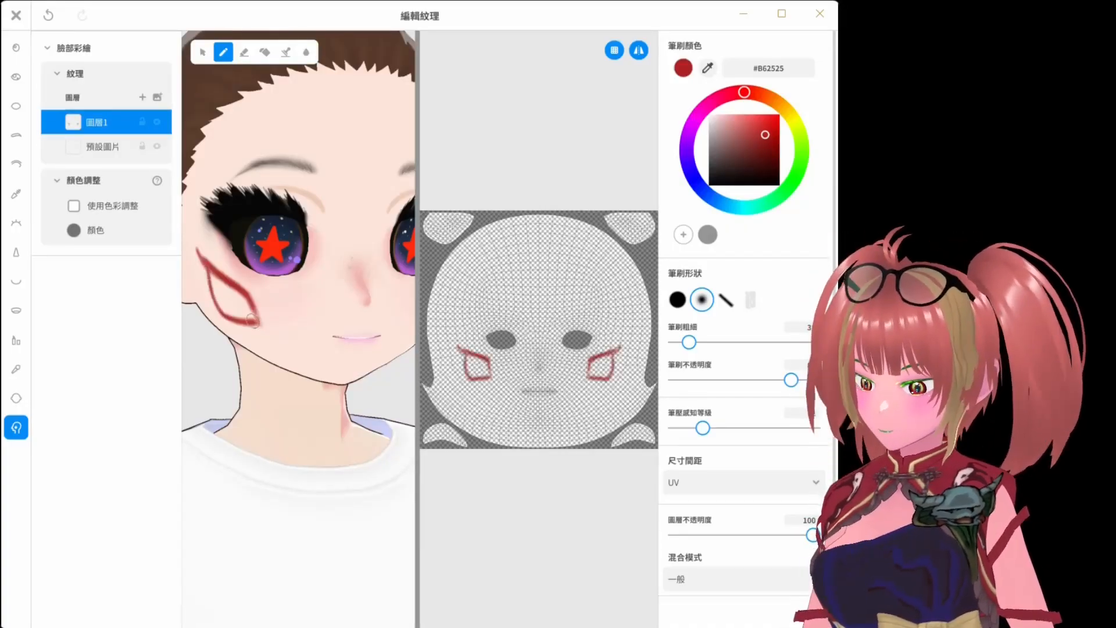
pyautogui.moveTo(262, 323); pyautogui.dragTo(329, 311, button='right')
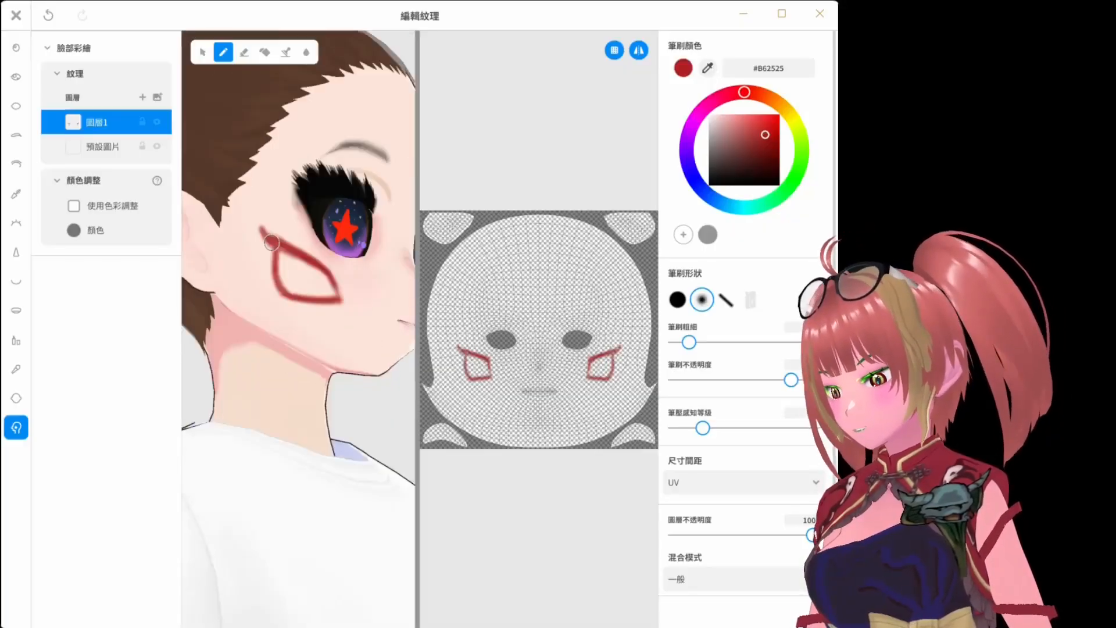
pyautogui.moveTo(271, 243); pyautogui.dragTo(321, 281)
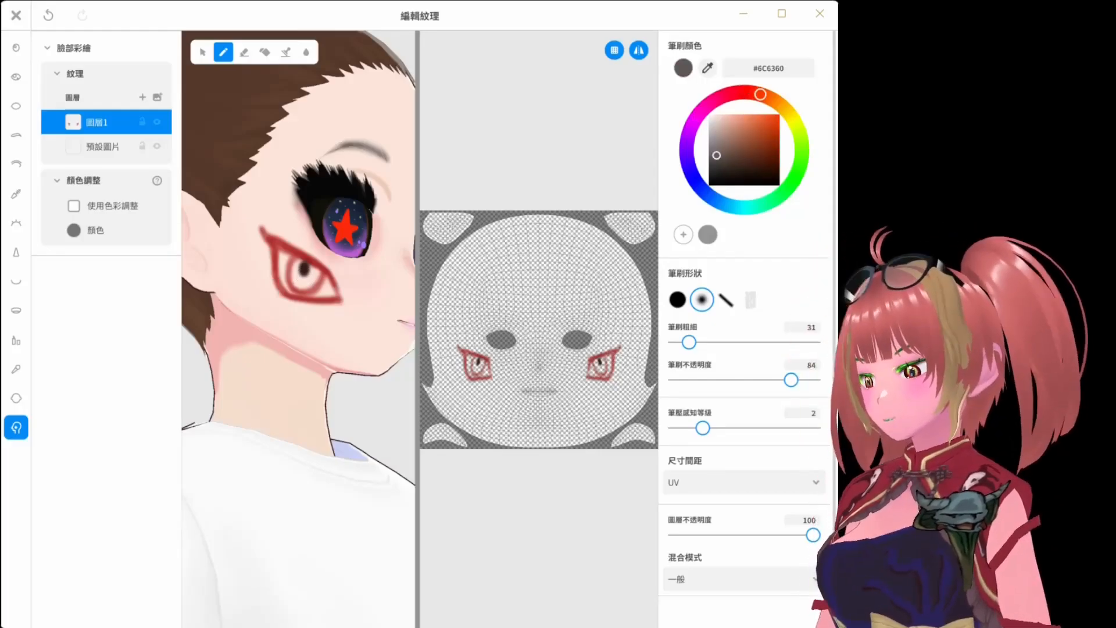
# Shade the cheek-eye irises in #6C6360 and fill the surrounding eye whites with pinks #CE8BC5 and #E8ABE0.
pyautogui.moveTo(298, 272); pyautogui.dragTo(314, 278)
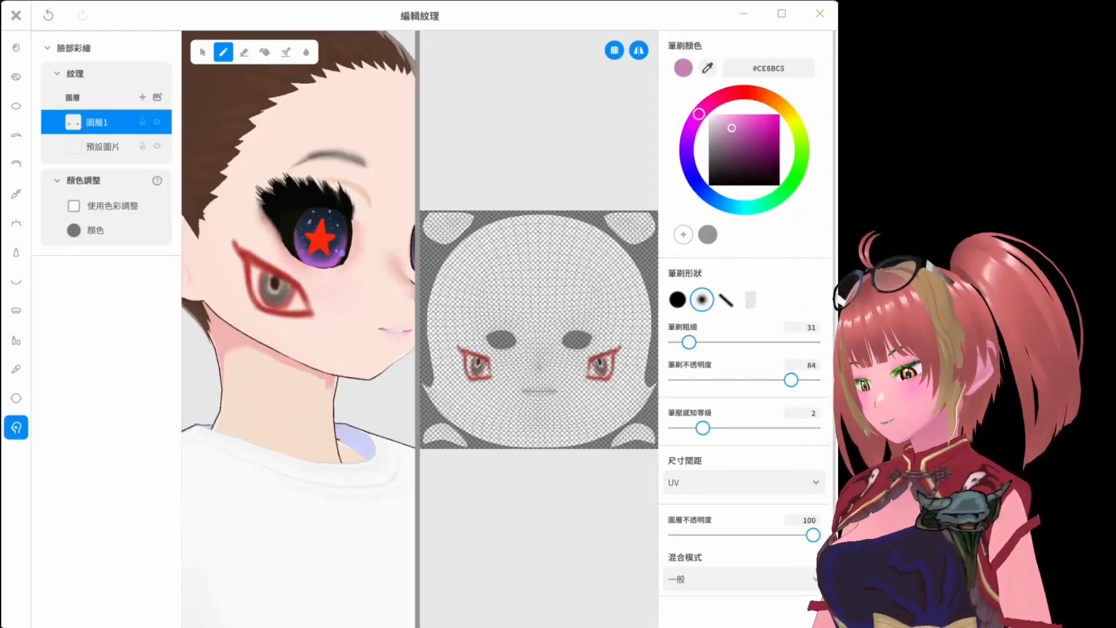
pyautogui.moveTo(254, 271)
pyautogui.mouseDown()
pyautogui.moveTo(270, 304)
pyautogui.moveTo(247, 259)
pyautogui.mouseUp()
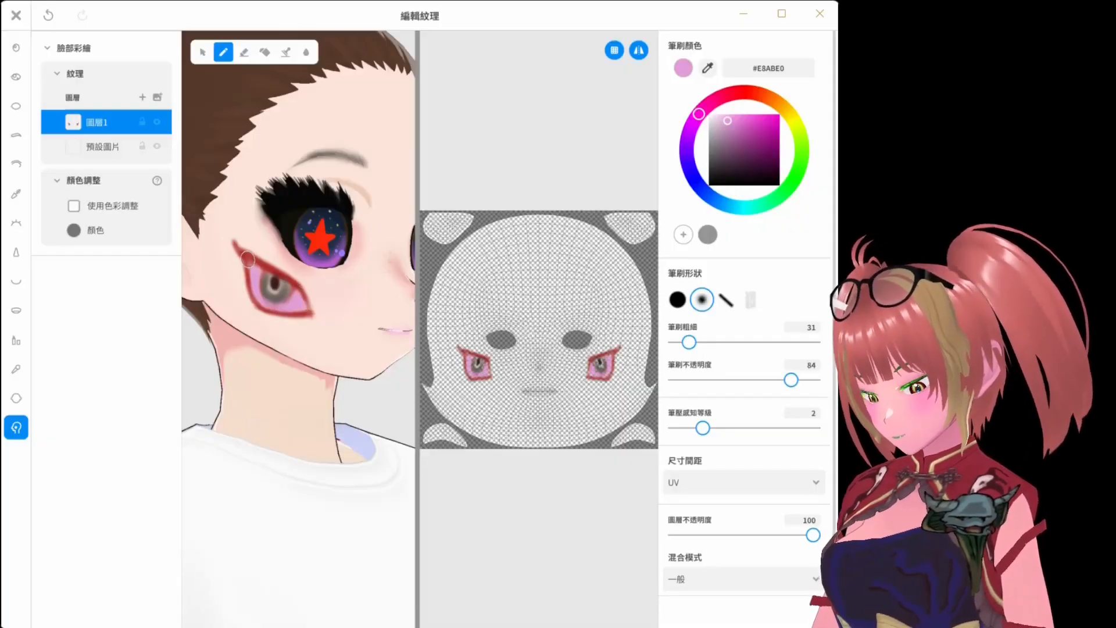
# Line the edges of the cheek eyes with near-black #0D0B0D, undo a stray stroke and soften the line with the blur tool.
pyautogui.click(718, 181)
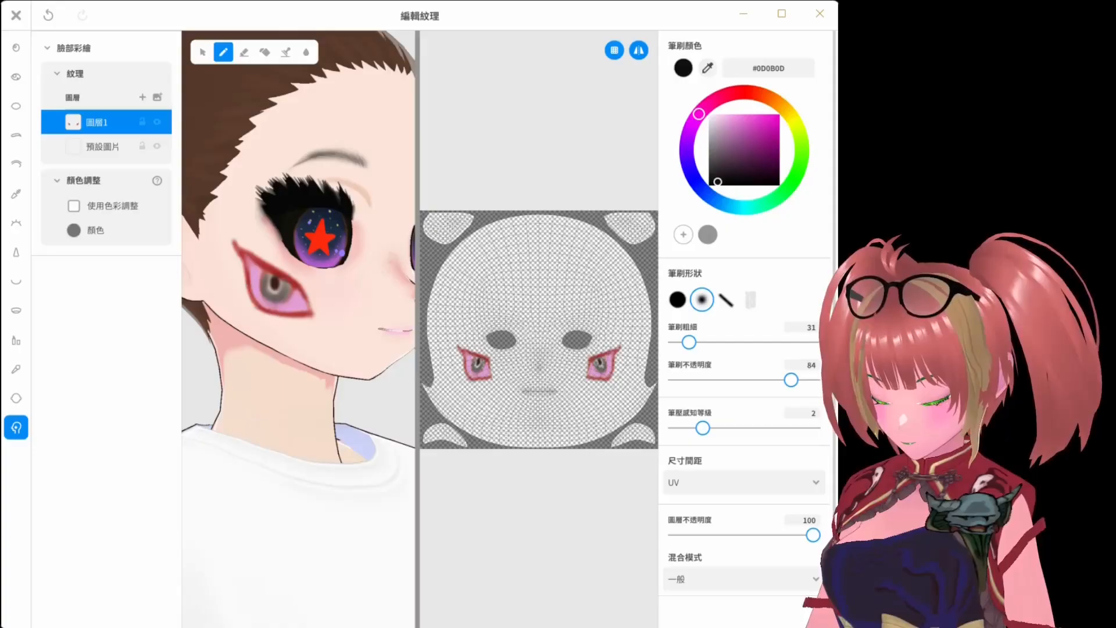
pyautogui.click(677, 300)
pyautogui.hotkey('ctrl', 'z')
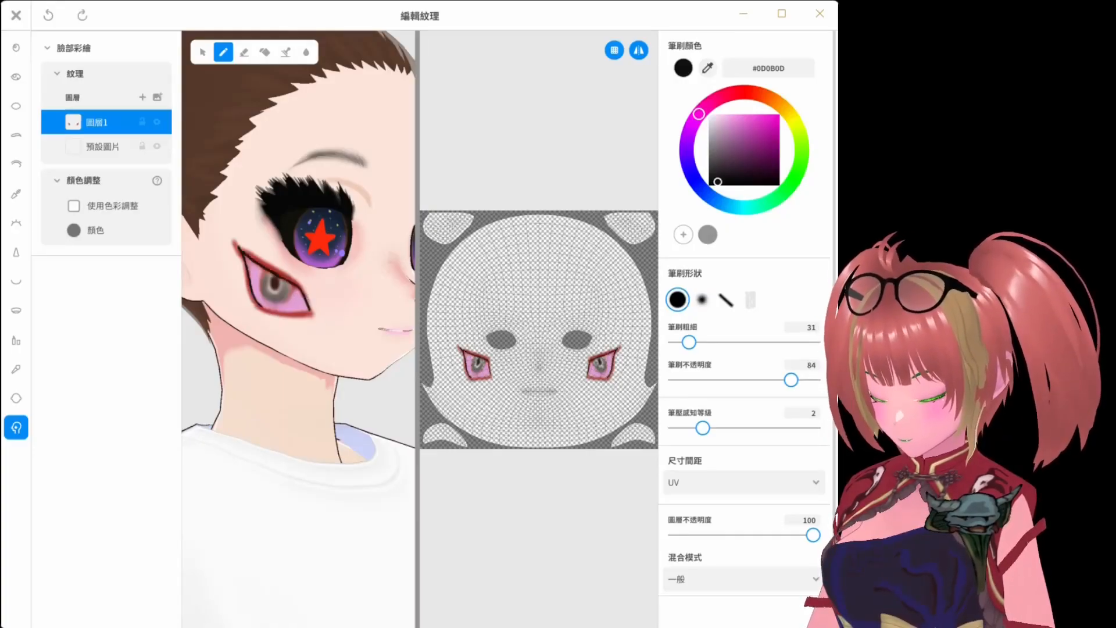
pyautogui.click(306, 52)
pyautogui.moveTo(235, 244); pyautogui.dragTo(244, 255)
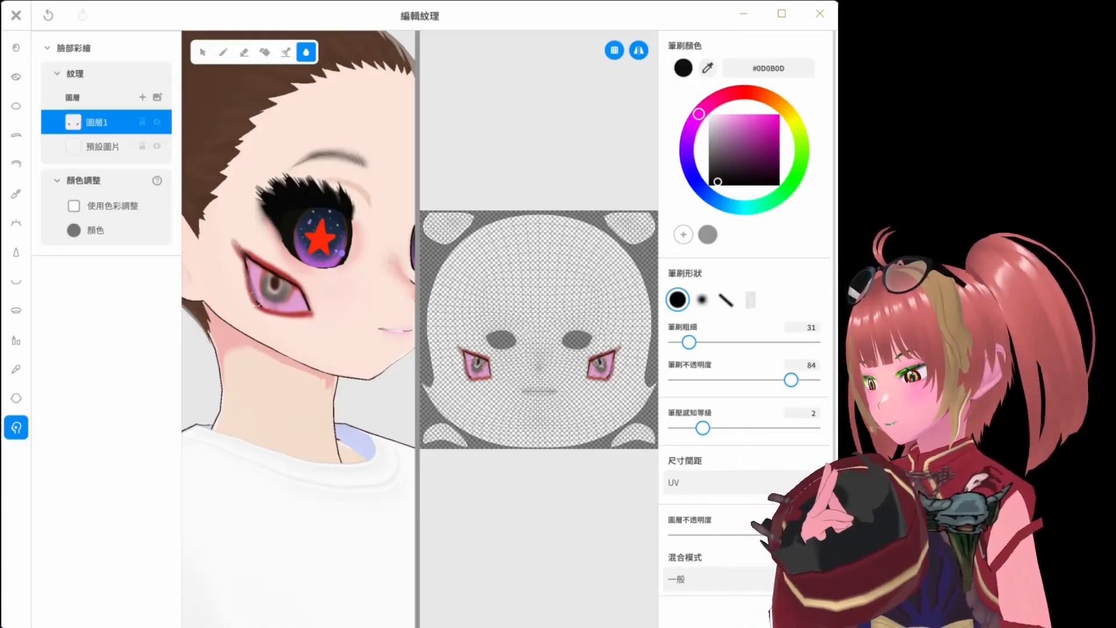
# At 69 brush opacity, draw soft #0D0B0D lashes above the cheek eyes and #D85F73 tear-like drips below them.
pyautogui.moveTo(791, 380); pyautogui.dragTo(736, 380)
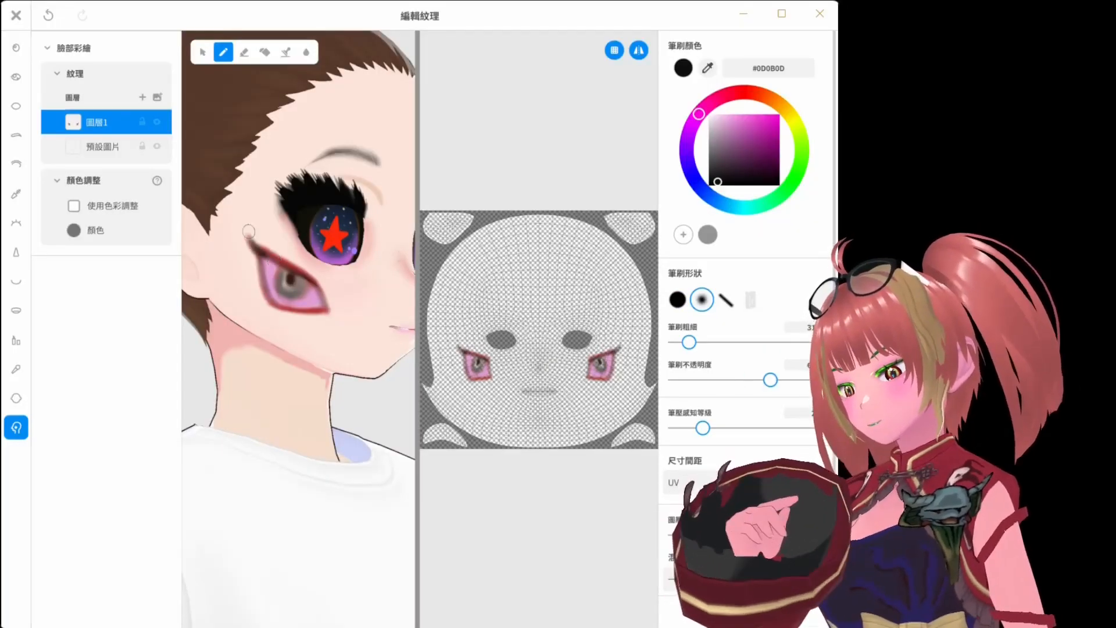
pyautogui.moveTo(248, 231)
pyautogui.mouseDown()
pyautogui.moveTo(303, 293)
pyautogui.moveTo(278, 275)
pyautogui.mouseUp()
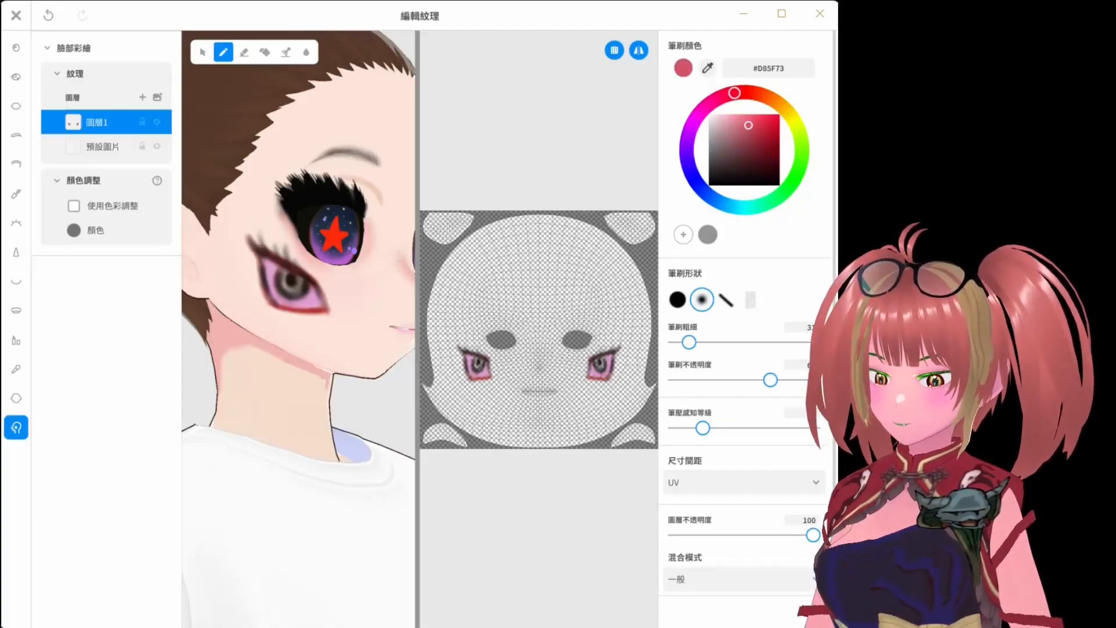
pyautogui.moveTo(273, 303); pyautogui.dragTo(278, 341)
pyautogui.moveTo(322, 311); pyautogui.dragTo(323, 342)
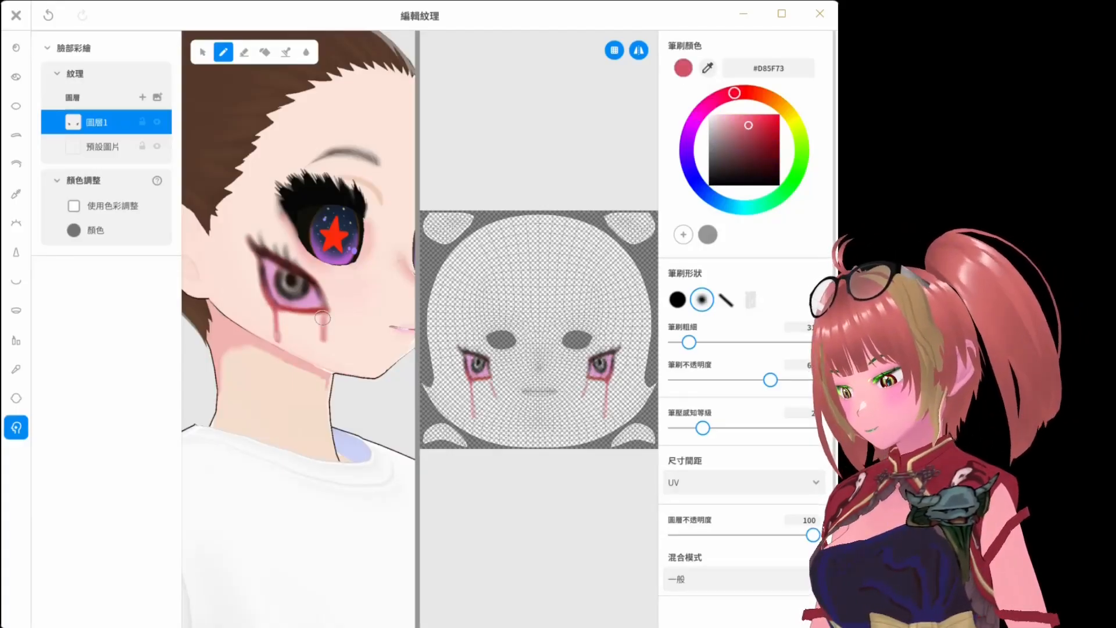
# Thin and hollow out the red drips under the cheek eyes with the hard round eraser, checking them from several angles.
pyautogui.scroll(2, 323, 318)
pyautogui.hotkey('ctrl', 'y')
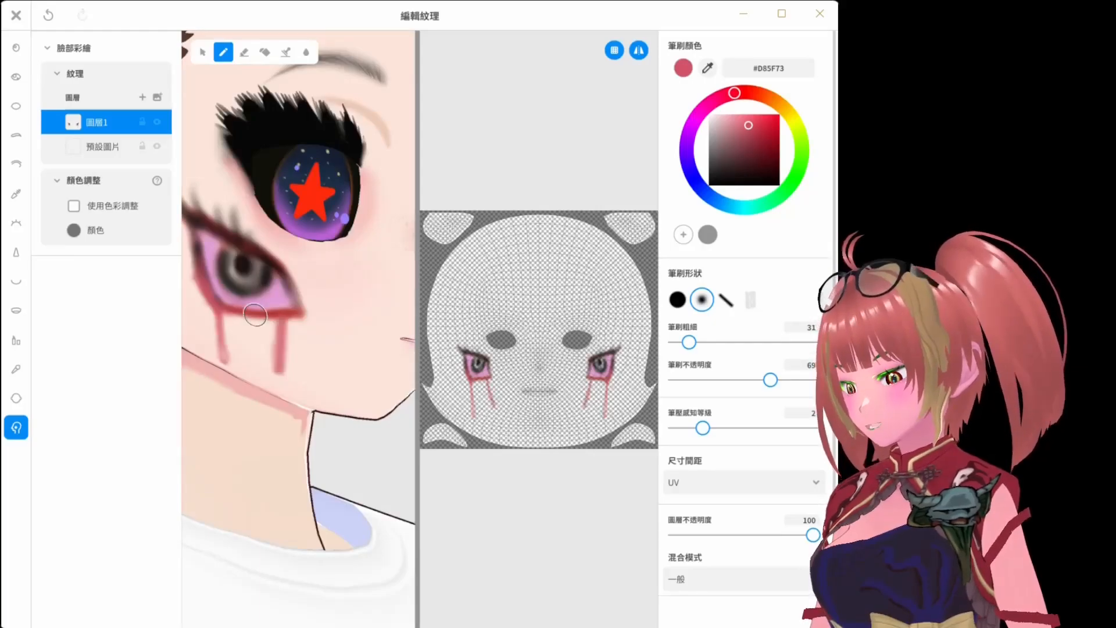
pyautogui.press('e')
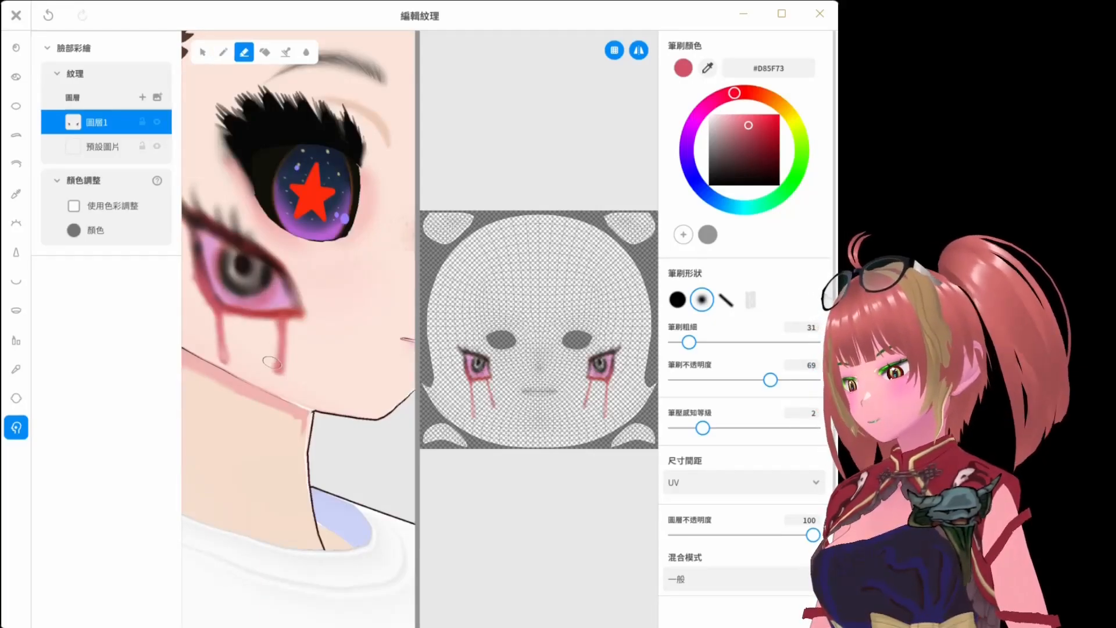
pyautogui.moveTo(289, 329); pyautogui.dragTo(289, 366)
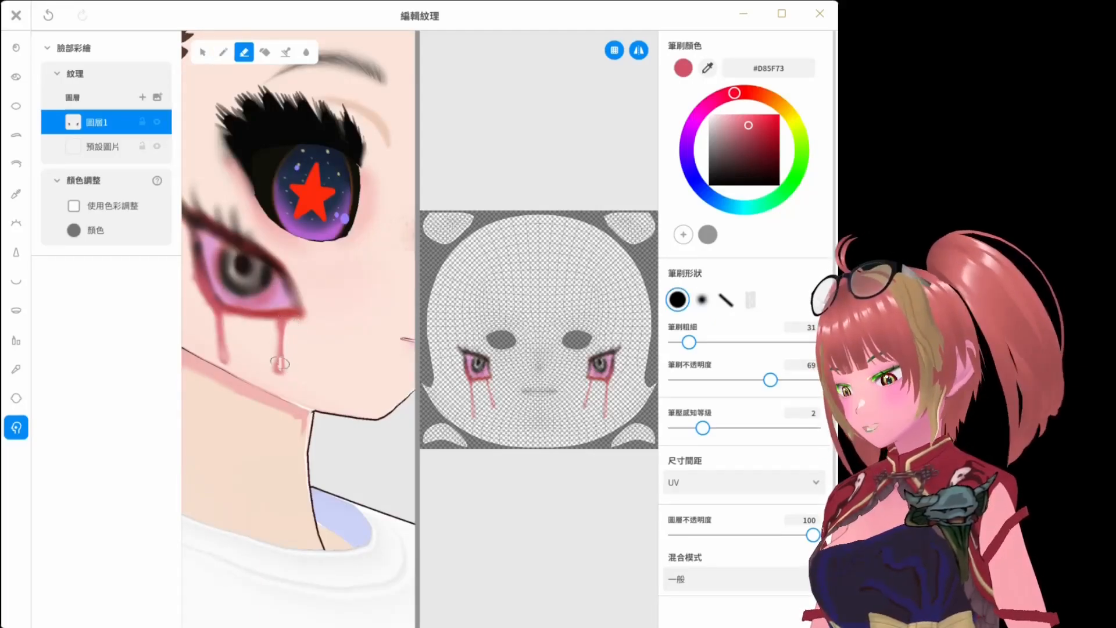
pyautogui.moveTo(279, 363); pyautogui.dragTo(308, 363, button='right')
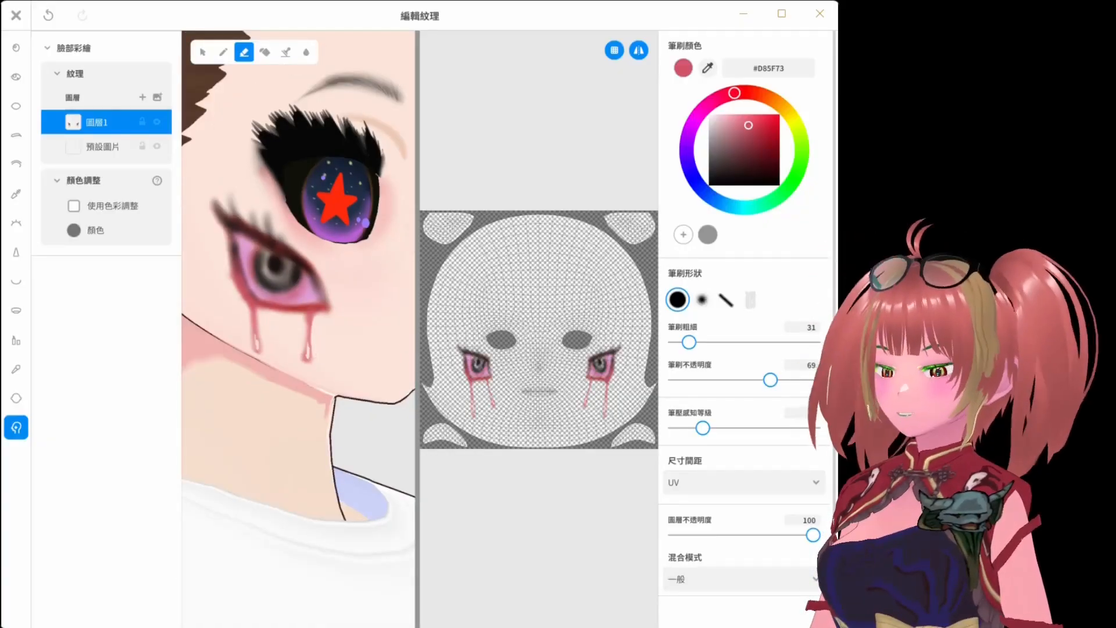
pyautogui.moveTo(273, 267); pyautogui.dragTo(317, 258, button='right')
pyautogui.moveTo(316, 259); pyautogui.dragTo(320, 234)
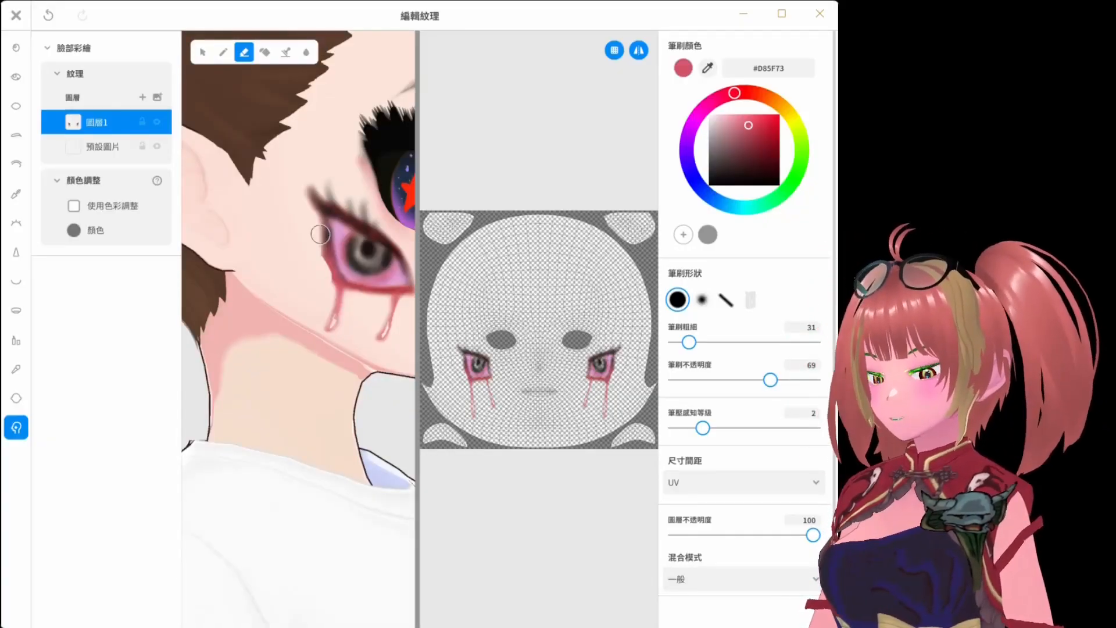
pyautogui.moveTo(321, 234); pyautogui.dragTo(273, 239, button='right')
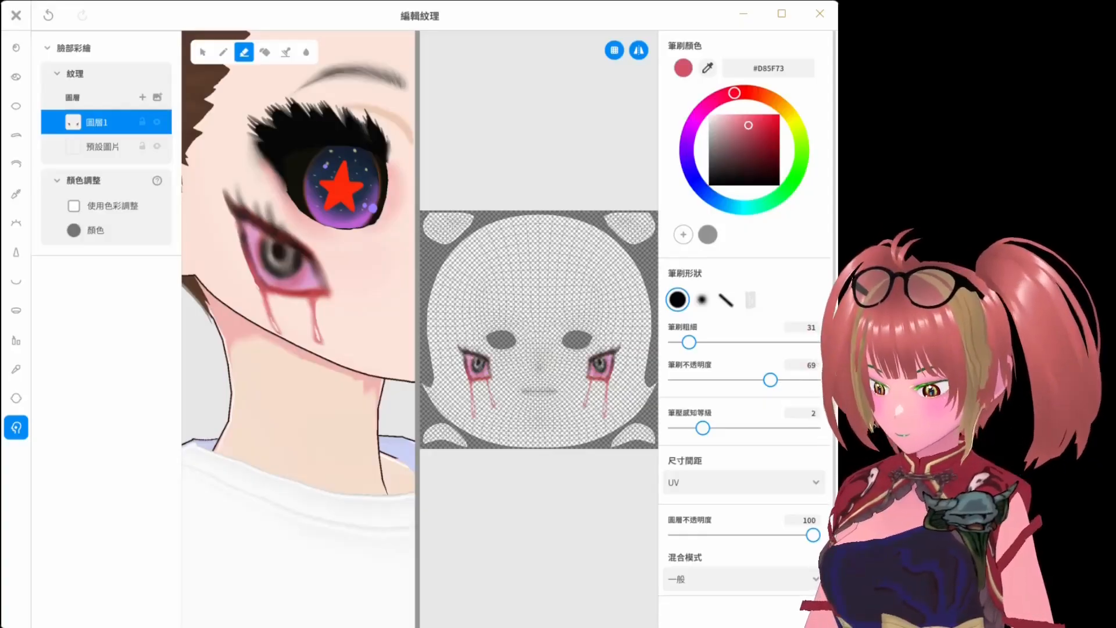
# Recolour the cheek-eye whites with soft #78FFAE green and tint the irises with #78D3FF blue.
pyautogui.scroll(-3, 299, 261)
pyautogui.click(223, 52)
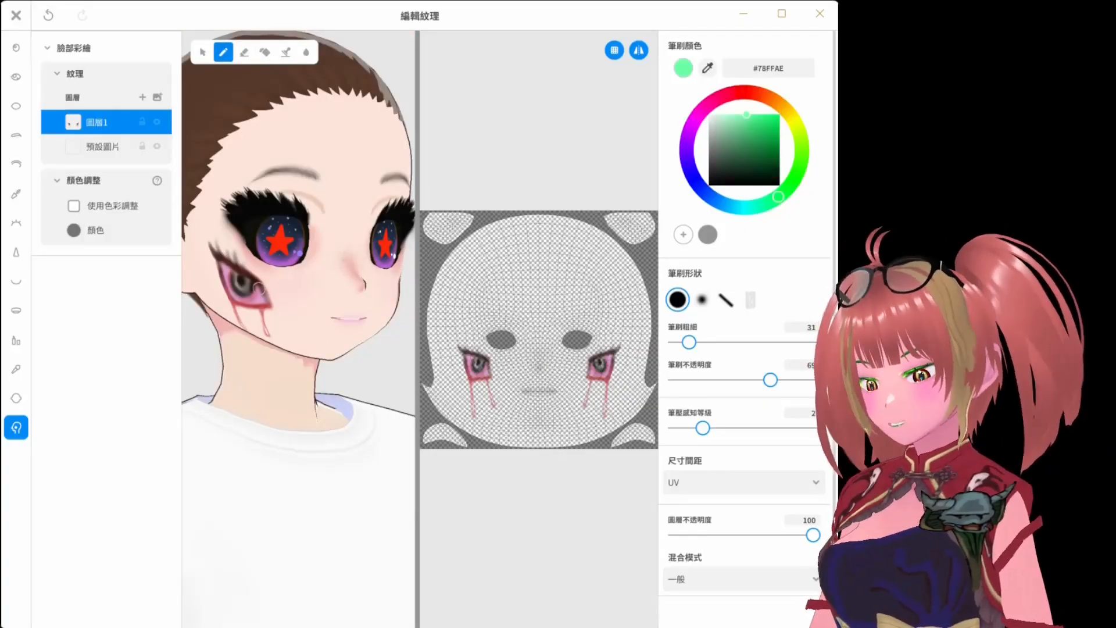
pyautogui.moveTo(257, 290); pyautogui.dragTo(252, 300)
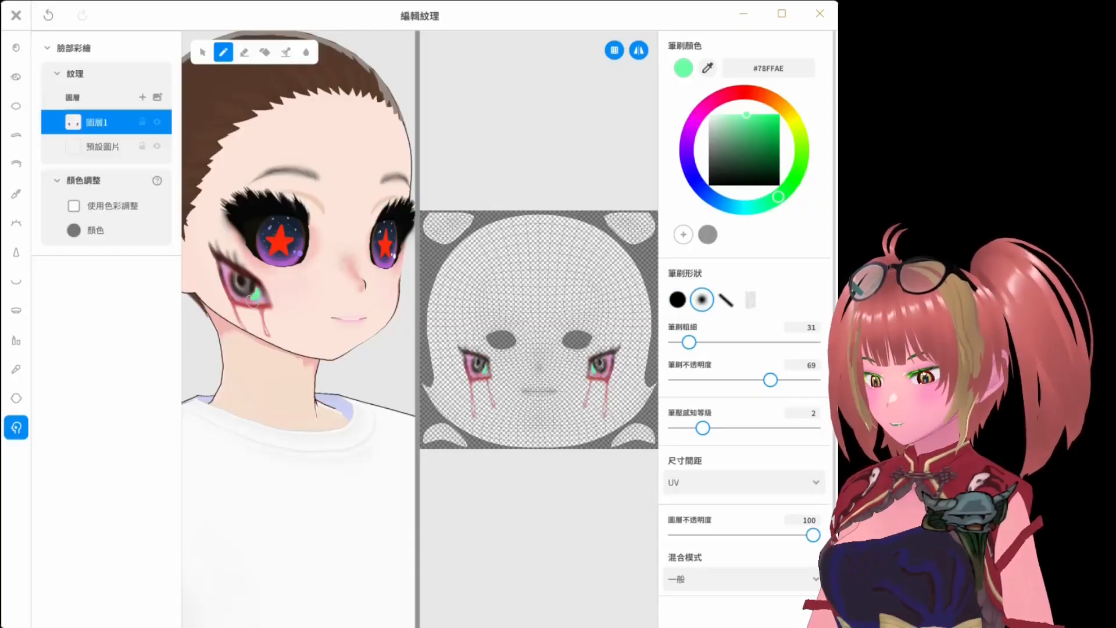
pyautogui.moveTo(252, 300); pyautogui.dragTo(232, 283)
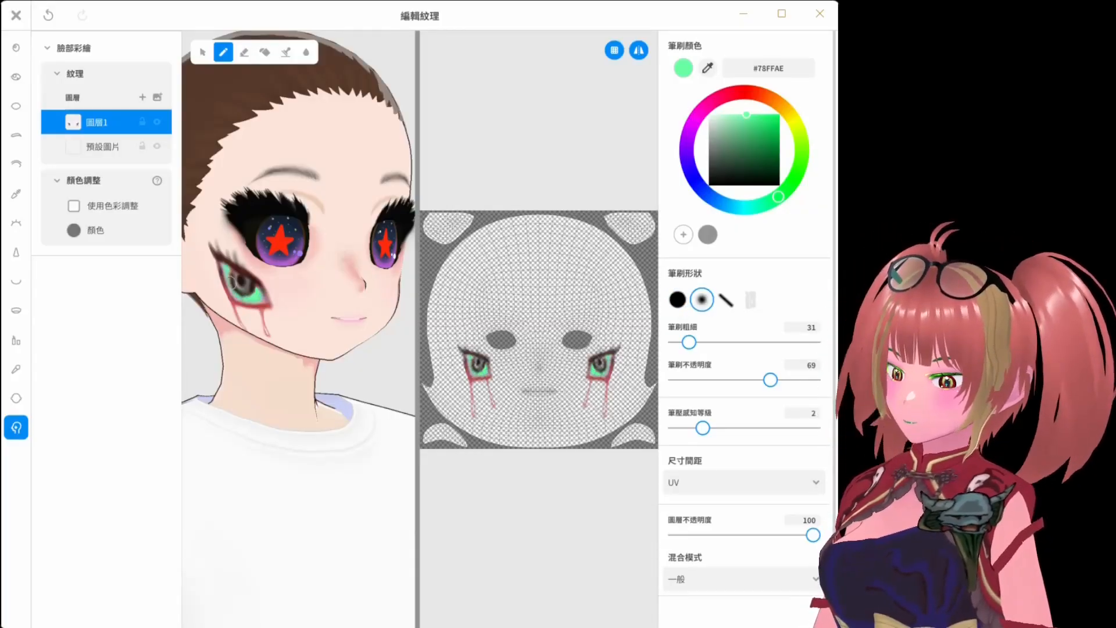
pyautogui.moveTo(777, 197); pyautogui.dragTo(725, 204)
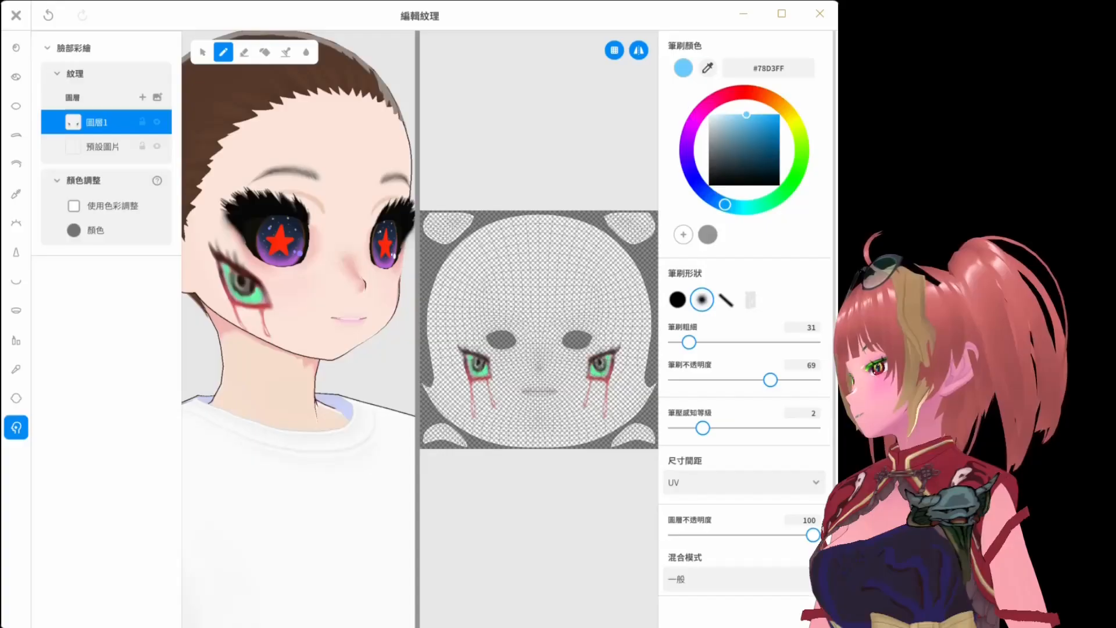
pyautogui.moveTo(239, 280); pyautogui.dragTo(250, 289)
pyautogui.moveTo(257, 295)
pyautogui.mouseDown(button='right')
pyautogui.moveTo(214, 311)
pyautogui.moveTo(259, 295)
pyautogui.mouseUp(button='right')
# Paint mirrored branching vein markings across the forehead in #FF78AA pink, extending side branches towards the temples.
pyautogui.click(723, 96)
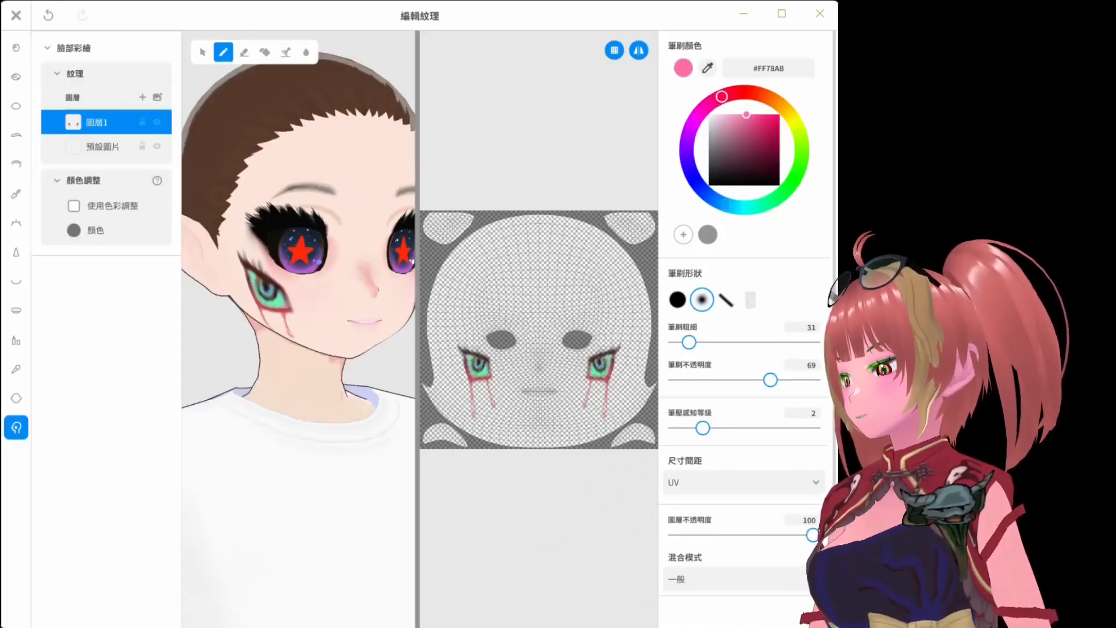
pyautogui.moveTo(303, 120); pyautogui.dragTo(334, 169)
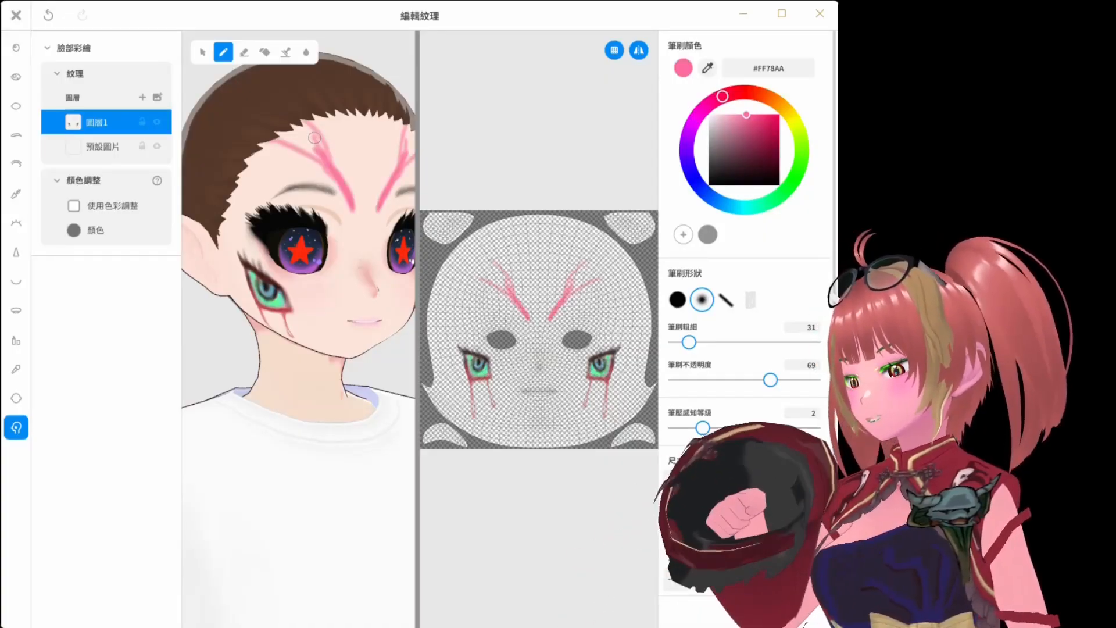
pyautogui.moveTo(259, 296); pyautogui.dragTo(215, 299, button='right')
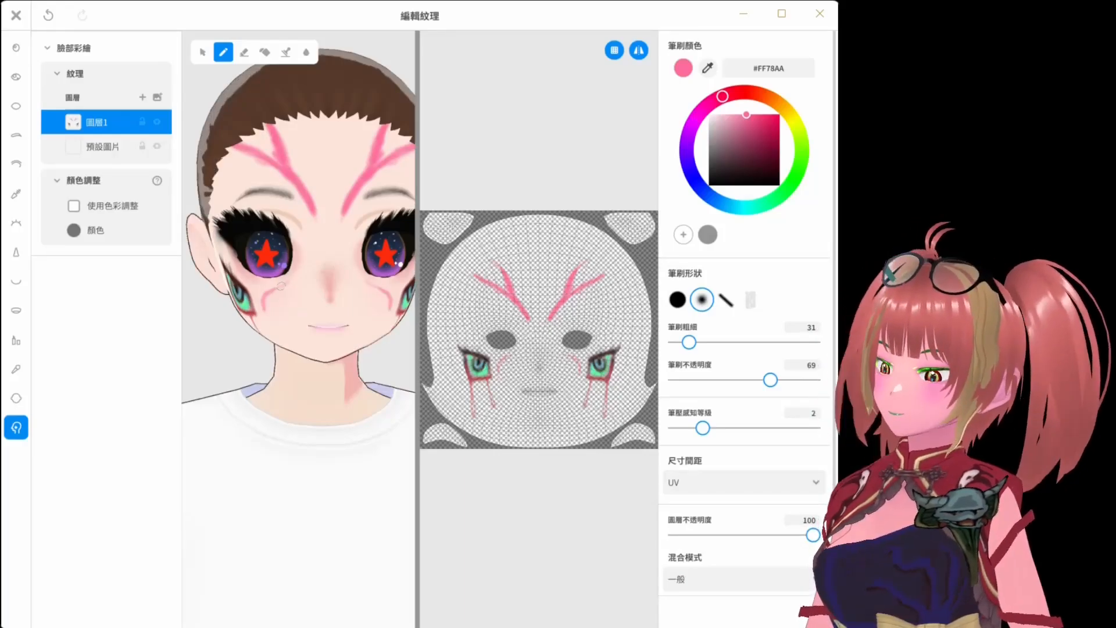
pyautogui.moveTo(281, 286); pyautogui.dragTo(250, 174, button='right')
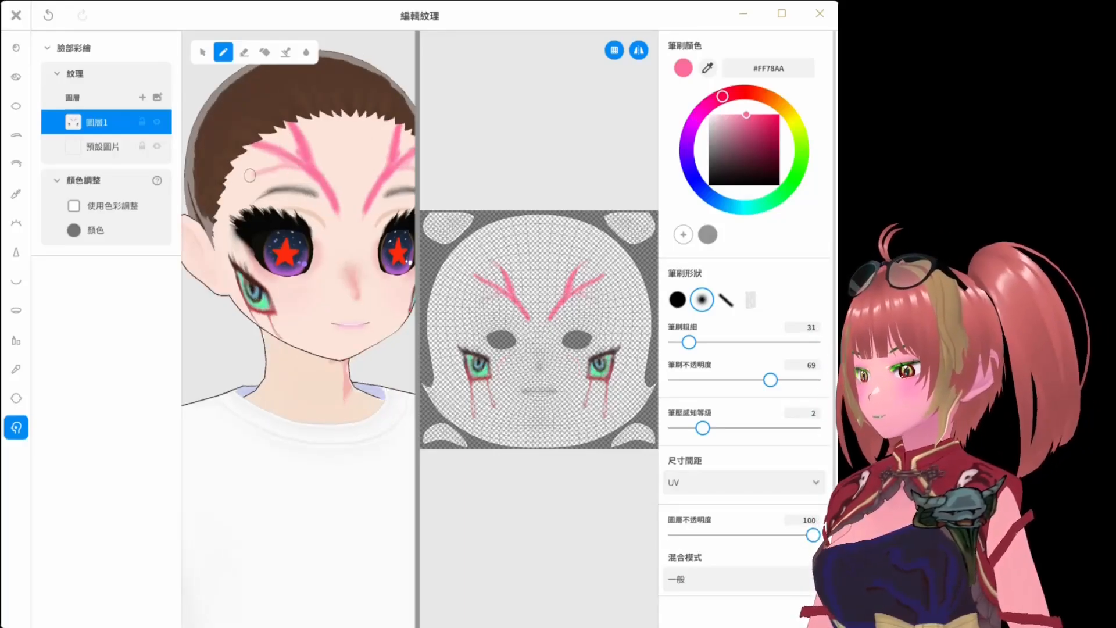
pyautogui.moveTo(250, 175); pyautogui.dragTo(240, 163)
# Deepen the forehead veins with #C7293F red strokes and trim their edges with the soft eraser.
pyautogui.click(736, 93)
pyautogui.click(765, 129)
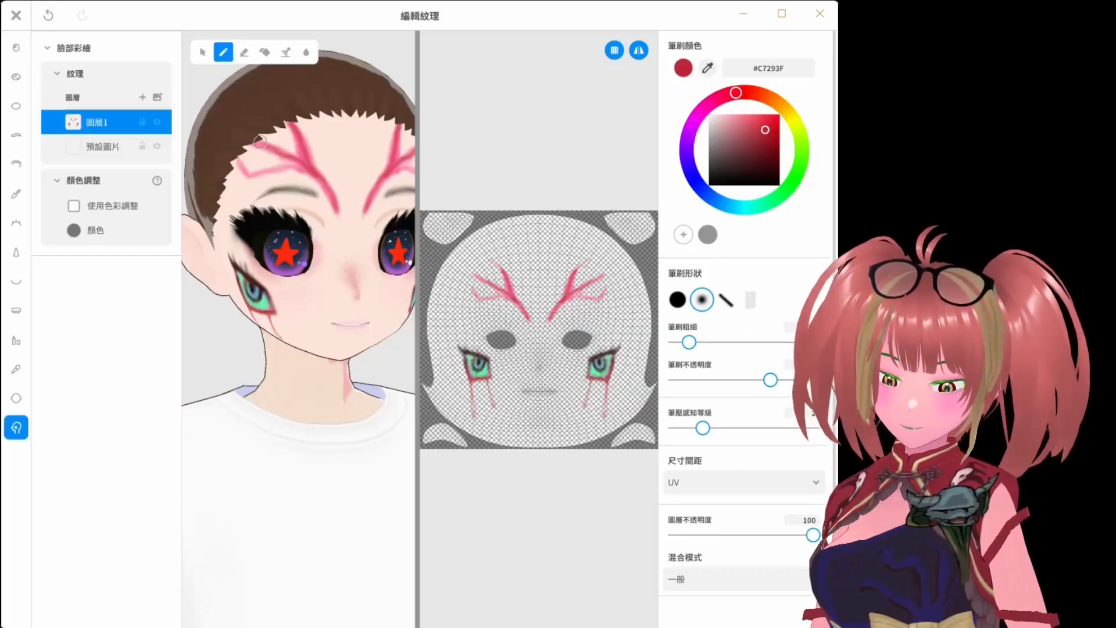
pyautogui.press('e')
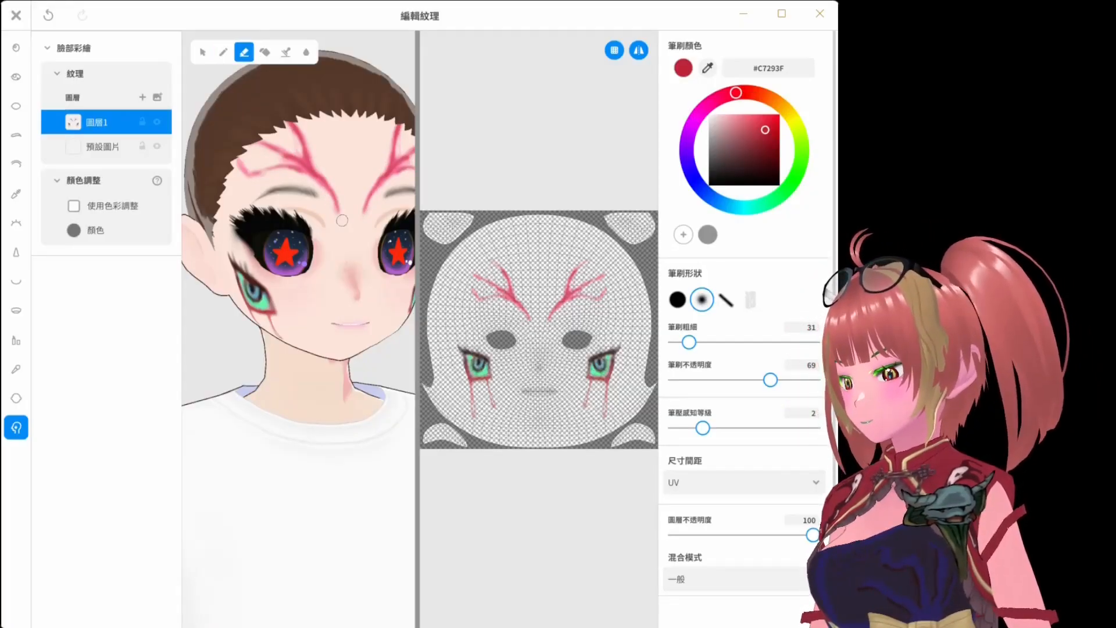
pyautogui.moveTo(265, 152); pyautogui.dragTo(314, 154, button='right')
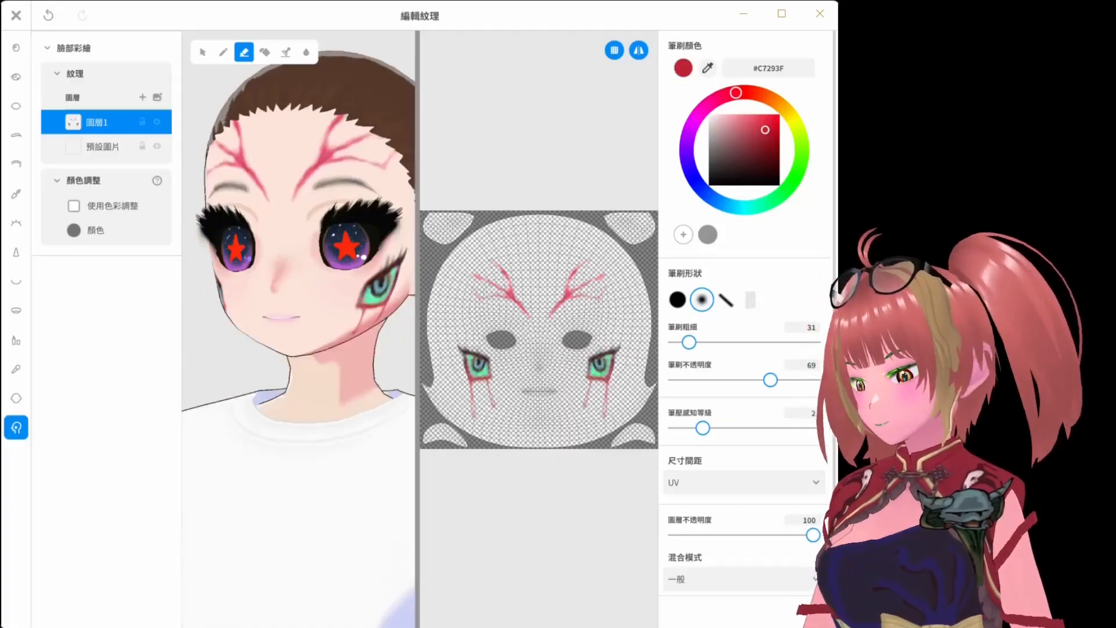
# Change the eyebrow texture's adjustment colour to vivid red and the eyelid texture's dark colour to #FF3B67.
pyautogui.click(16, 135)
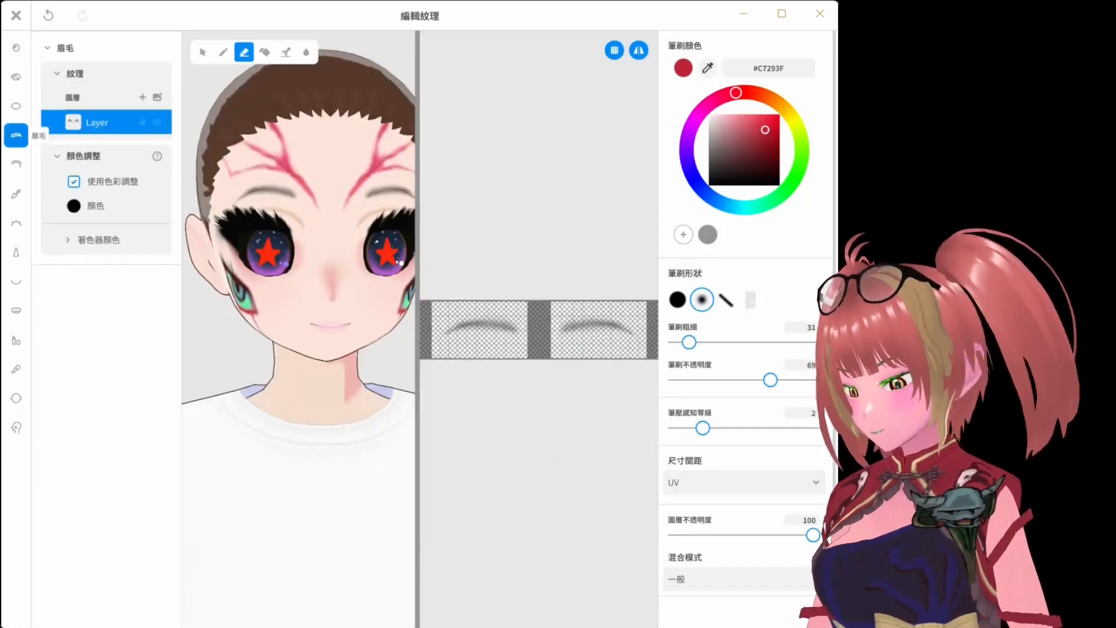
pyautogui.click(74, 206)
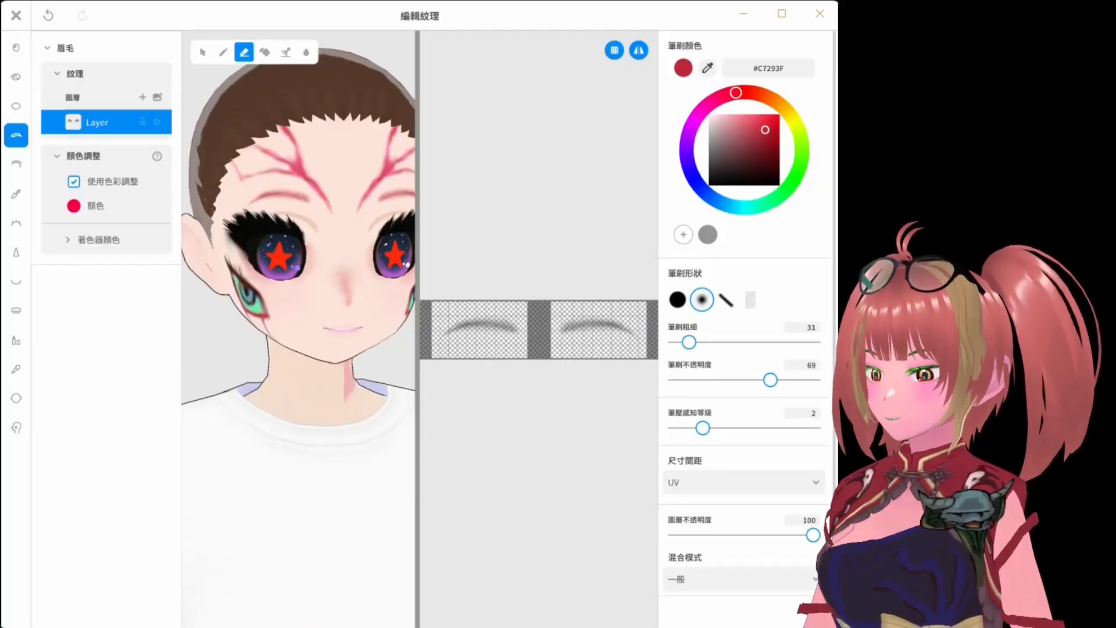
pyautogui.click(16, 223)
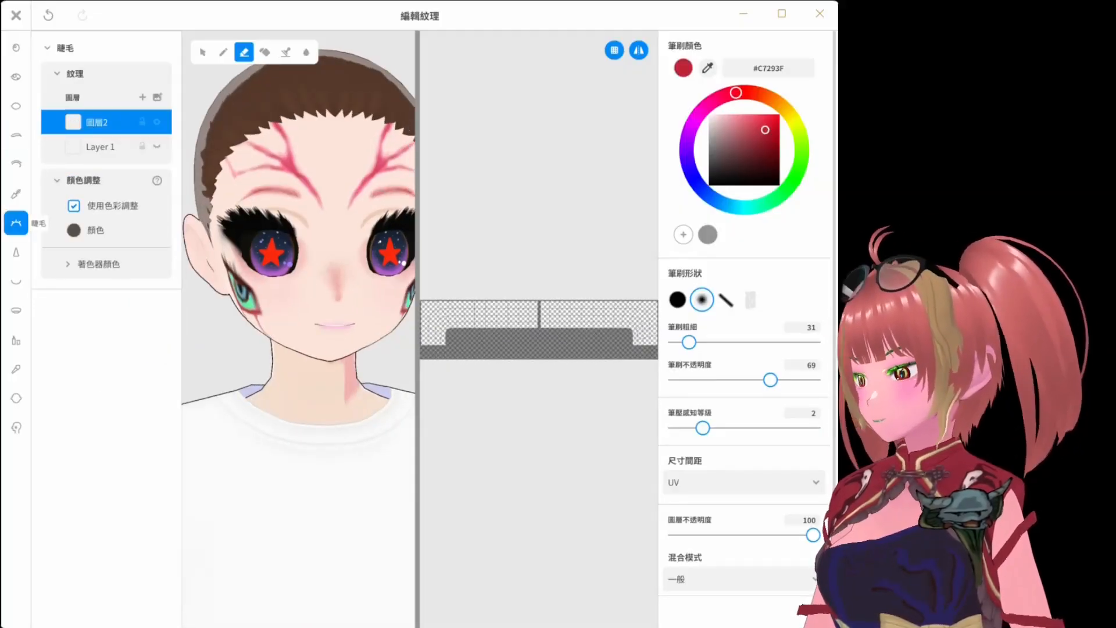
pyautogui.click(17, 164)
pyautogui.click(73, 254)
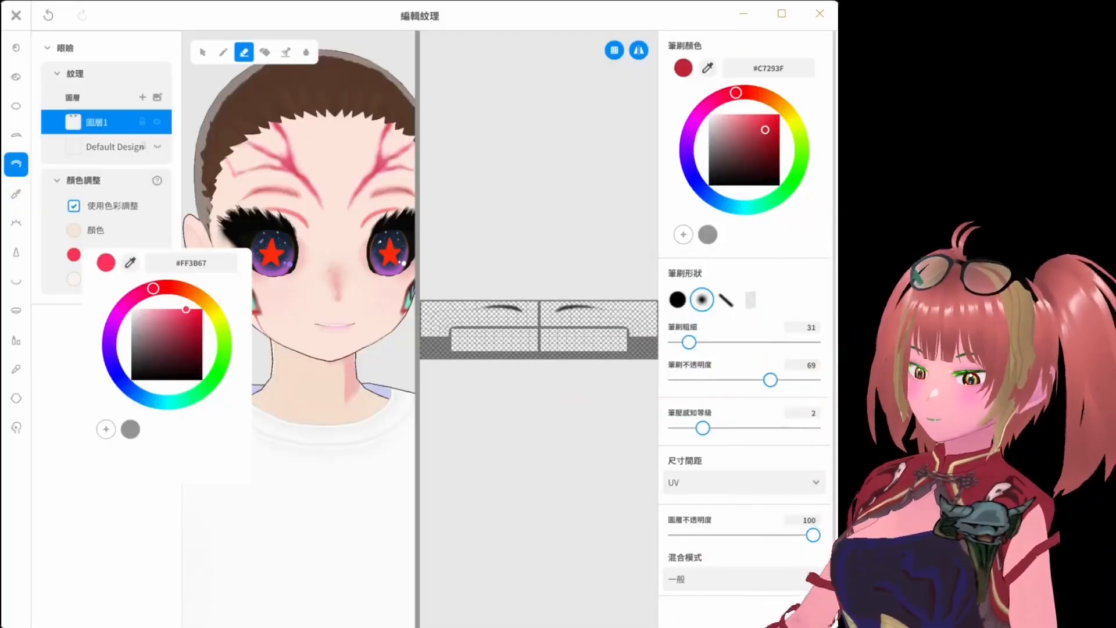
pyautogui.moveTo(349, 325); pyautogui.dragTo(297, 338, button='right')
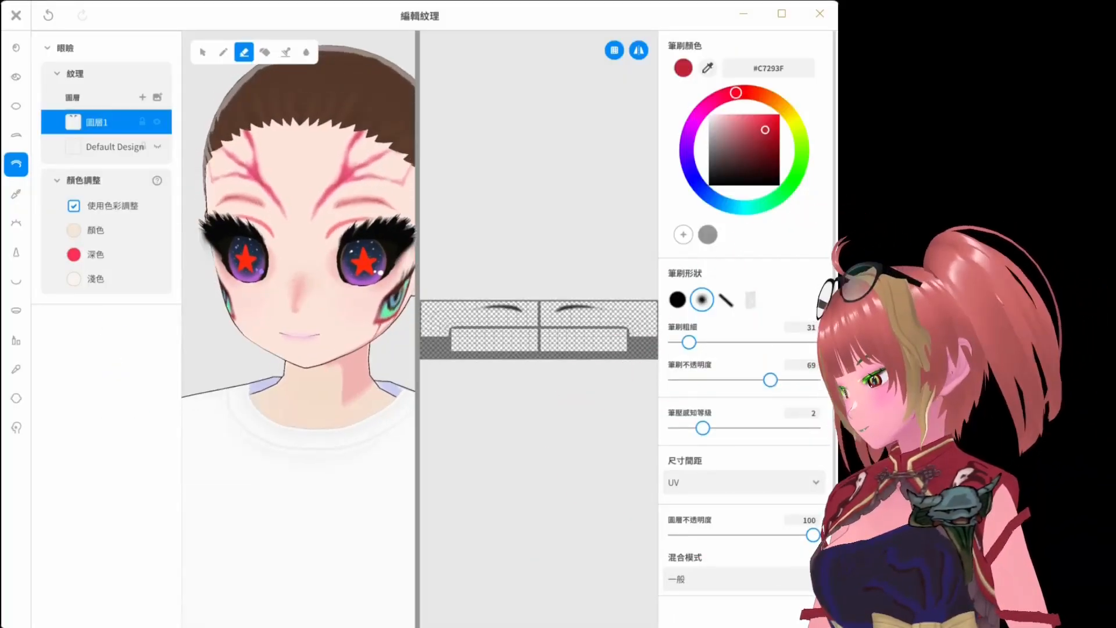
# On the face skin texture, try painting #C7293F red strokes beneath the eye opening, and undo them.
pyautogui.click(16, 311)
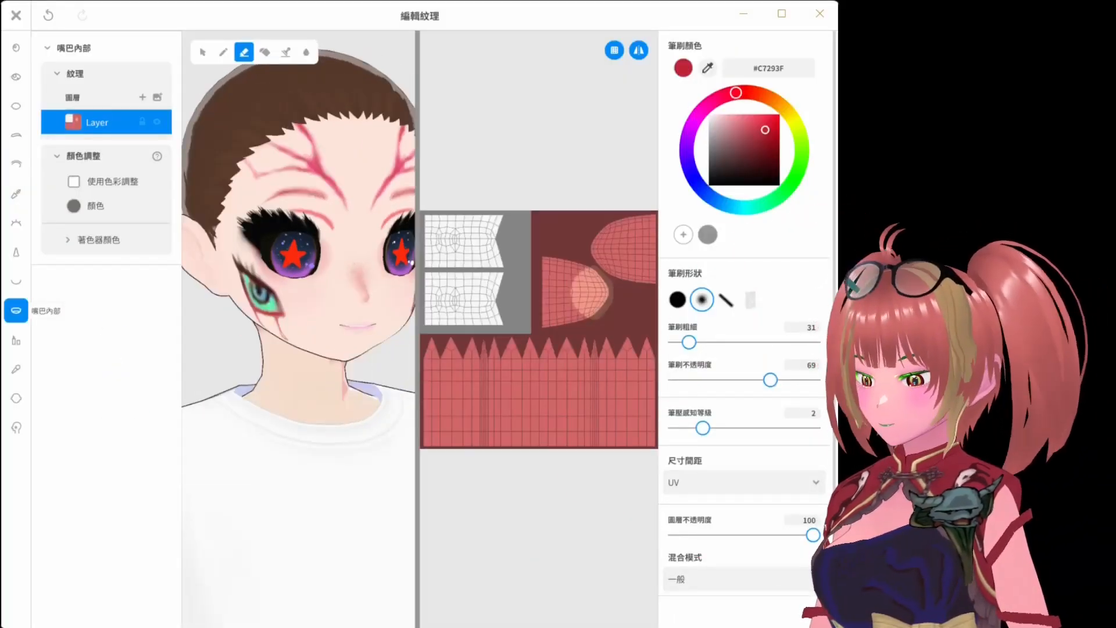
pyautogui.click(16, 398)
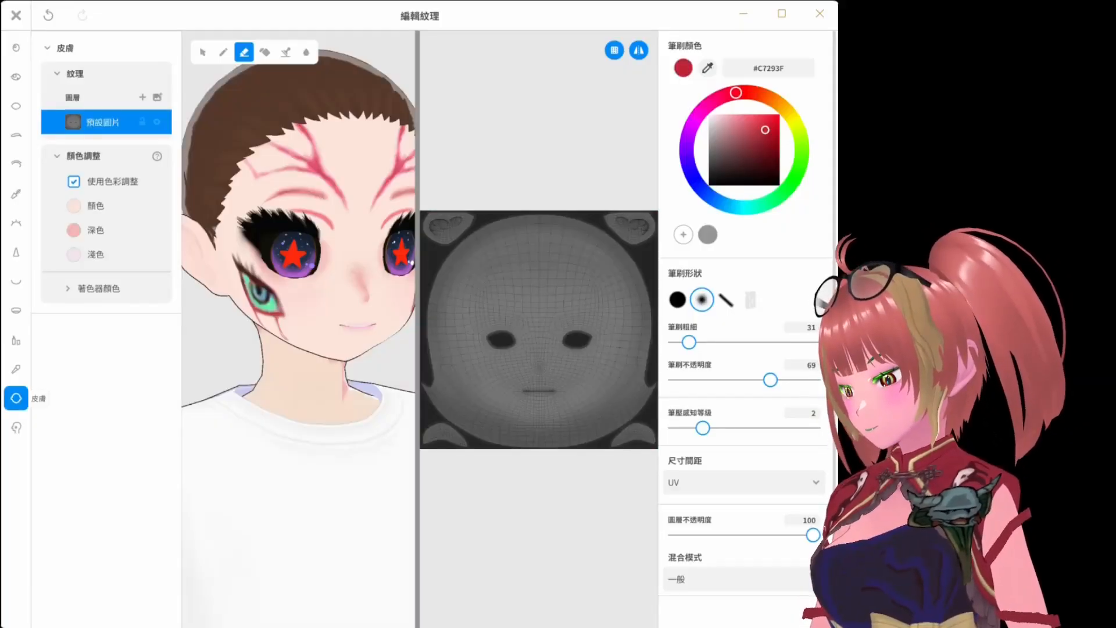
pyautogui.scroll(3, 492, 291)
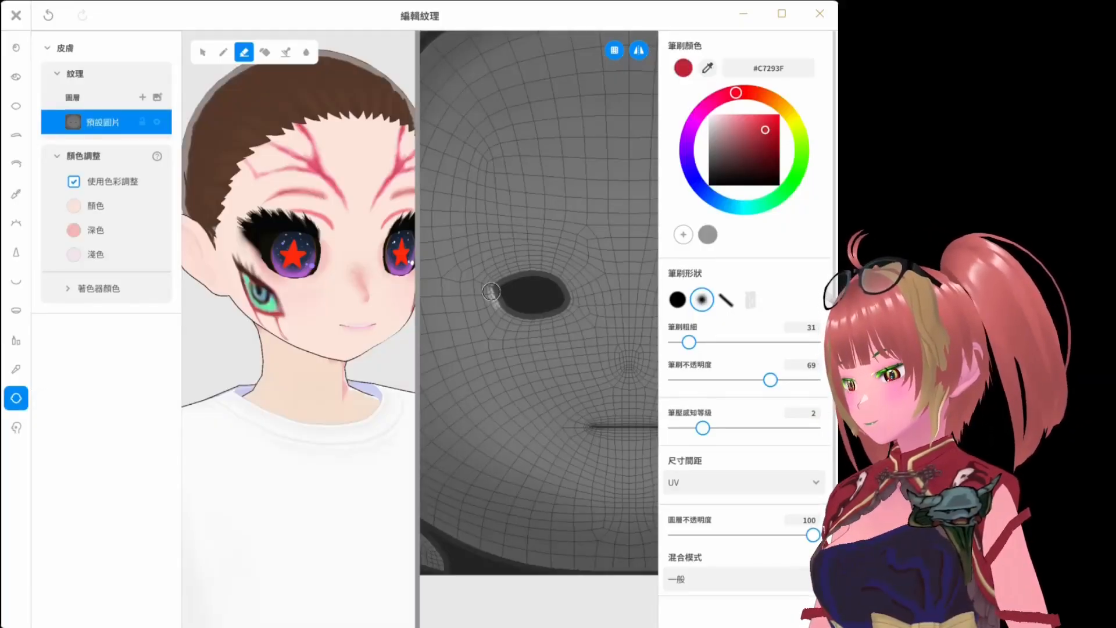
pyautogui.press('b')
pyautogui.moveTo(484, 298); pyautogui.dragTo(556, 334)
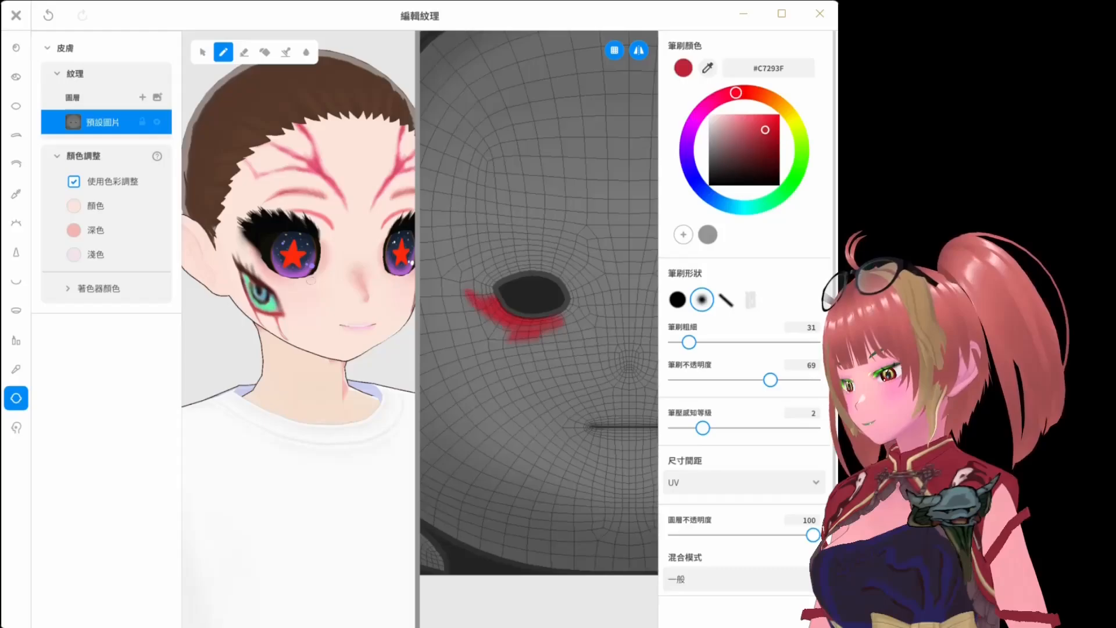
pyautogui.hotkey('ctrl', 'z')
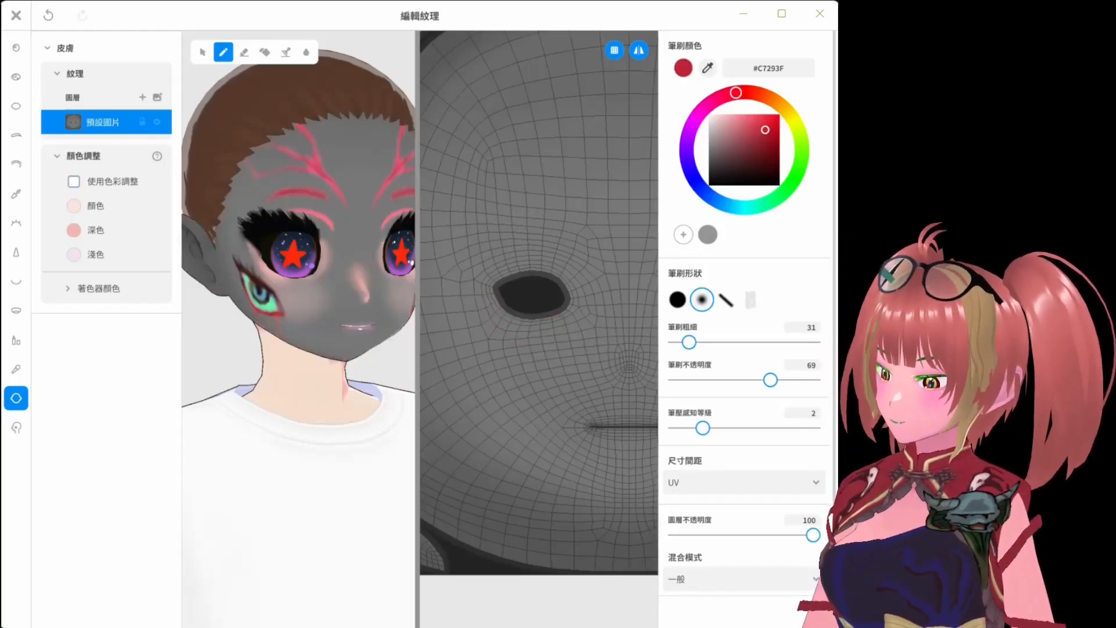
# On the nose texture, paint #C7293F red strokes along the lower rims of the eye openings.
pyautogui.click(16, 340)
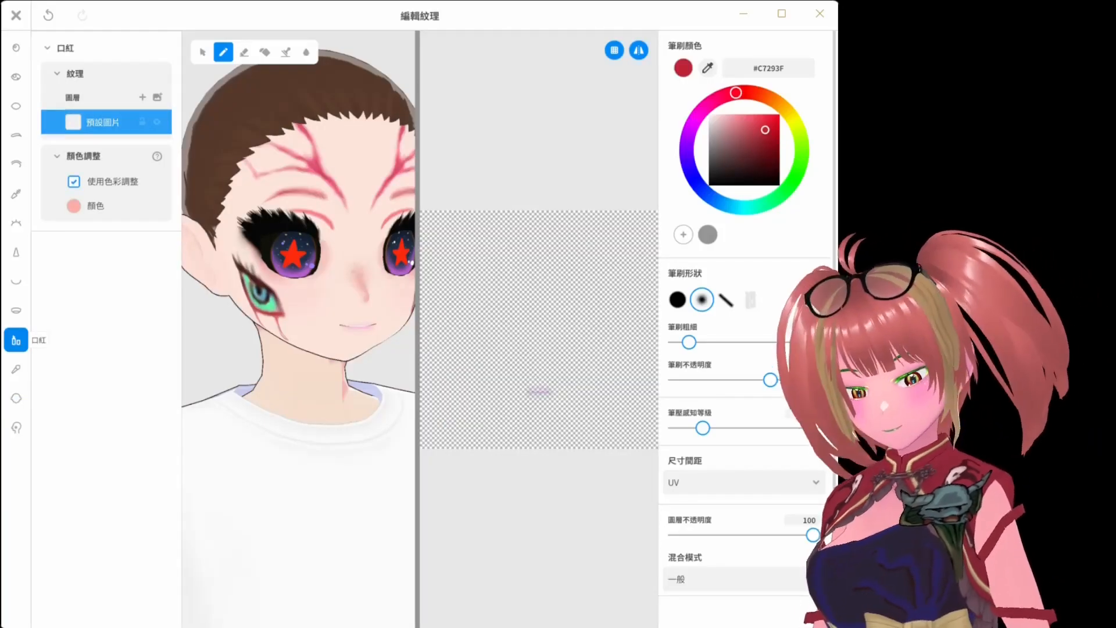
pyautogui.click(15, 252)
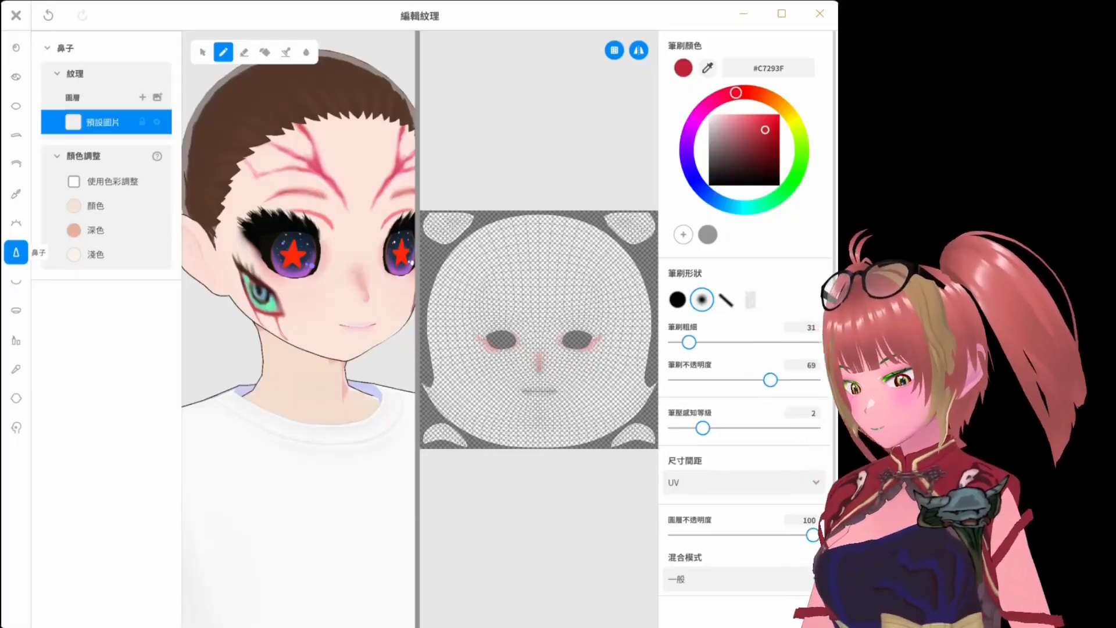
pyautogui.scroll(2, 252, 285)
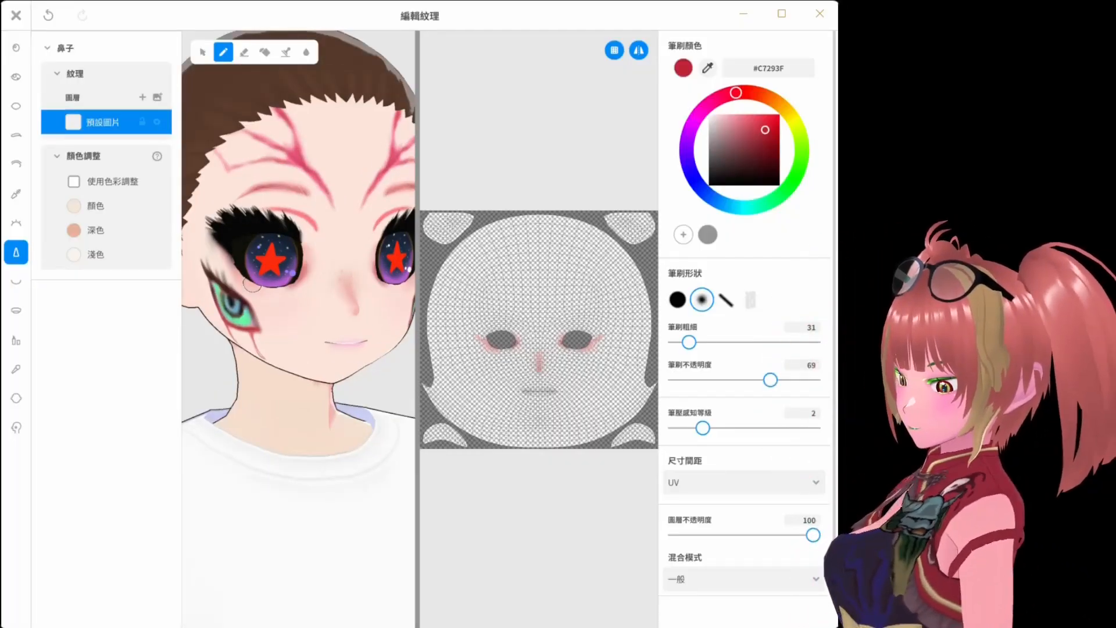
pyautogui.scroll(2, 252, 285)
pyautogui.scroll(2, 523, 354)
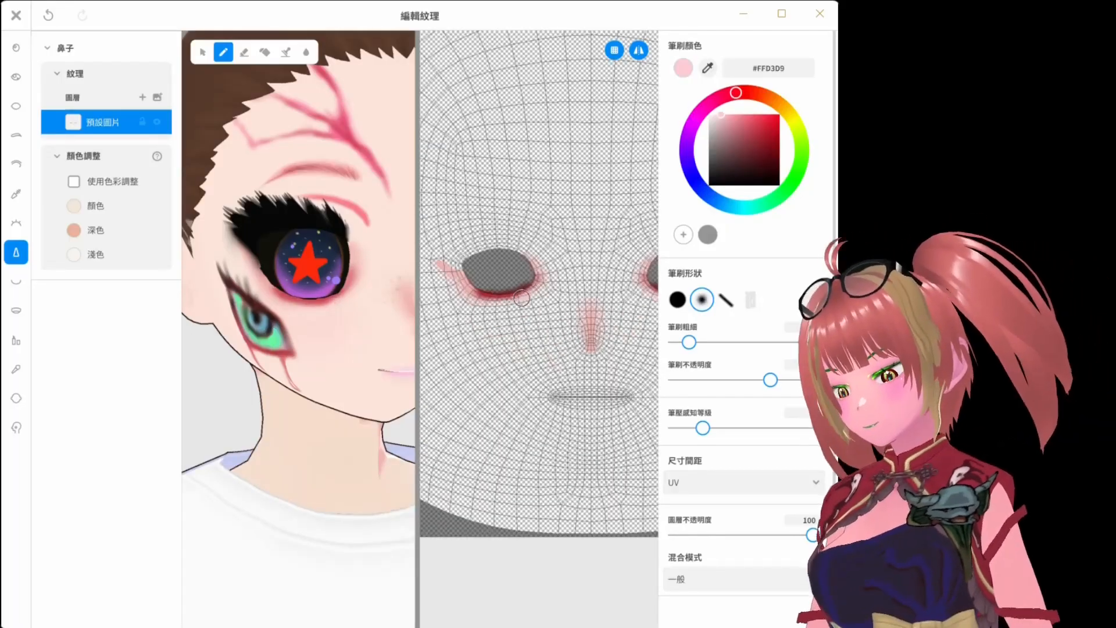
pyautogui.click(677, 300)
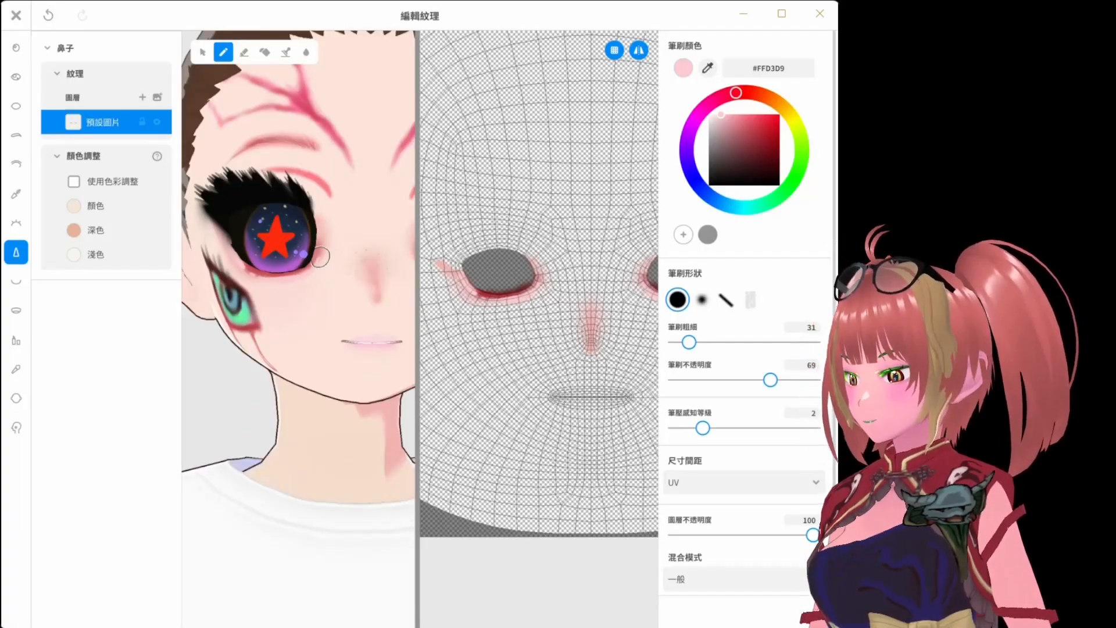
pyautogui.keyDown('alt'); pyautogui.click(320, 257); pyautogui.keyUp('alt')
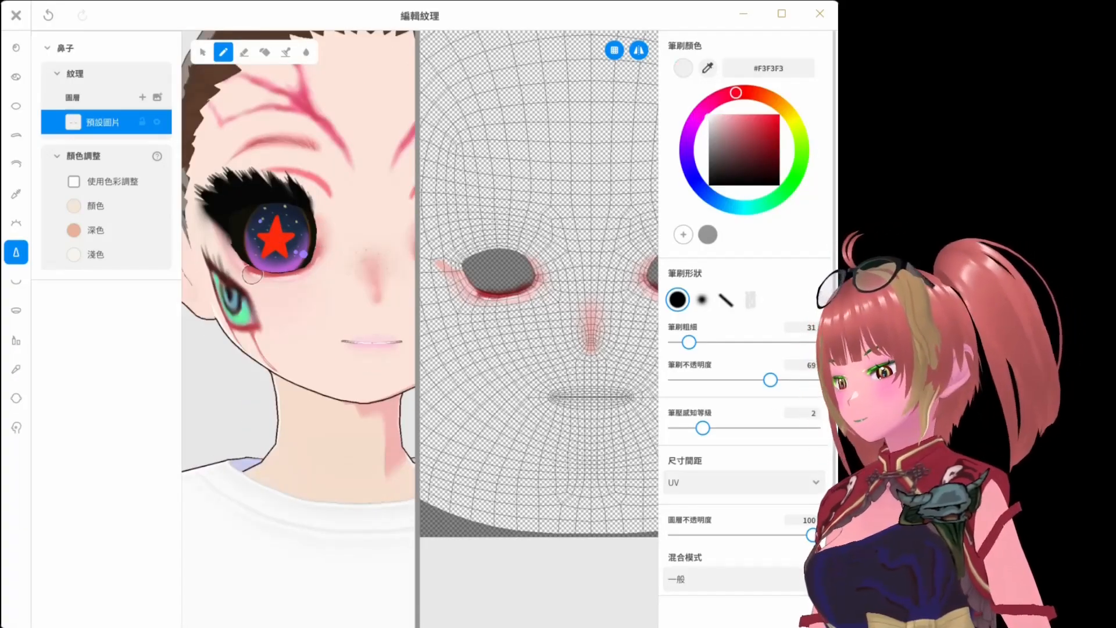
# Soften the red strokes beneath the eyes with the blur tool, setting the brush size to 35.
pyautogui.click(306, 52)
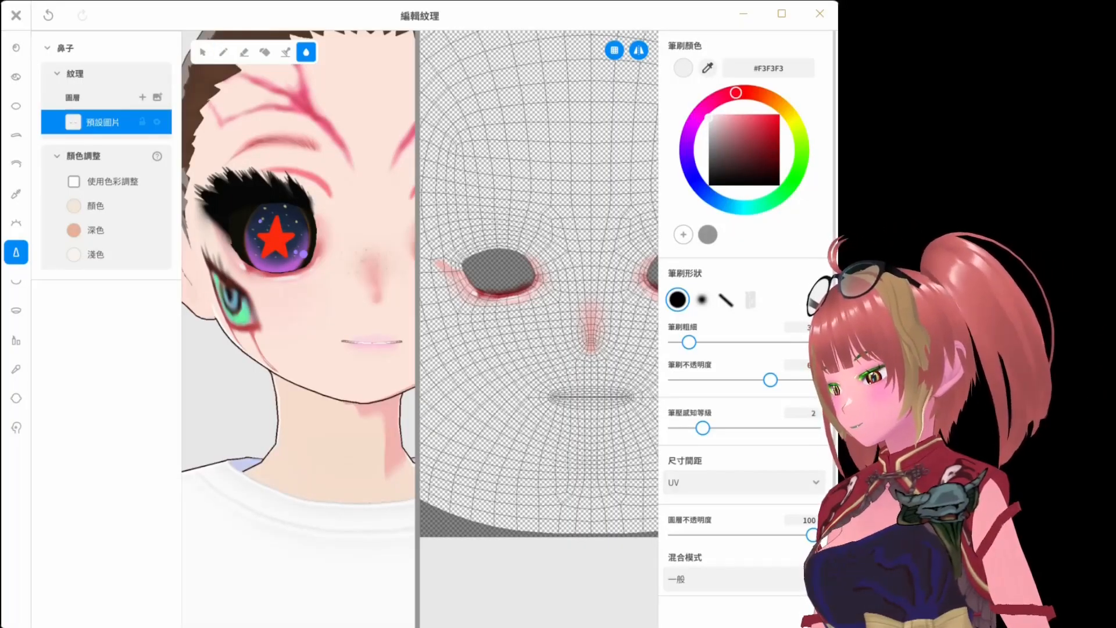
pyautogui.moveTo(688, 342); pyautogui.dragTo(678, 343)
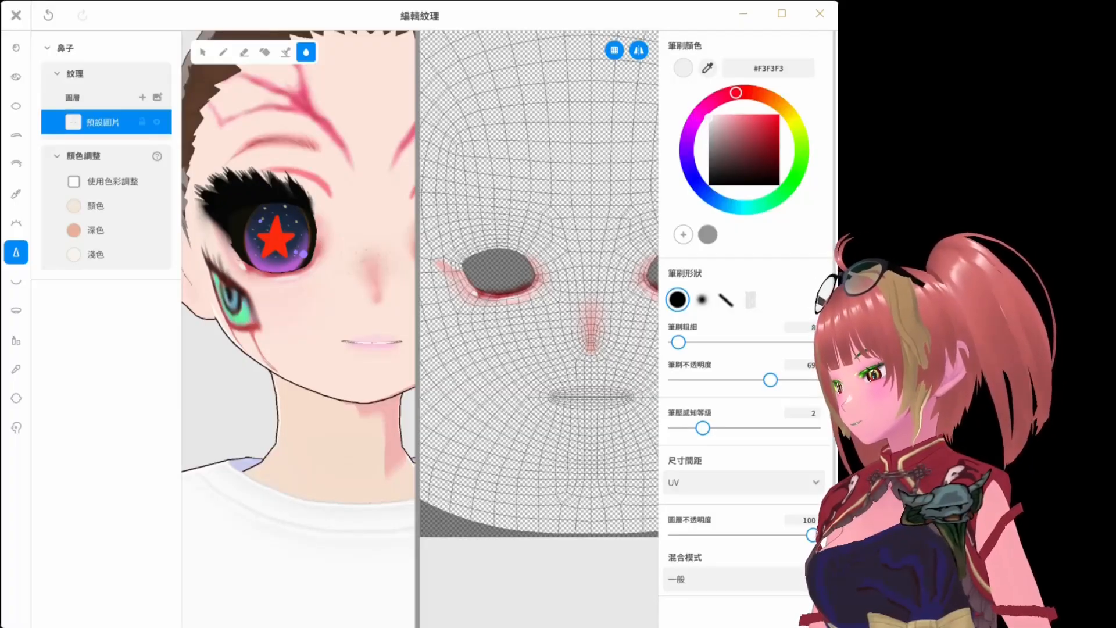
pyautogui.moveTo(678, 342); pyautogui.dragTo(691, 343)
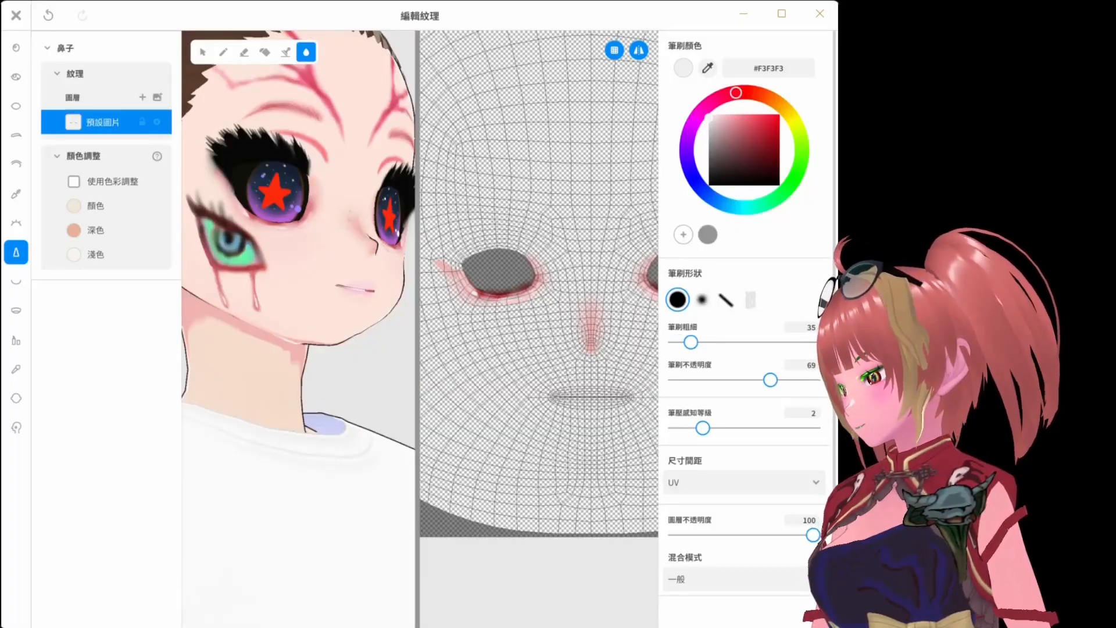
pyautogui.moveTo(384, 241)
pyautogui.mouseDown(button='right')
pyautogui.moveTo(303, 245)
pyautogui.moveTo(325, 236)
pyautogui.mouseUp(button='right')
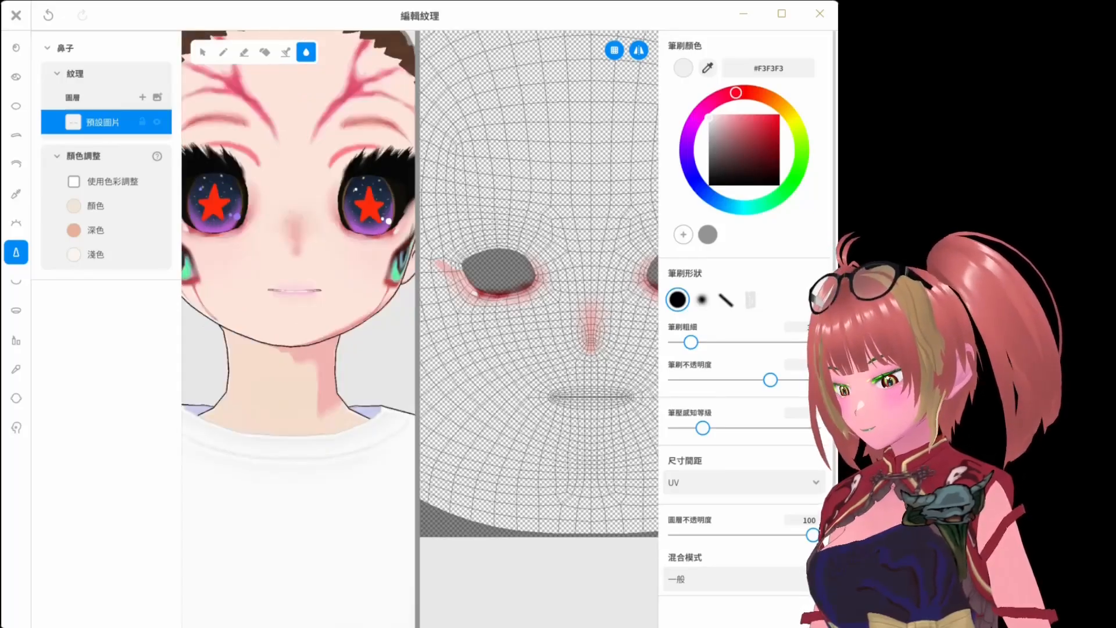
pyautogui.scroll(-2, 299, 232)
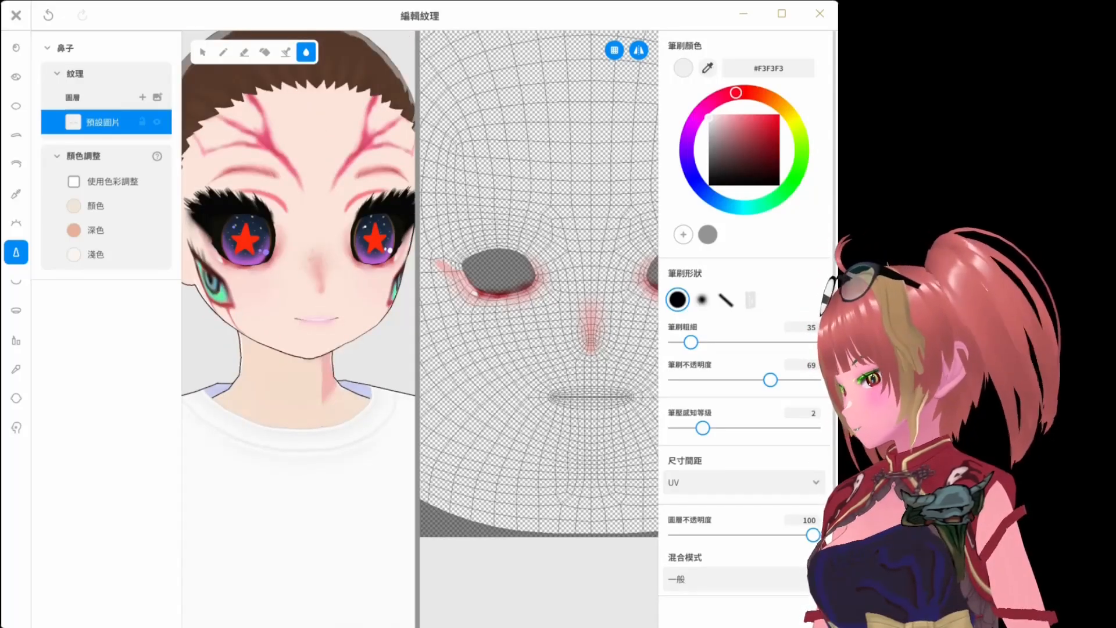
# On face paint layer 圖層1, outline a curved shape along one side of the jaw in pink and fill it with #FFFFFF using brush size 93, without mirroring.
pyautogui.click(17, 428)
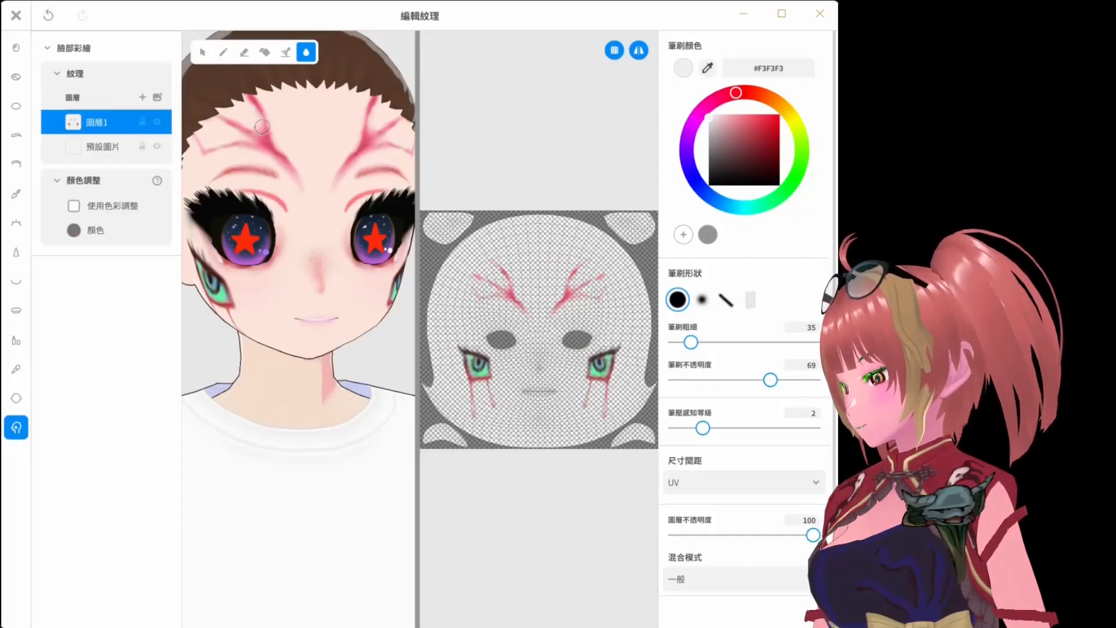
pyautogui.moveTo(276, 161); pyautogui.dragTo(326, 163, button='right')
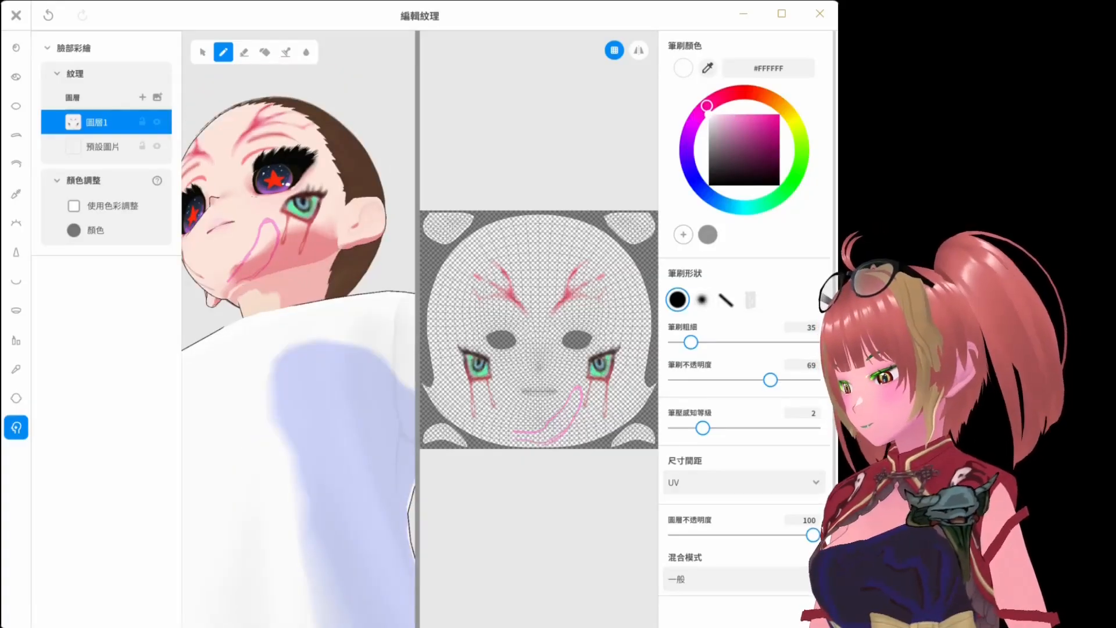
pyautogui.moveTo(264, 226); pyautogui.dragTo(267, 246)
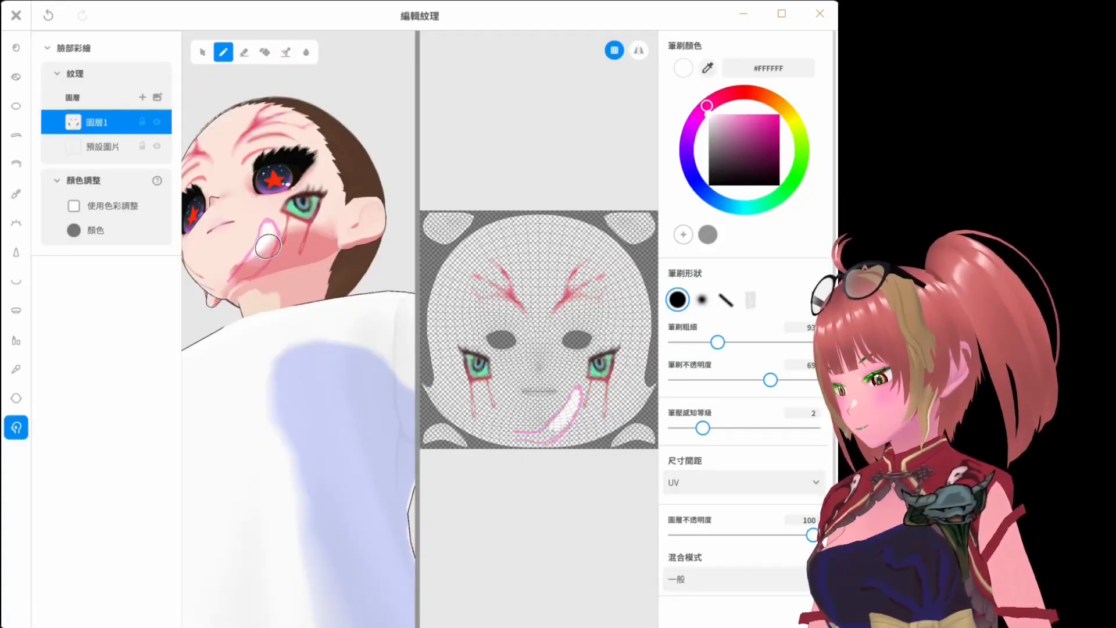
pyautogui.moveTo(526, 433); pyautogui.dragTo(556, 422)
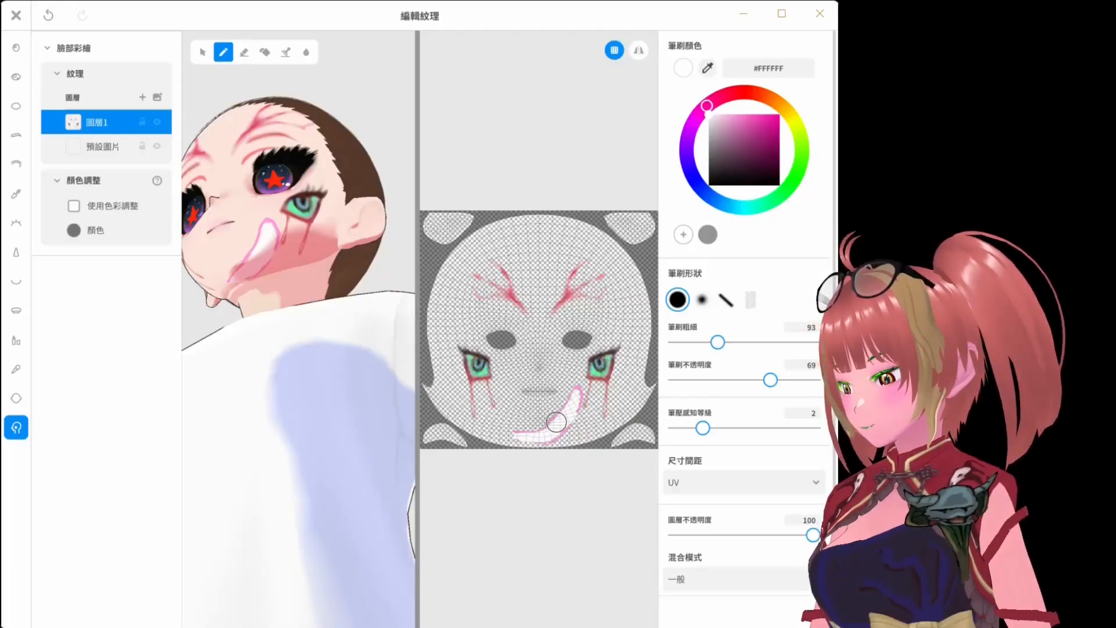
pyautogui.moveTo(288, 208); pyautogui.dragTo(265, 237)
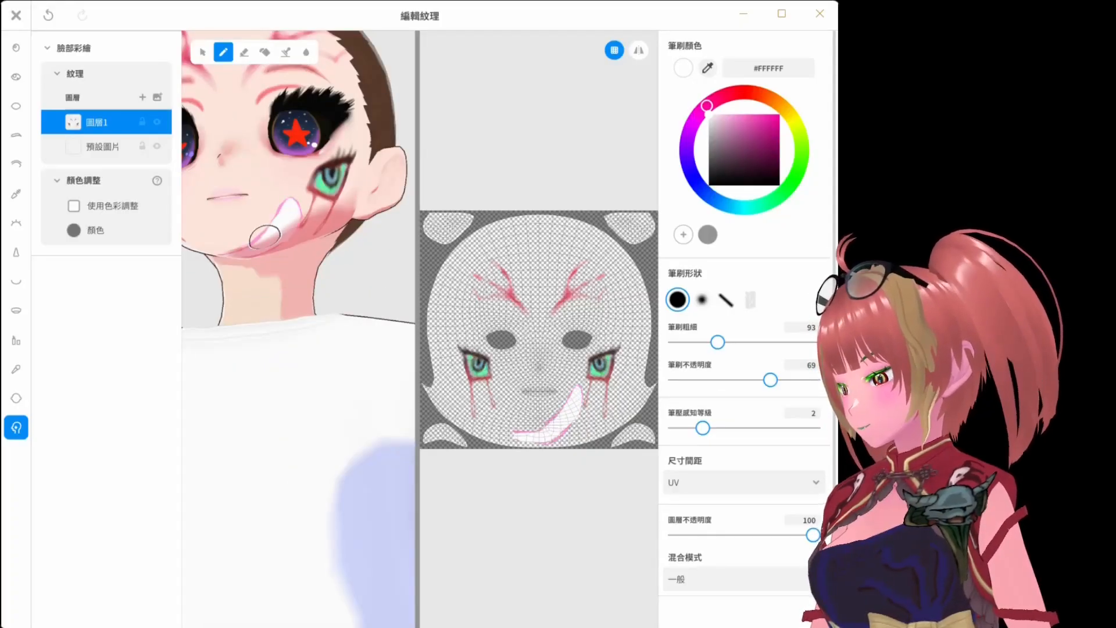
pyautogui.moveTo(561, 433); pyautogui.dragTo(548, 440)
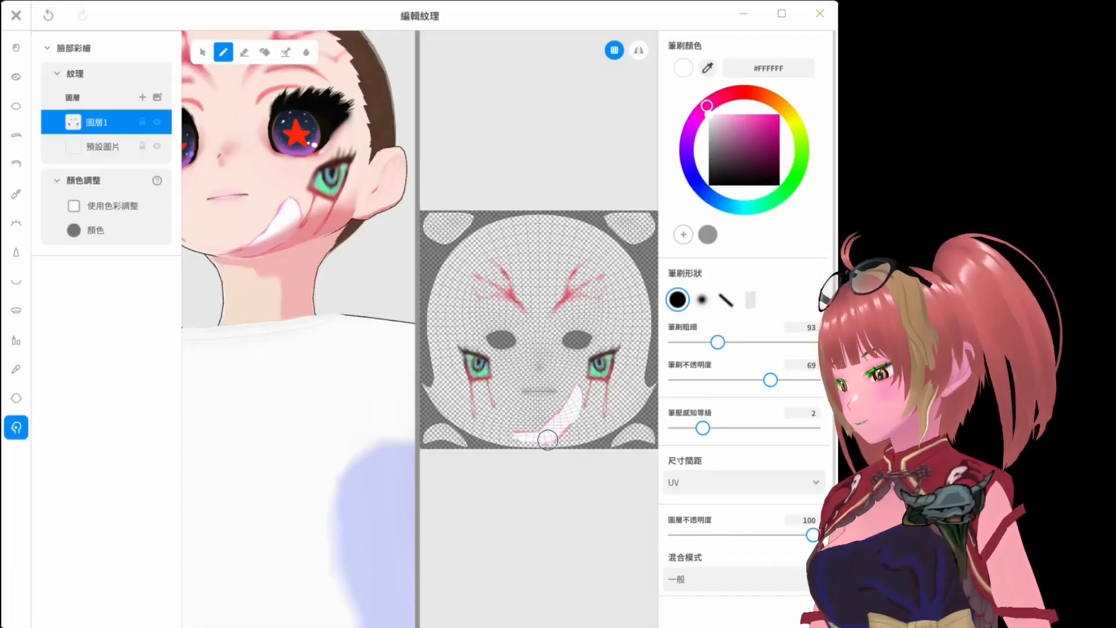
pyautogui.moveTo(325, 349)
pyautogui.mouseDown(button='right')
pyautogui.moveTo(372, 352)
pyautogui.moveTo(326, 350)
pyautogui.moveTo(317, 308)
pyautogui.mouseUp(button='right')
pyautogui.hotkey('ctrl', 'z')
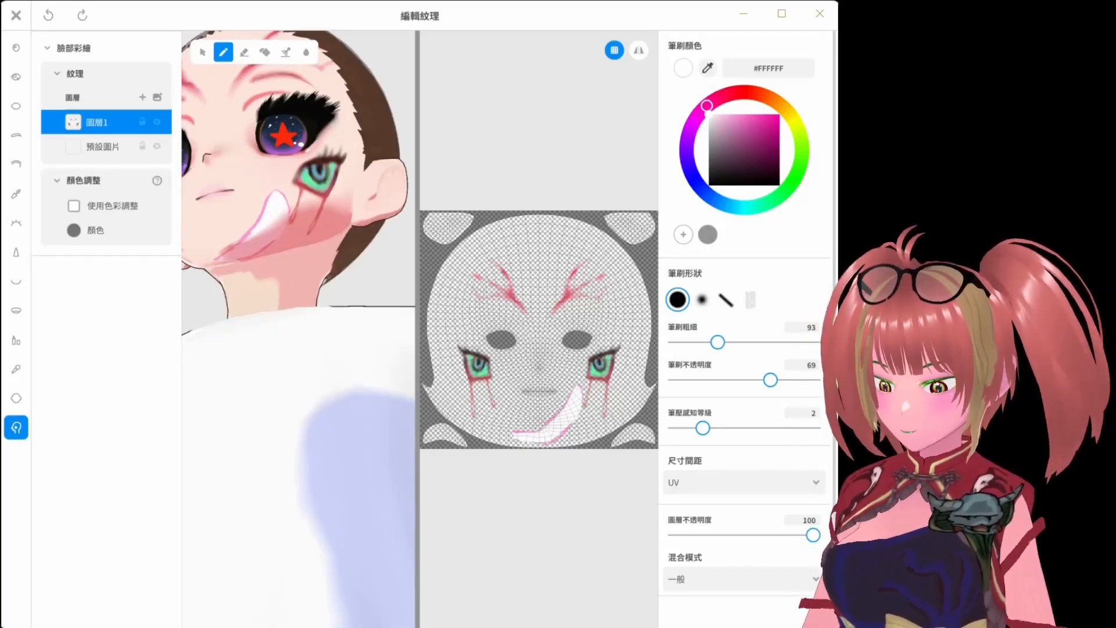
# Draw tooth divisions and an outline on the white jaw shape in #907A89.
pyautogui.click(719, 145)
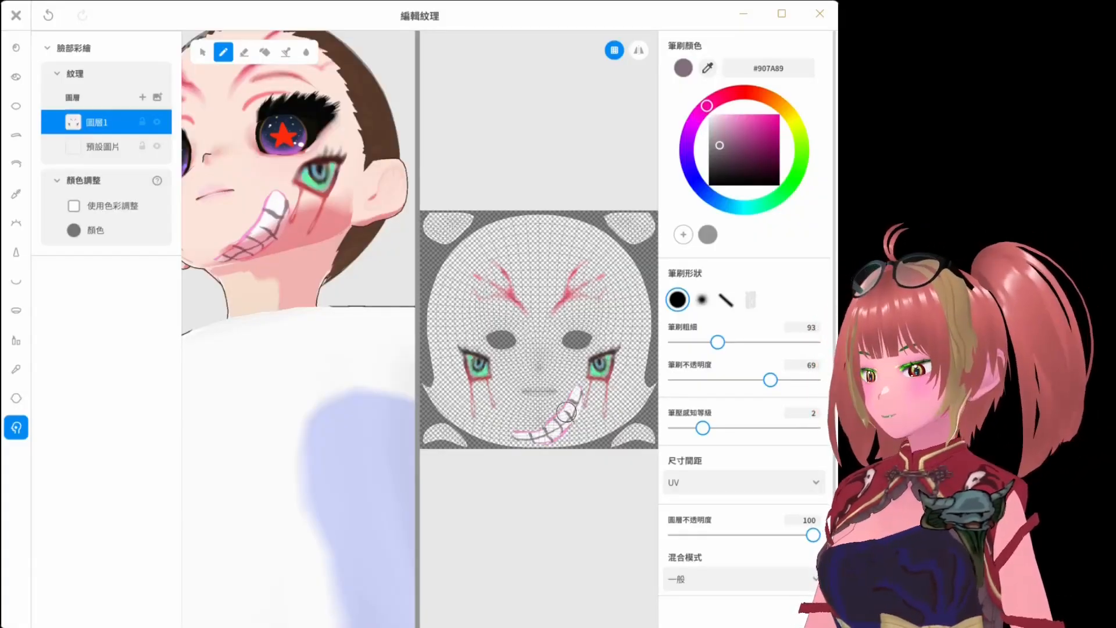
pyautogui.moveTo(568, 406); pyautogui.dragTo(580, 409)
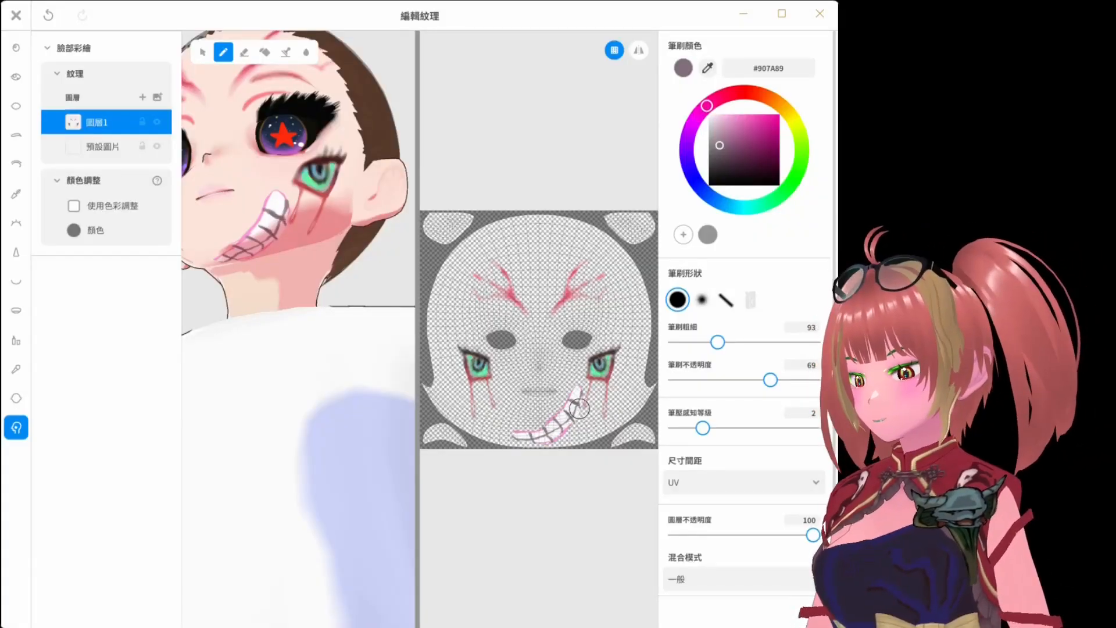
pyautogui.moveTo(277, 193)
pyautogui.mouseDown()
pyautogui.moveTo(246, 238)
pyautogui.moveTo(283, 231)
pyautogui.moveTo(271, 247)
pyautogui.mouseUp()
pyautogui.moveTo(562, 436)
pyautogui.mouseDown()
pyautogui.moveTo(536, 447)
pyautogui.moveTo(515, 433)
pyautogui.moveTo(534, 434)
pyautogui.mouseUp()
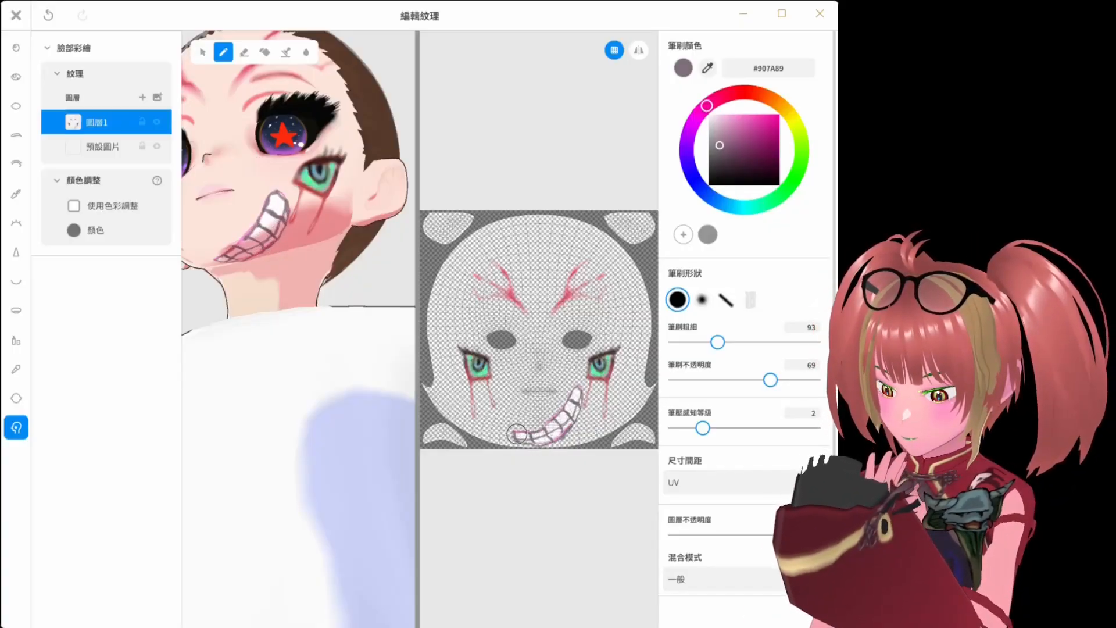
# Lighten the painted teeth with #FFF3FB and trim their outer edges with the eraser.
pyautogui.moveTo(291, 279)
pyautogui.mouseDown(button='right')
pyautogui.moveTo(335, 291)
pyautogui.moveTo(302, 250)
pyautogui.mouseUp(button='right')
pyautogui.scroll(3, 329, 262)
pyautogui.click(717, 118)
pyautogui.click(711, 114)
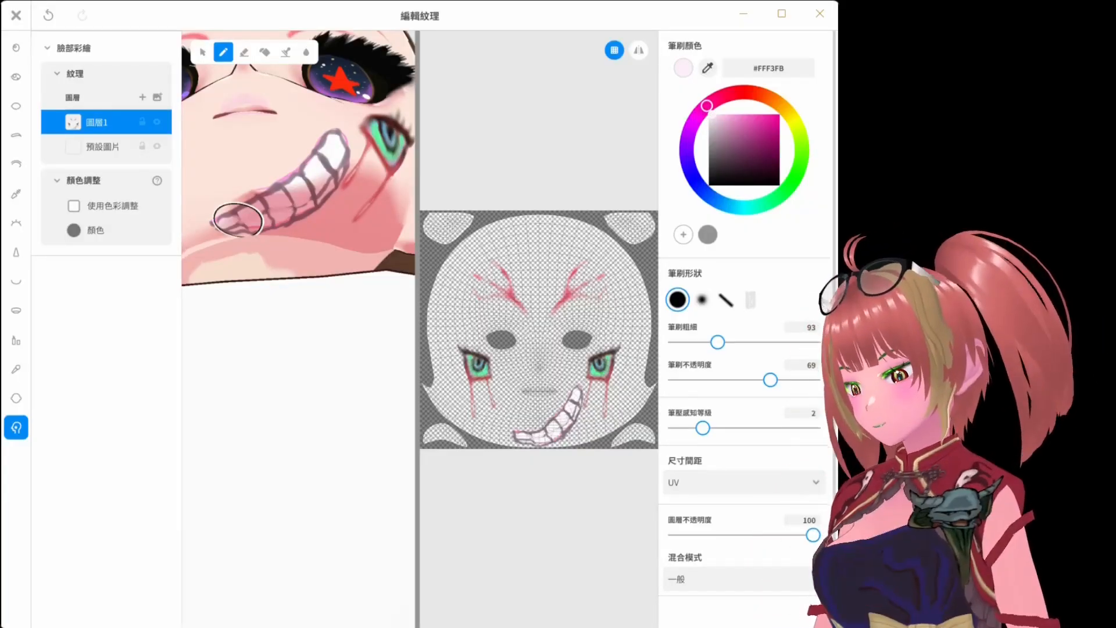
pyautogui.press('e')
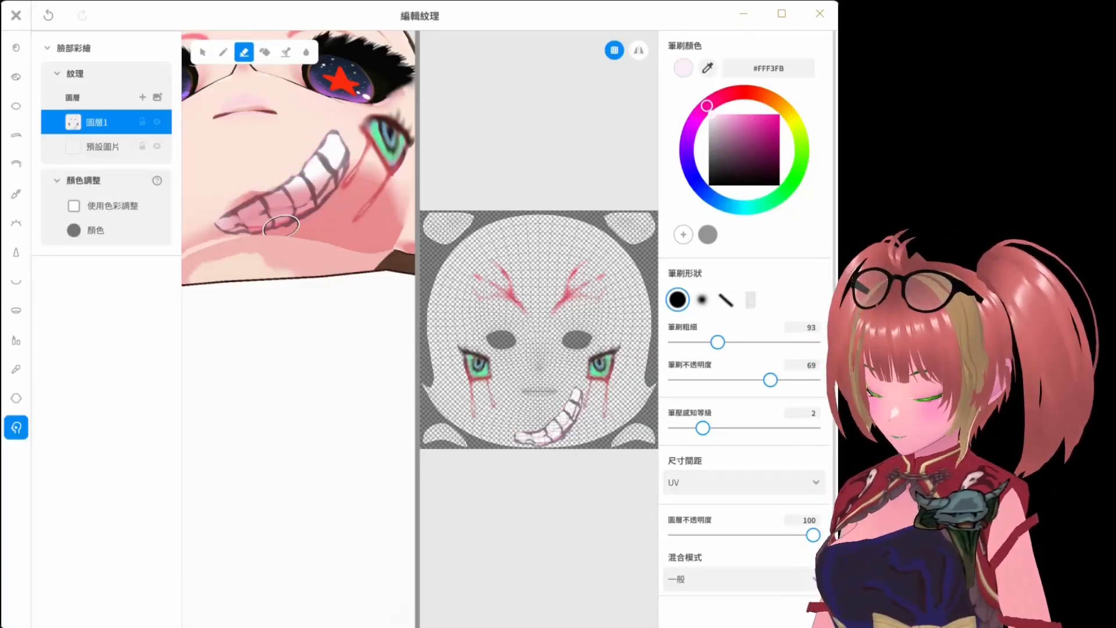
# Trace a #E50F3B red gum line around the edges of the painted teeth.
pyautogui.moveTo(280, 225); pyautogui.dragTo(284, 186, button='right')
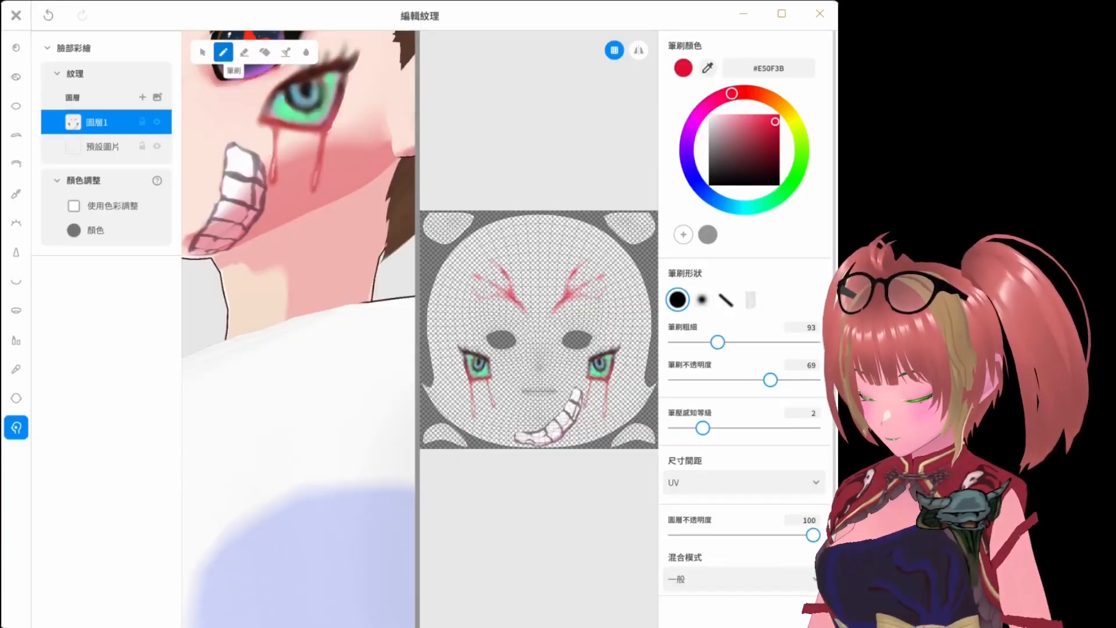
pyautogui.moveTo(225, 161); pyautogui.dragTo(239, 144)
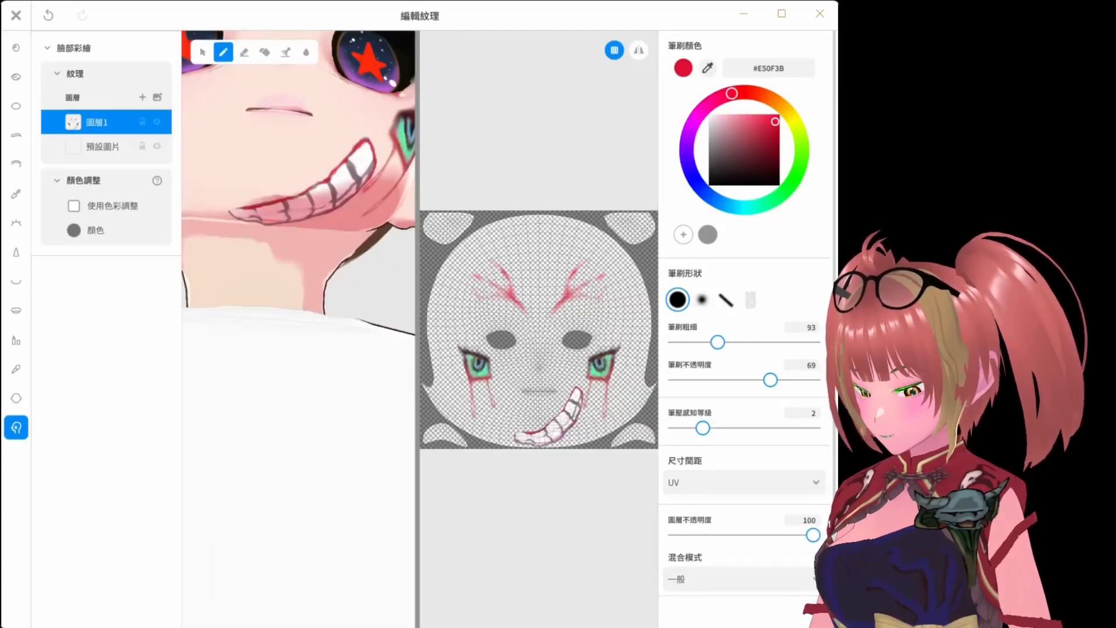
pyautogui.moveTo(515, 436); pyautogui.dragTo(557, 438)
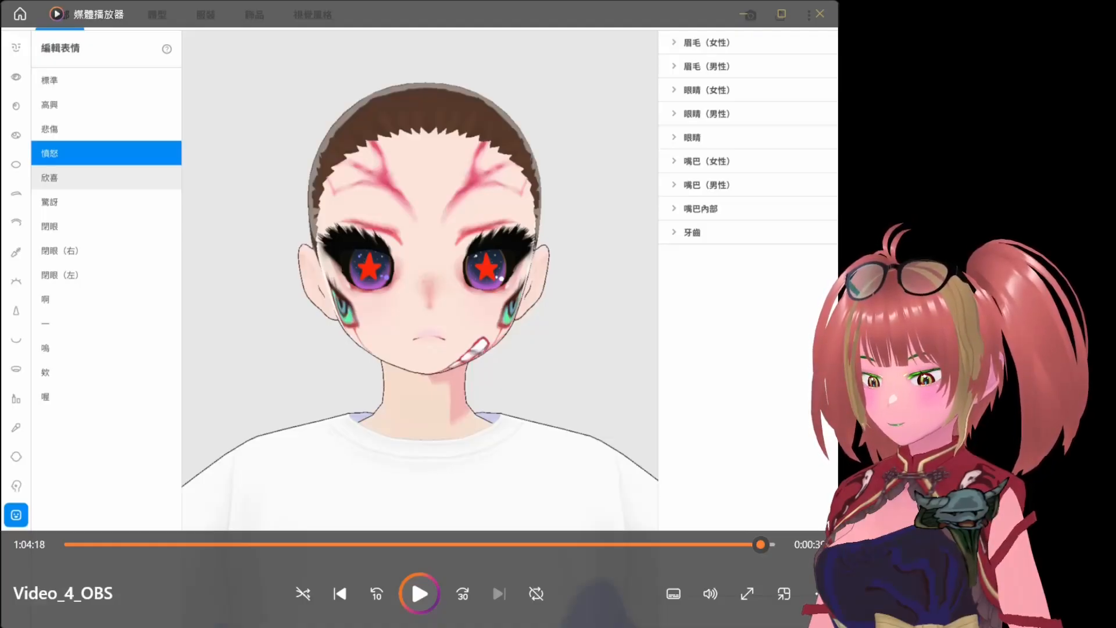
pyautogui.click(414, 594)
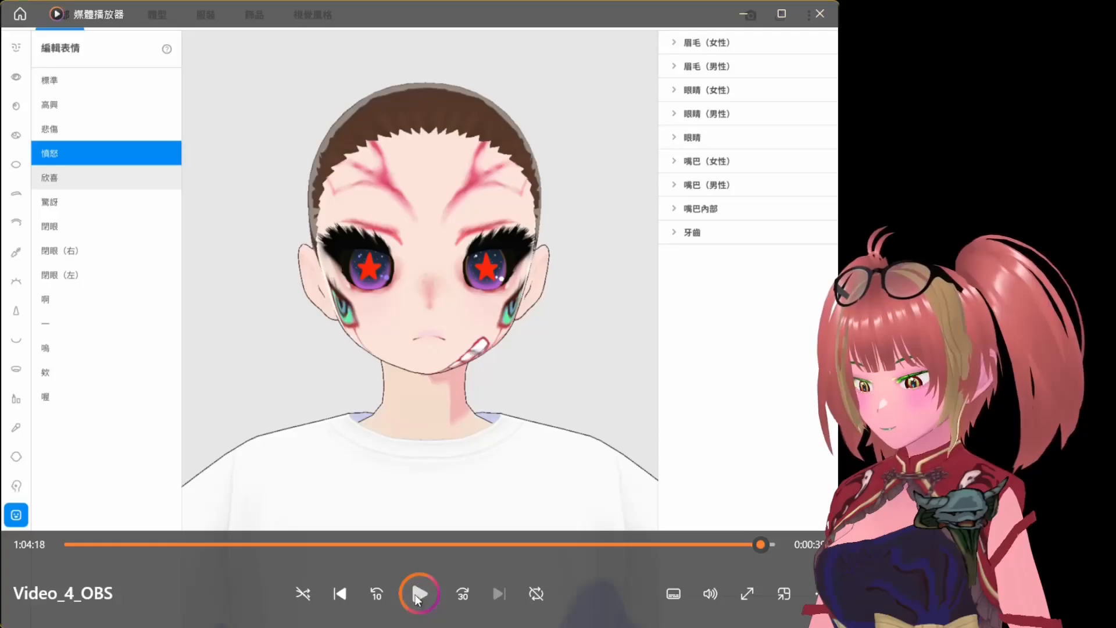
pyautogui.press('space')
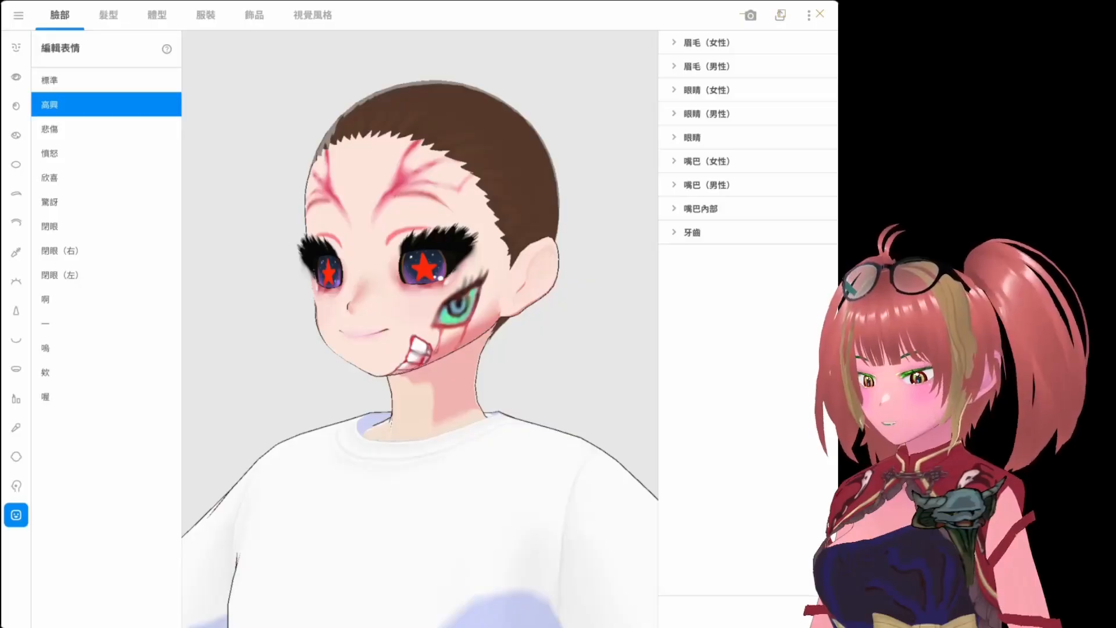
pyautogui.press('space')
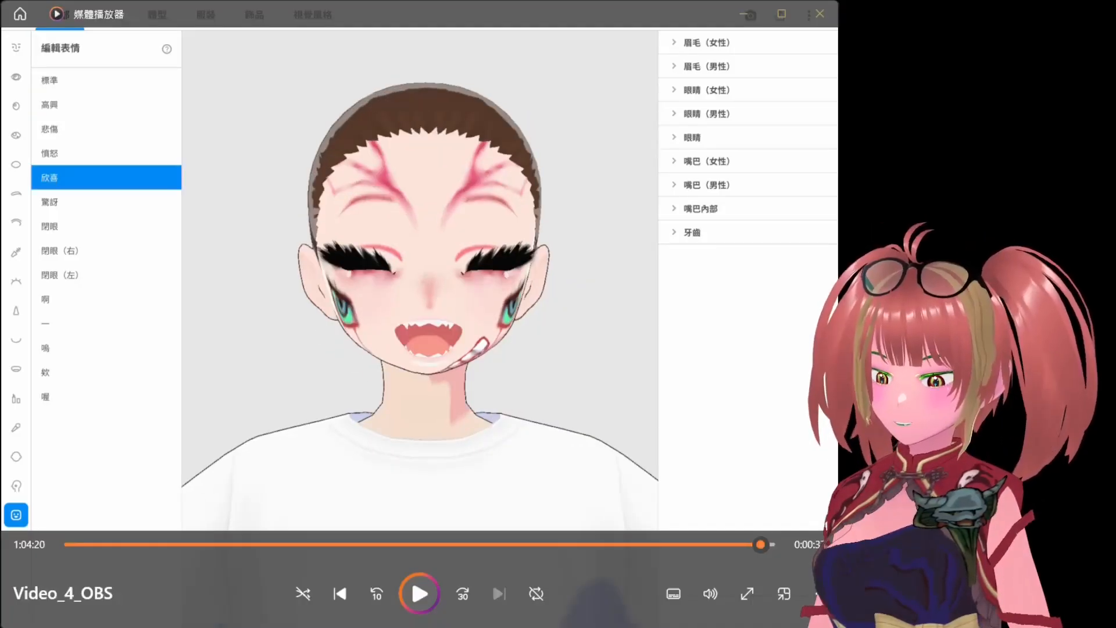